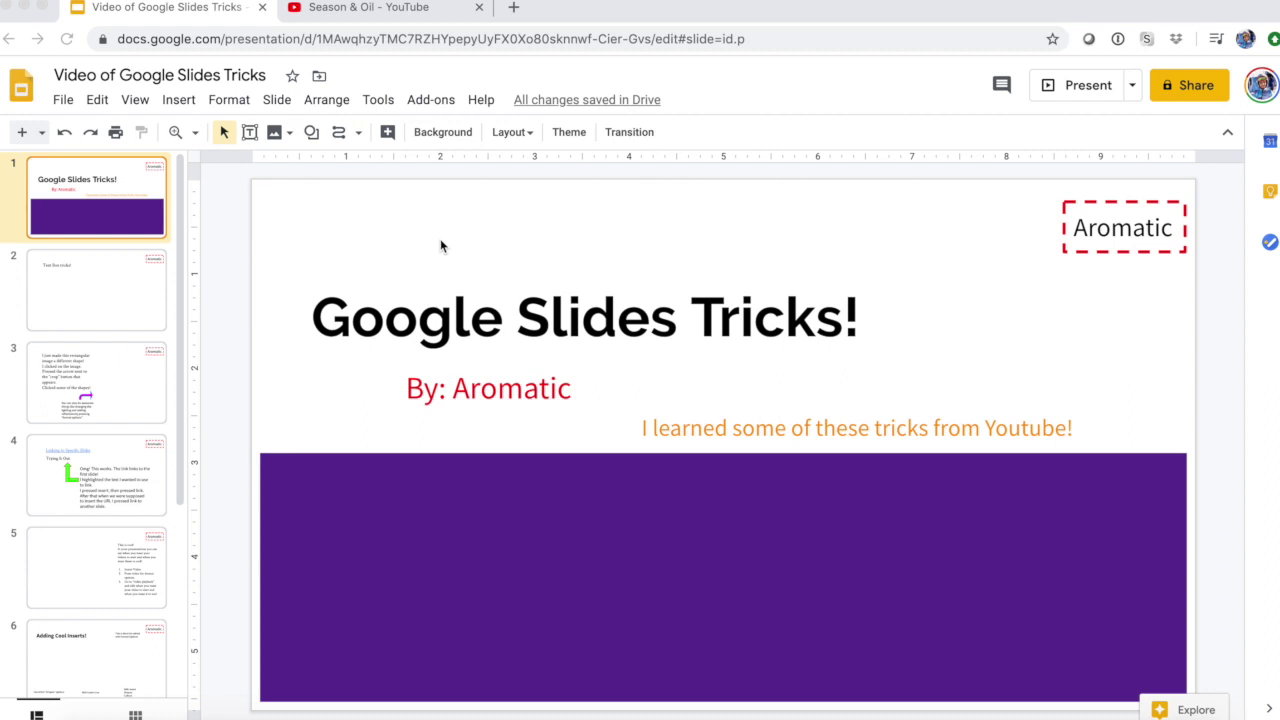
# - Open slide 2, 'Text Box tricks!', from the filmstrip
pyautogui.click(122, 287)
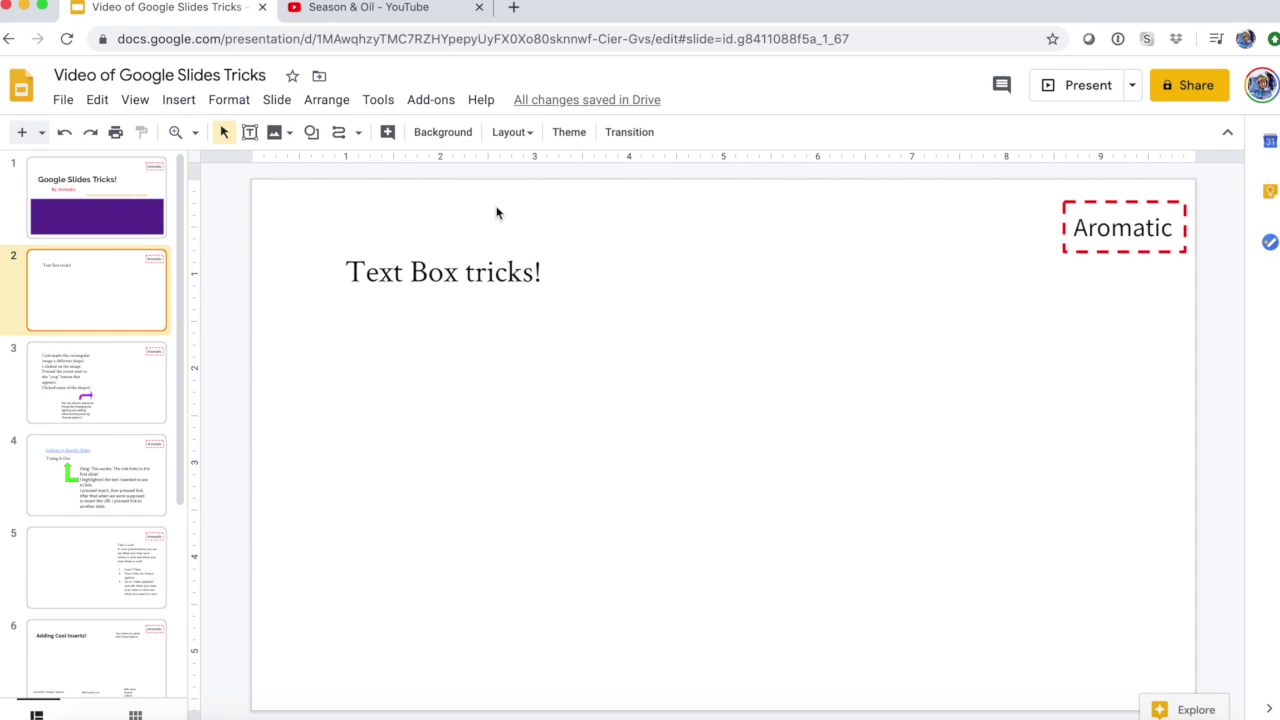
# - Draw a text box below the title containing the creator's @ YouTube handle
pyautogui.click(250, 132)
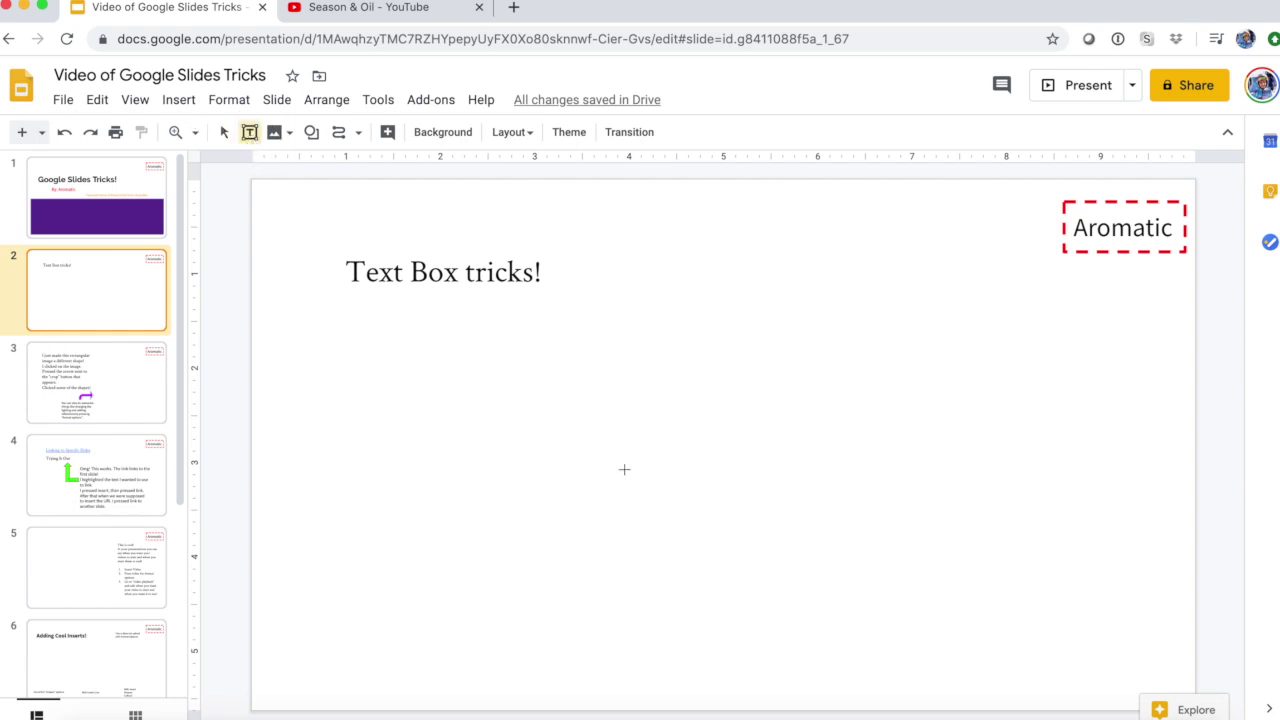
pyautogui.moveTo(551, 376); pyautogui.dragTo(927, 570)
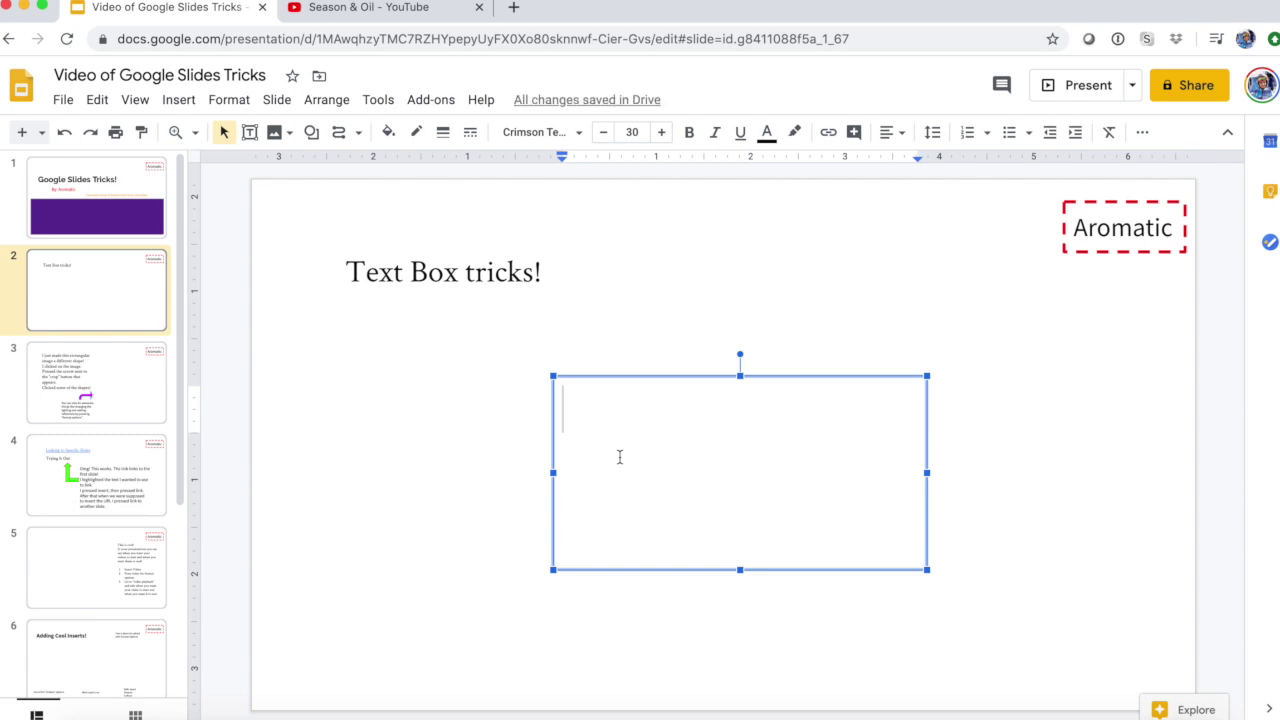
pyautogui.write('Aromatic')
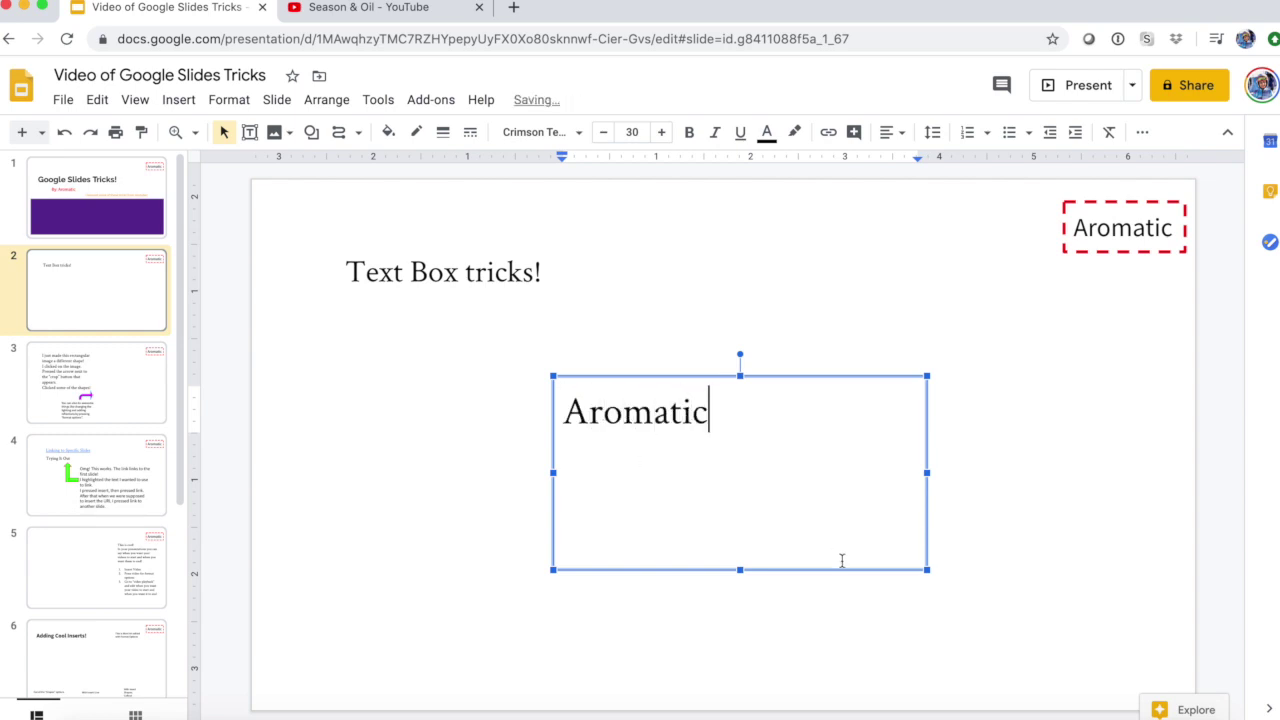
pyautogui.write(' on Youtube')
pyautogui.press('Home')
pyautogui.write('@')
pyautogui.click(665, 600)
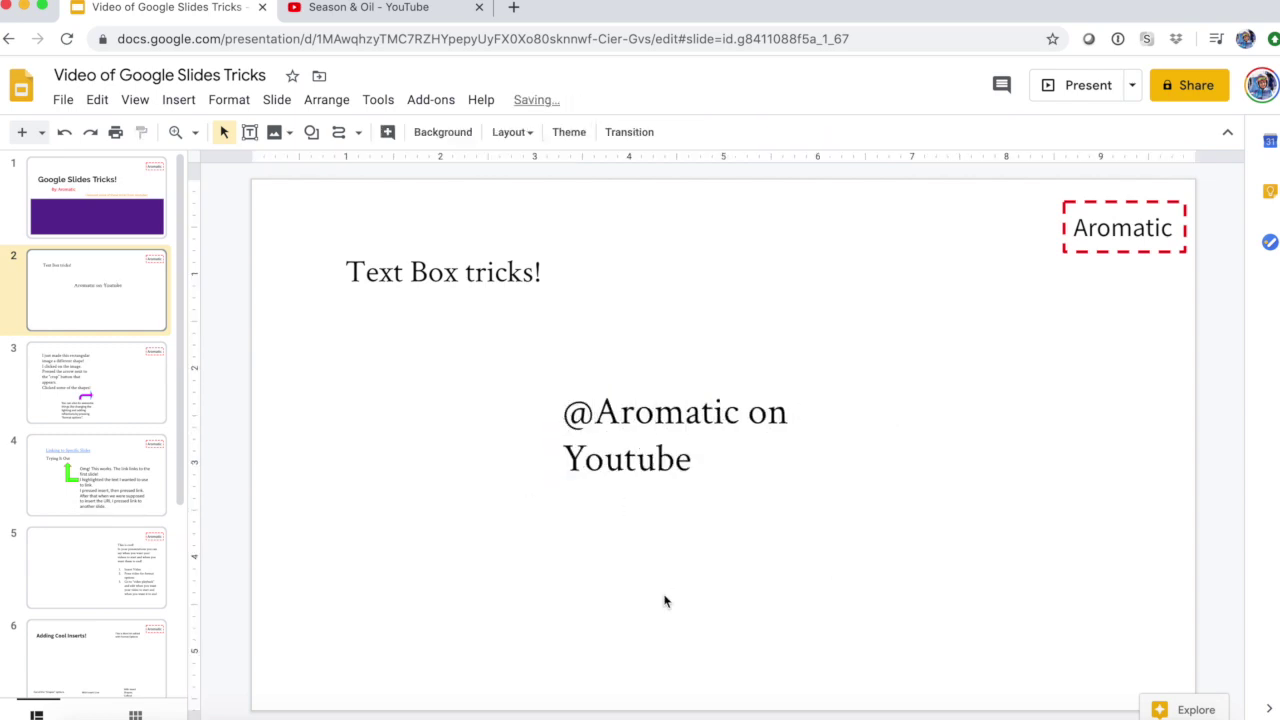
# - Shrink the handle text box from its corner to fit its two lines
pyautogui.click(606, 440)
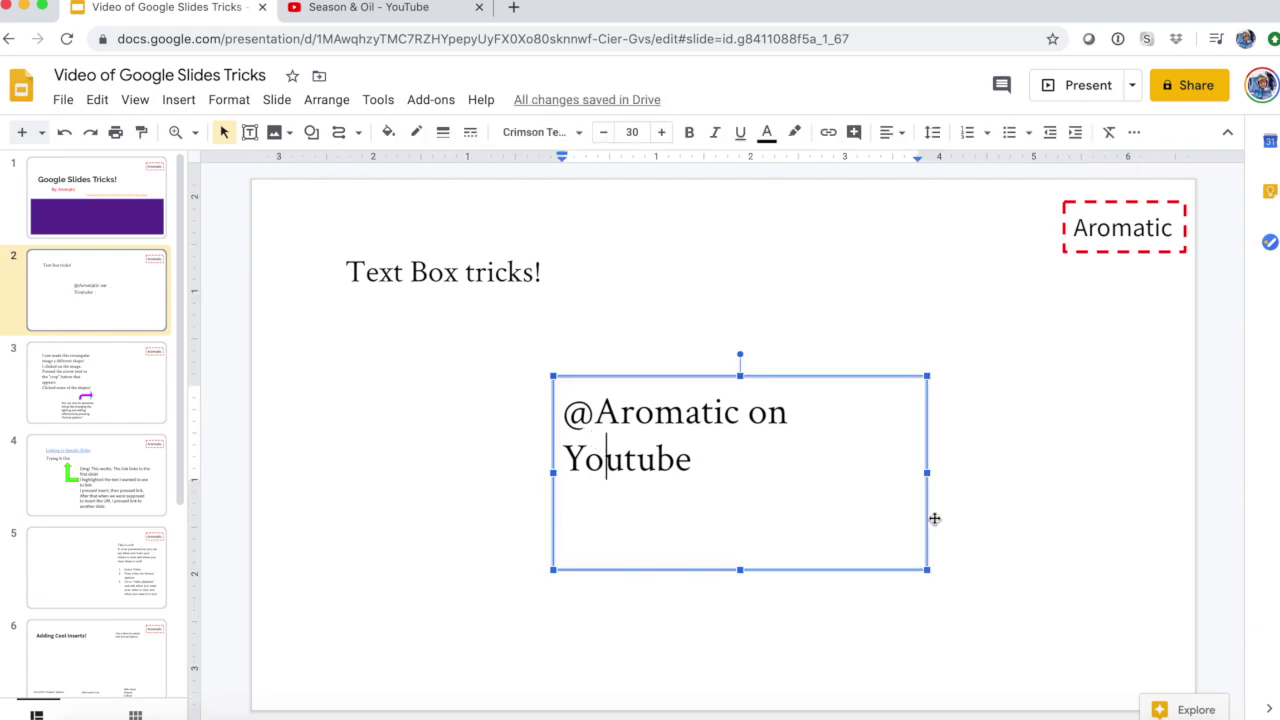
pyautogui.moveTo(922, 571); pyautogui.dragTo(807, 495)
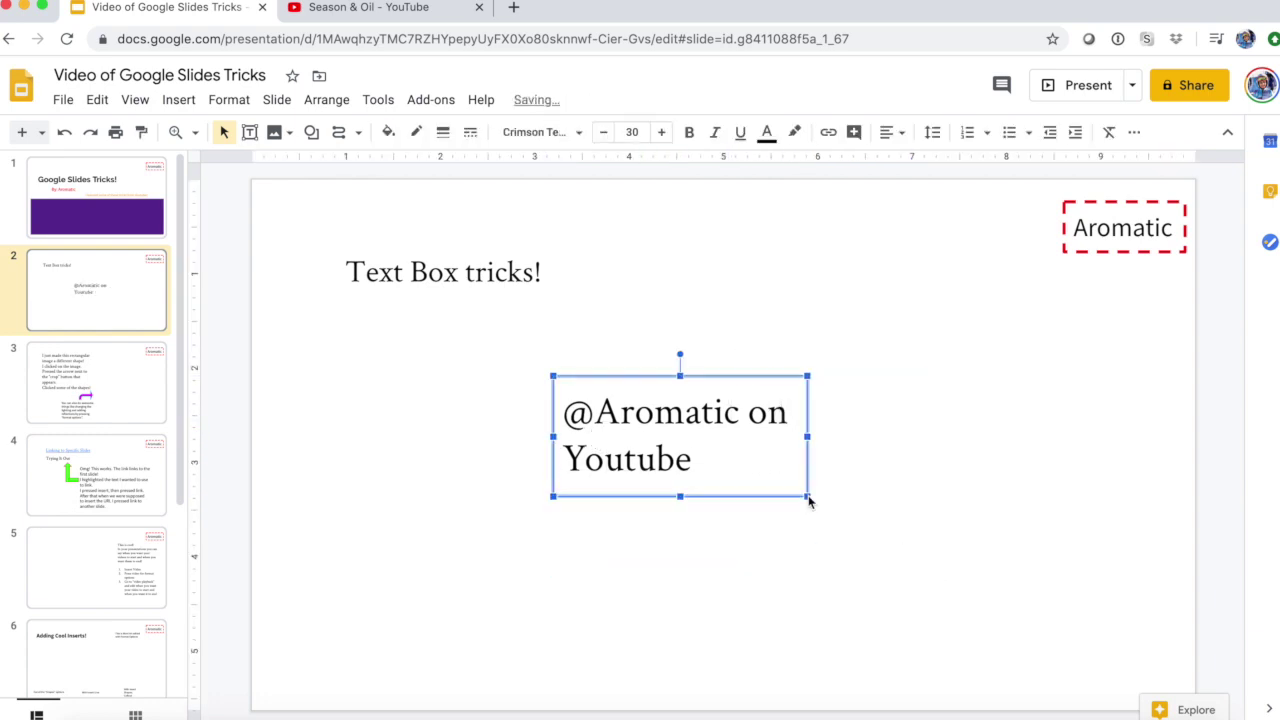
pyautogui.click(388, 132)
# - Fill the text box with magenta, then try a purple gradient fill instead
pyautogui.click(575, 250)
pyautogui.click(711, 291)
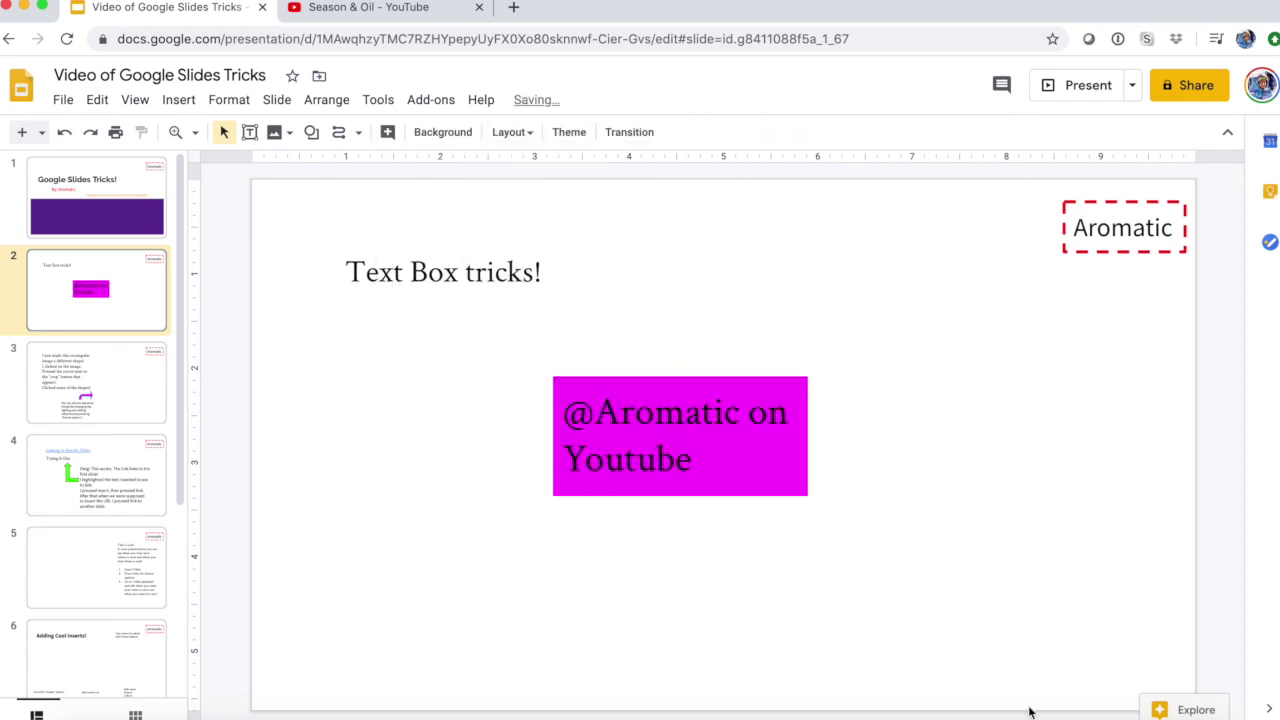
pyautogui.click(612, 410)
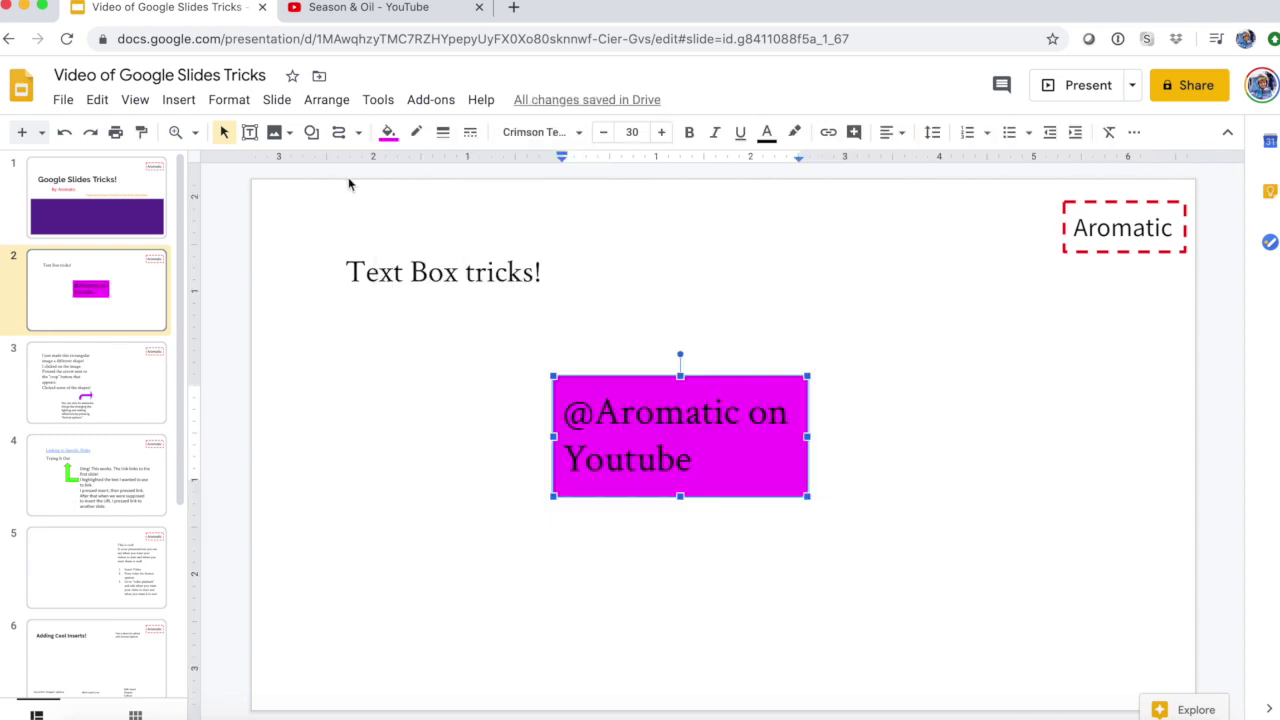
pyautogui.click(389, 136)
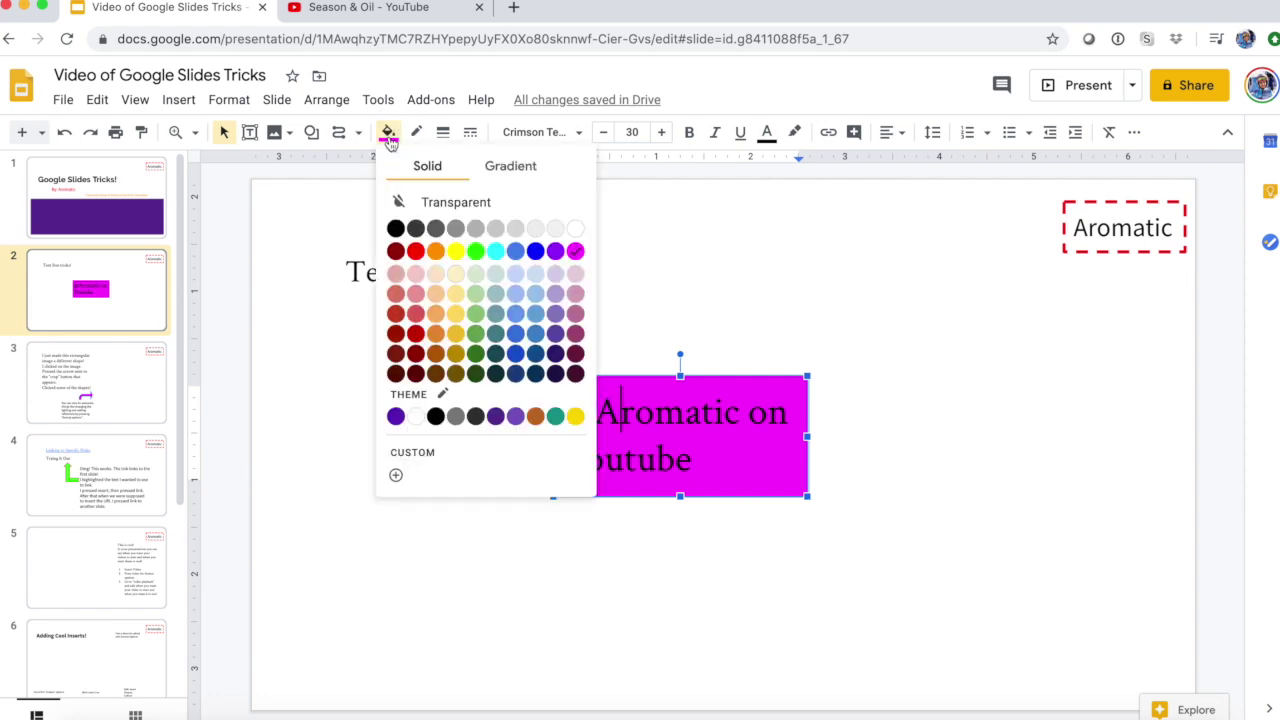
pyautogui.click(515, 178)
pyautogui.click(539, 255)
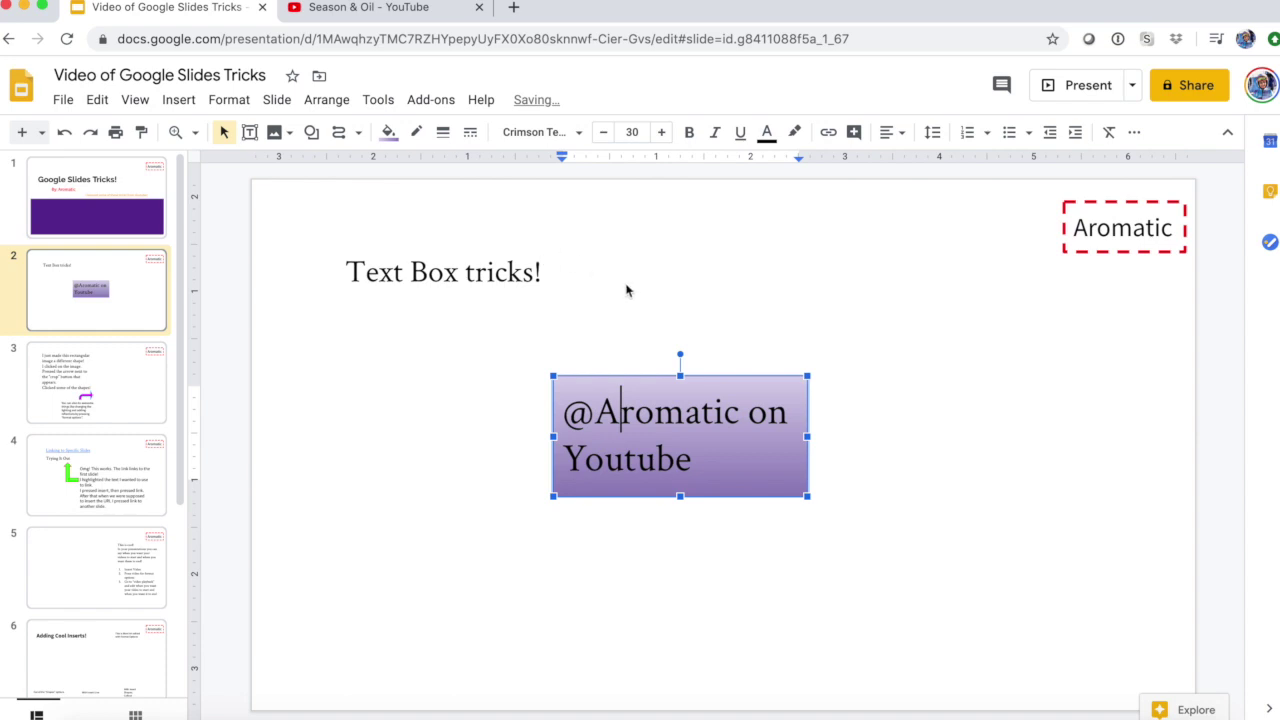
pyautogui.click(651, 333)
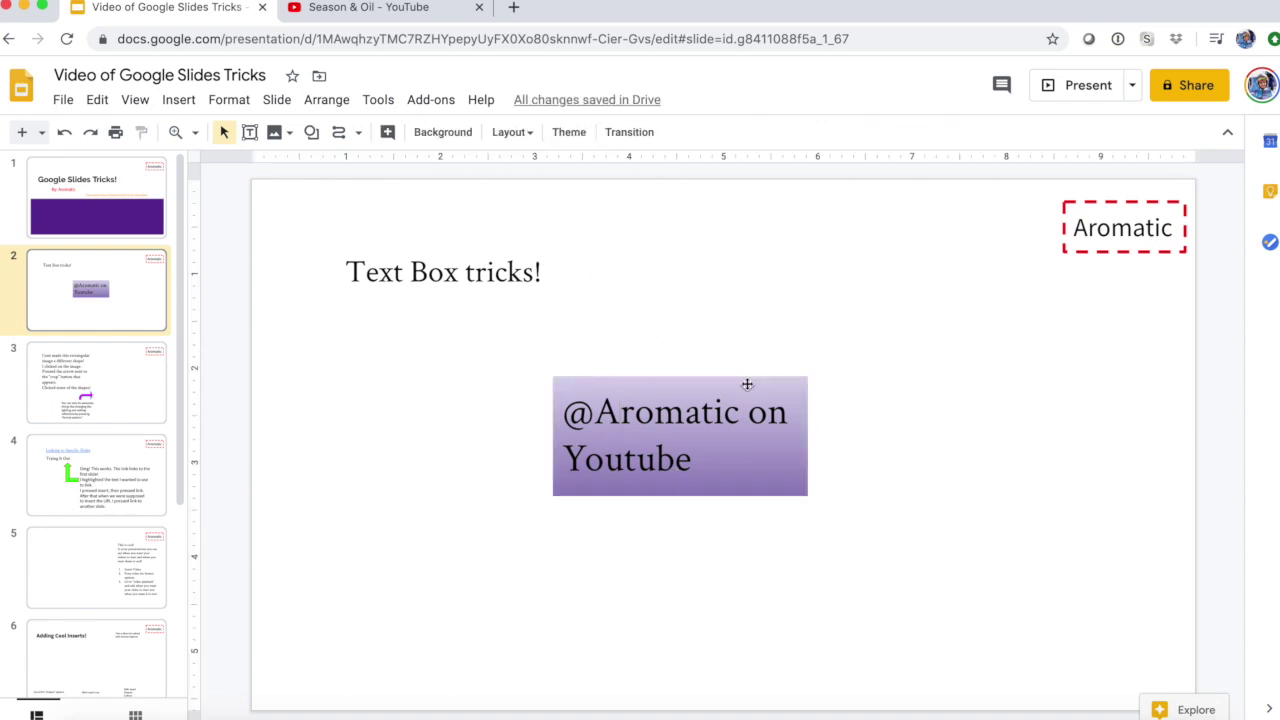
# - Discard the purple gradient and restore the solid magenta fill
pyautogui.click(632, 440)
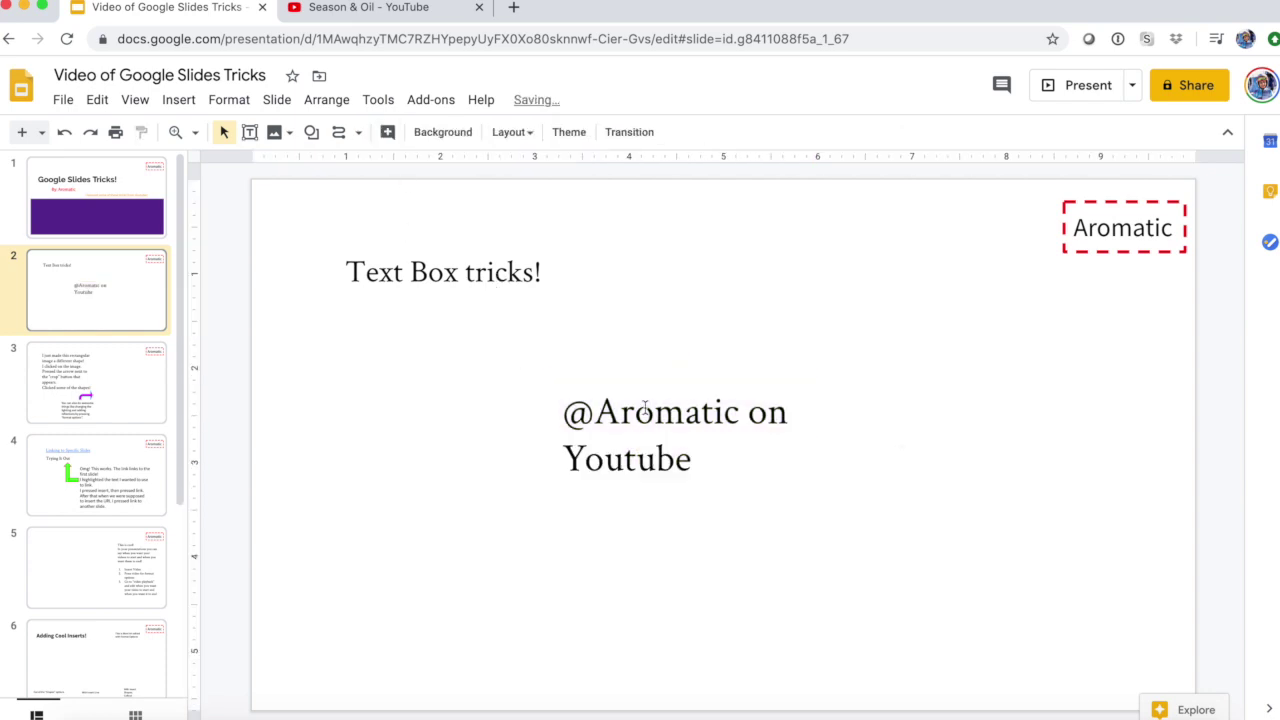
pyautogui.click(648, 410)
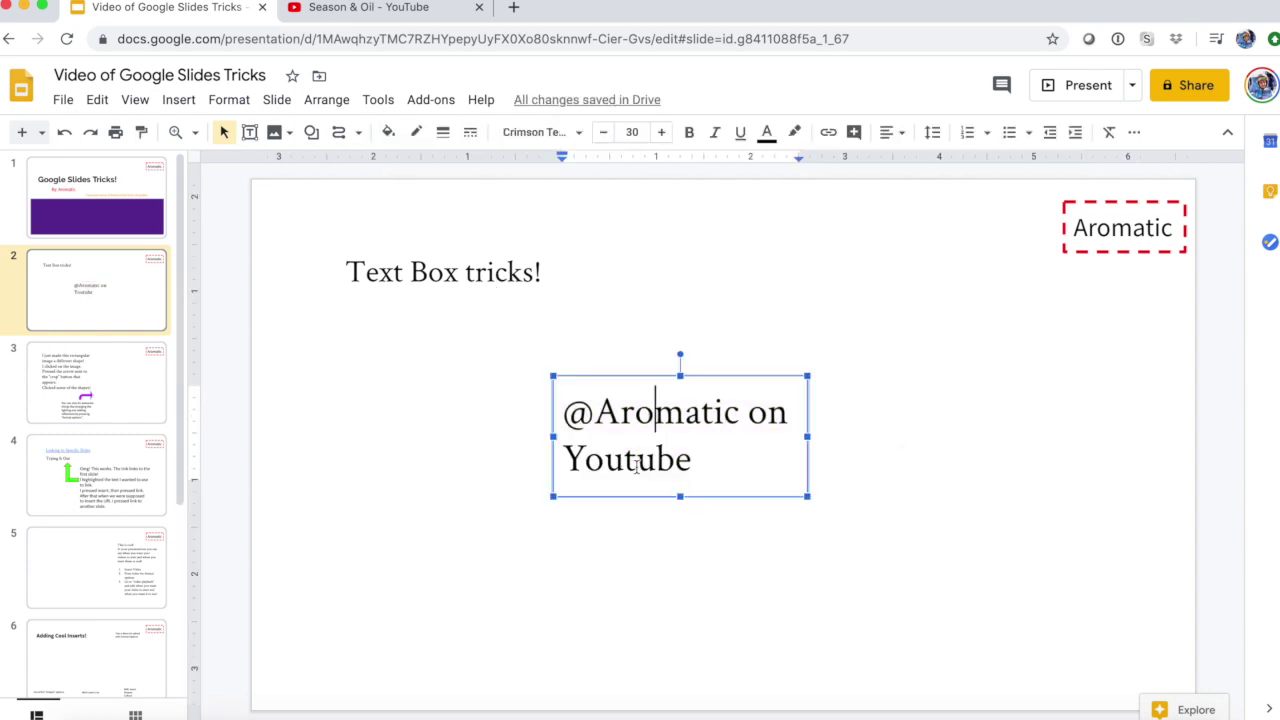
pyautogui.click(388, 136)
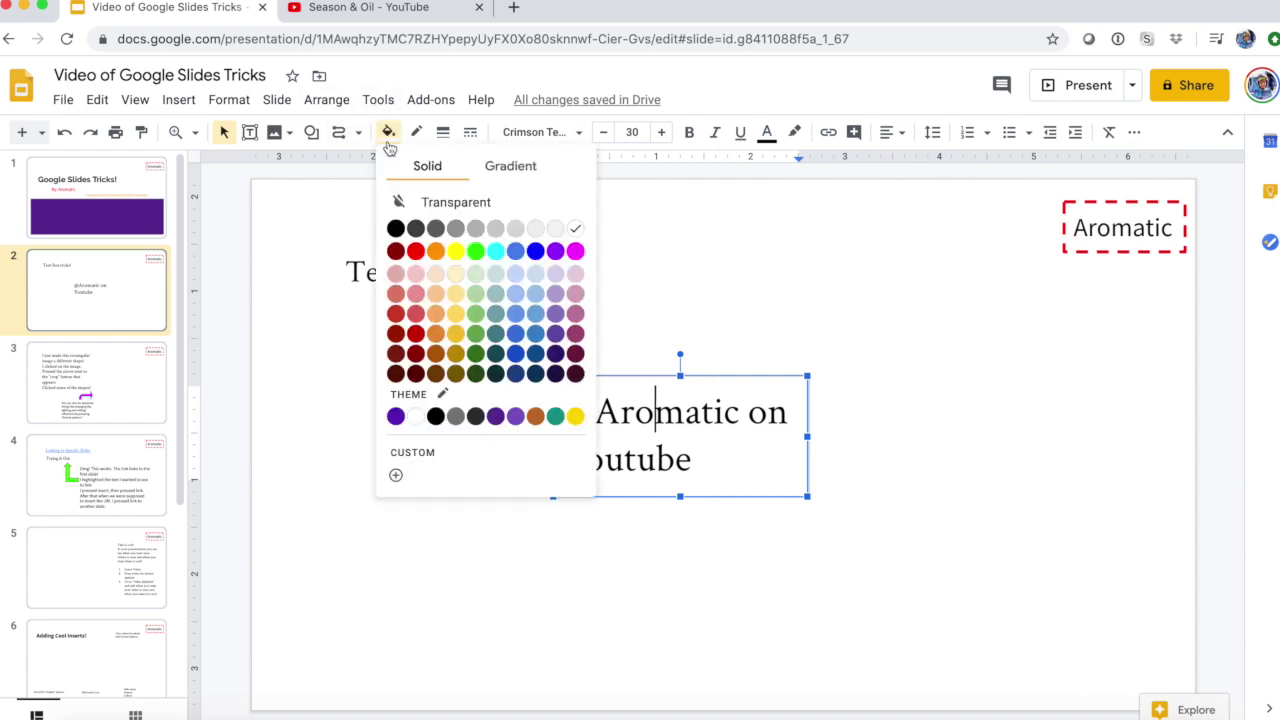
pyautogui.click(576, 251)
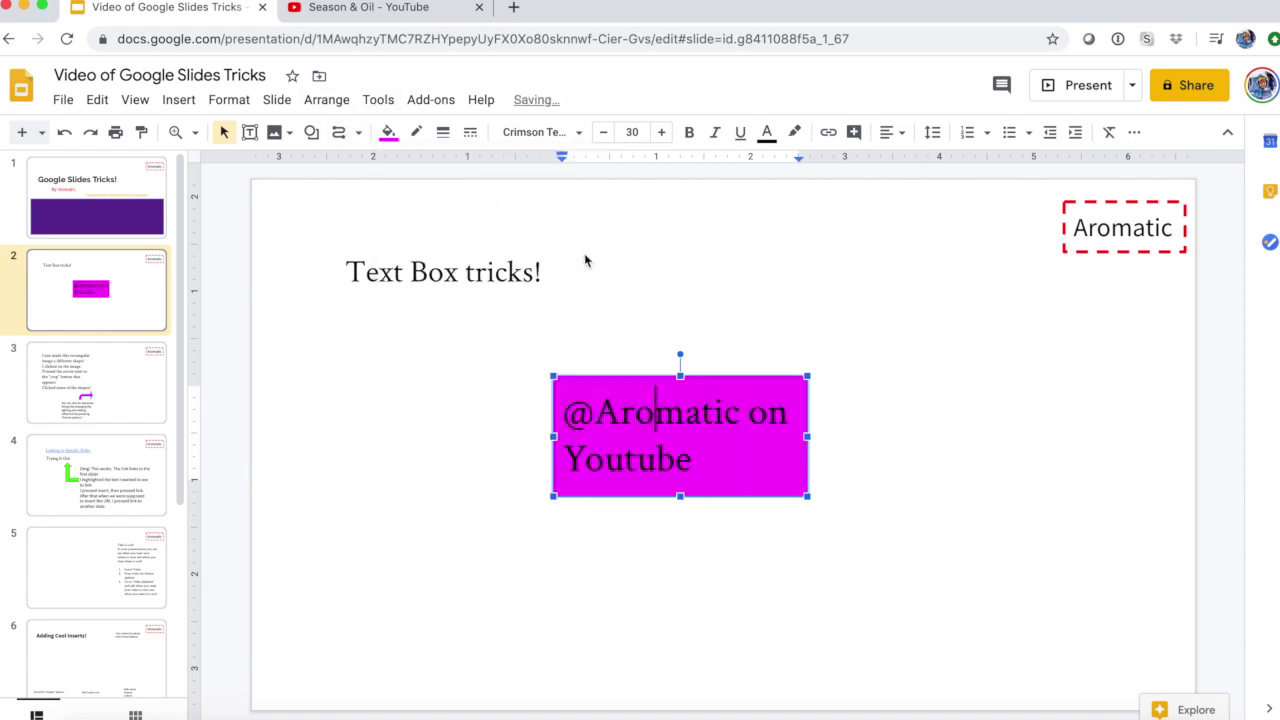
pyautogui.click(416, 132)
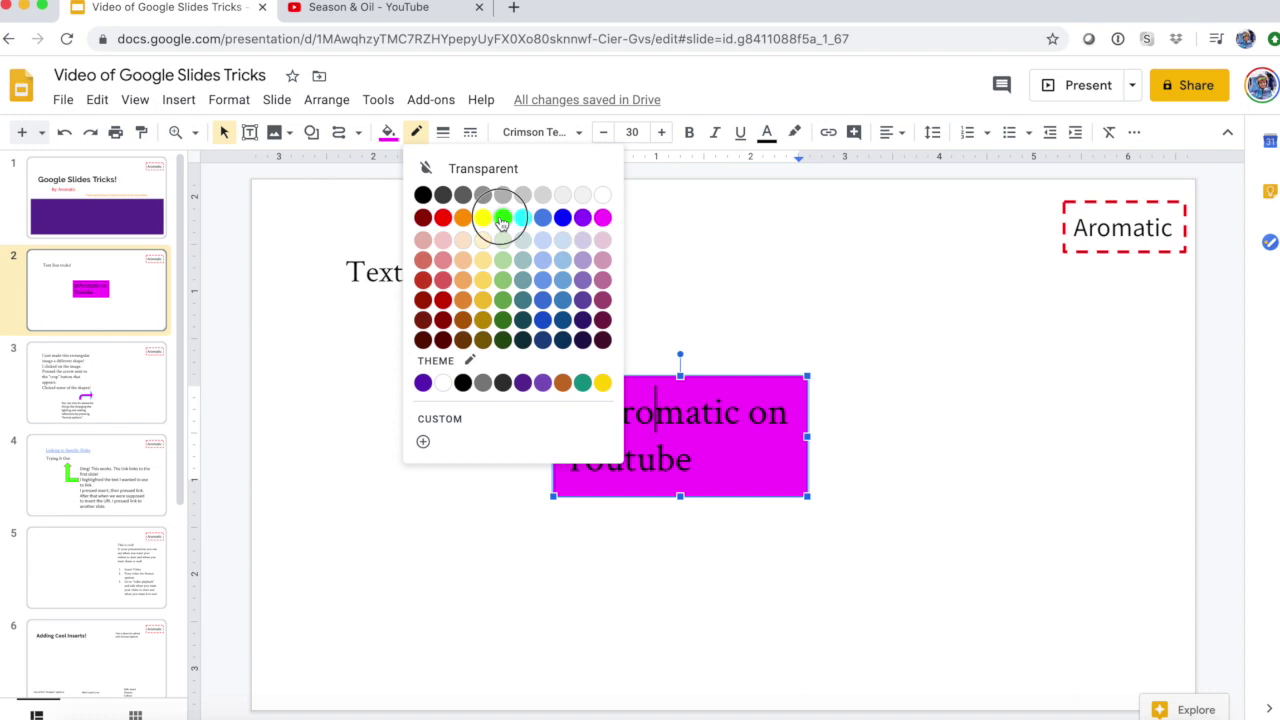
# - Give the magenta box a green border with 4px weight
pyautogui.click(861, 253)
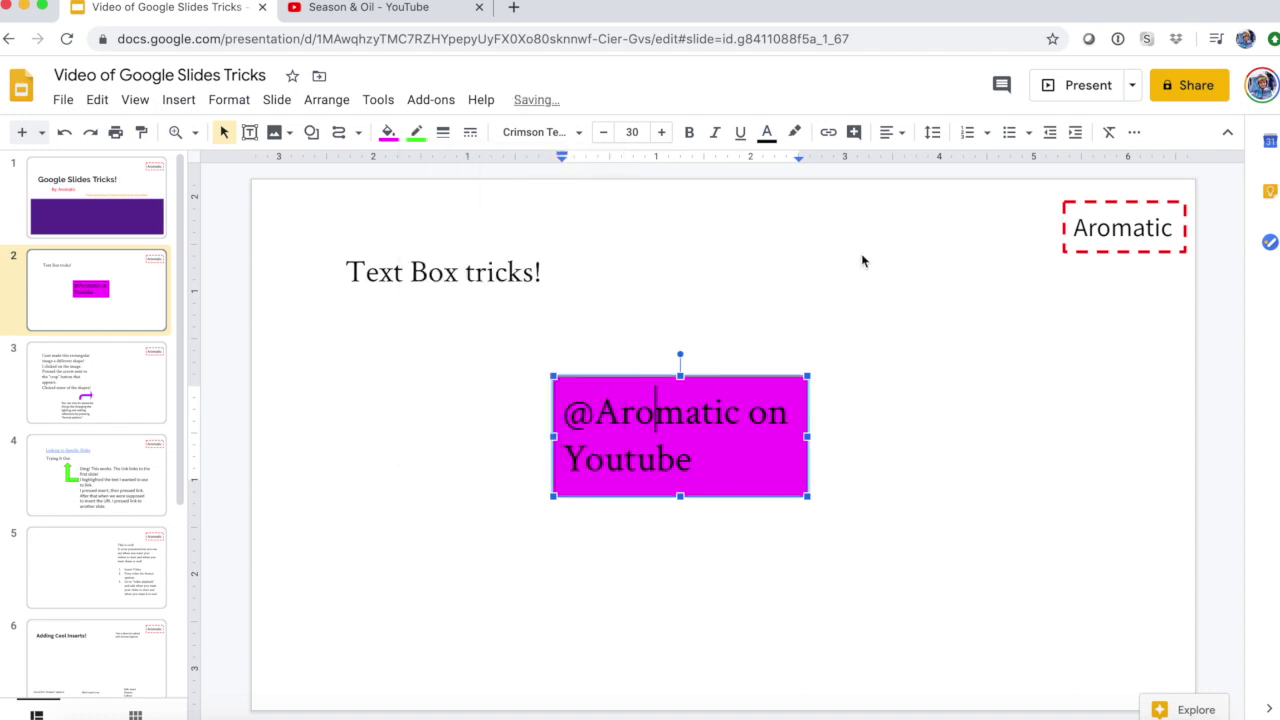
pyautogui.click(704, 386)
pyautogui.click(443, 132)
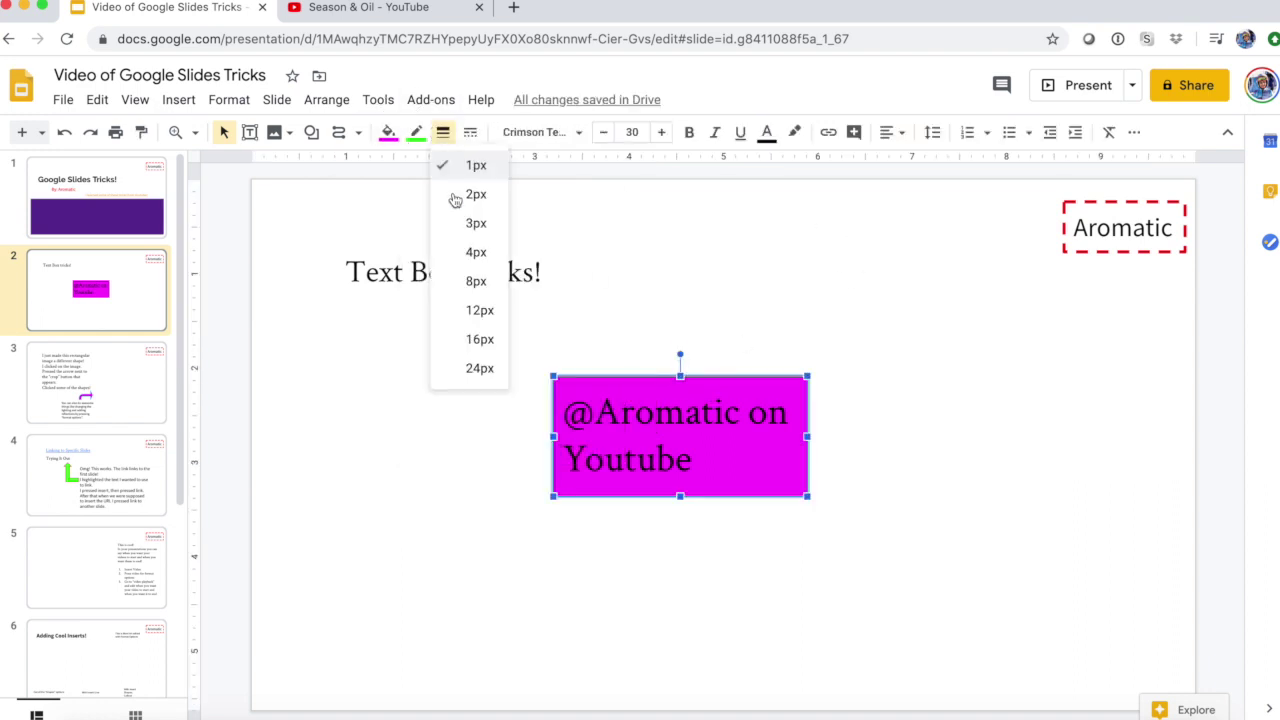
pyautogui.click(476, 252)
pyautogui.click(731, 337)
pyautogui.click(590, 418)
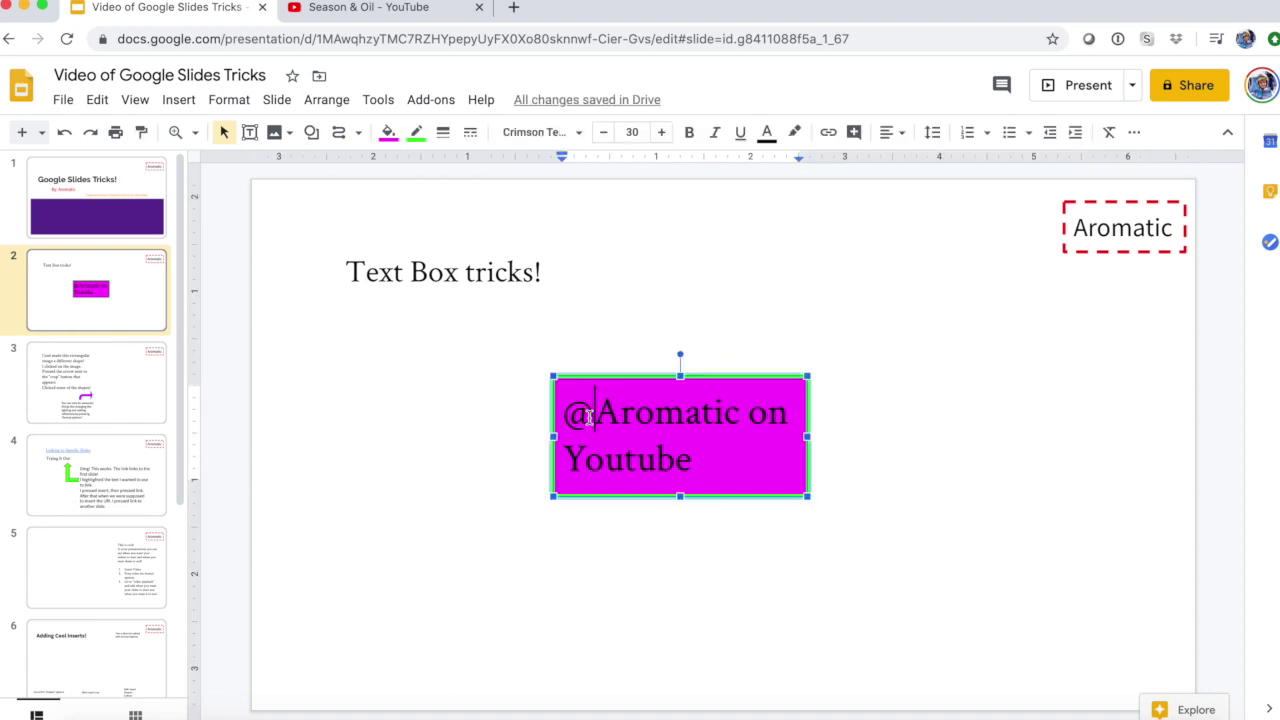
pyautogui.click(445, 141)
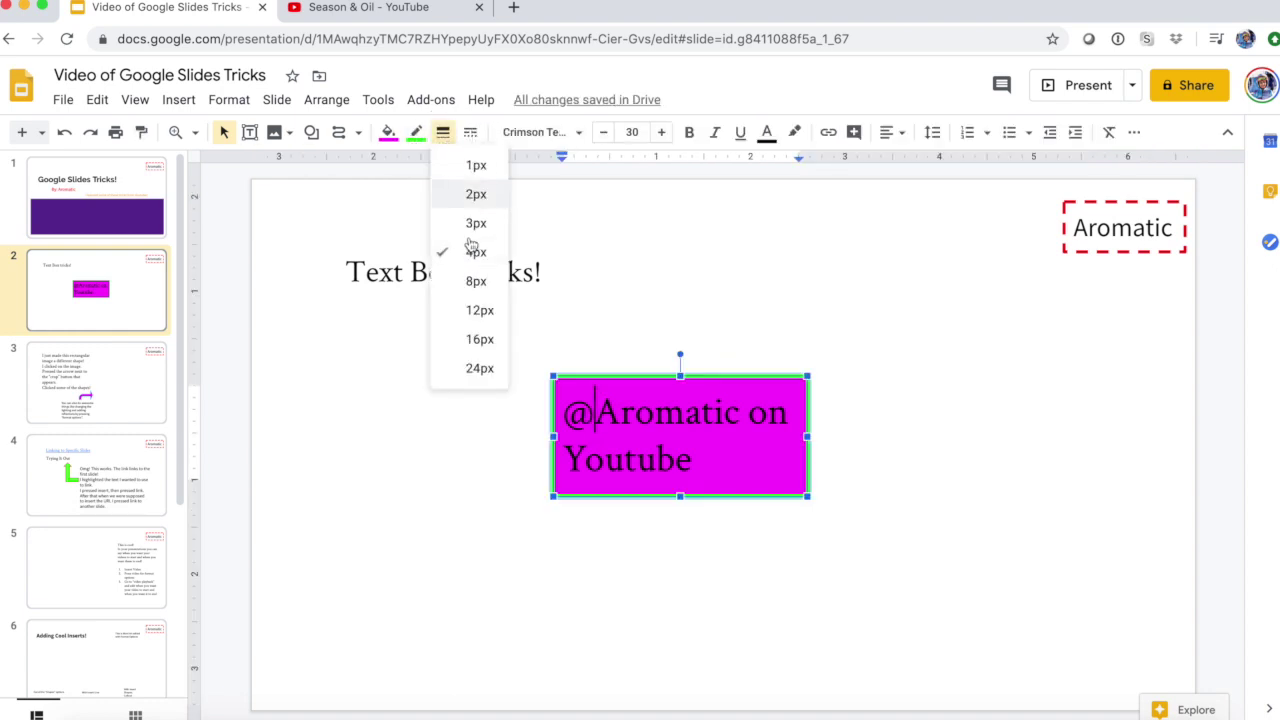
# - Set the border dash to dotted after briefly trying dashed
pyautogui.click(612, 300)
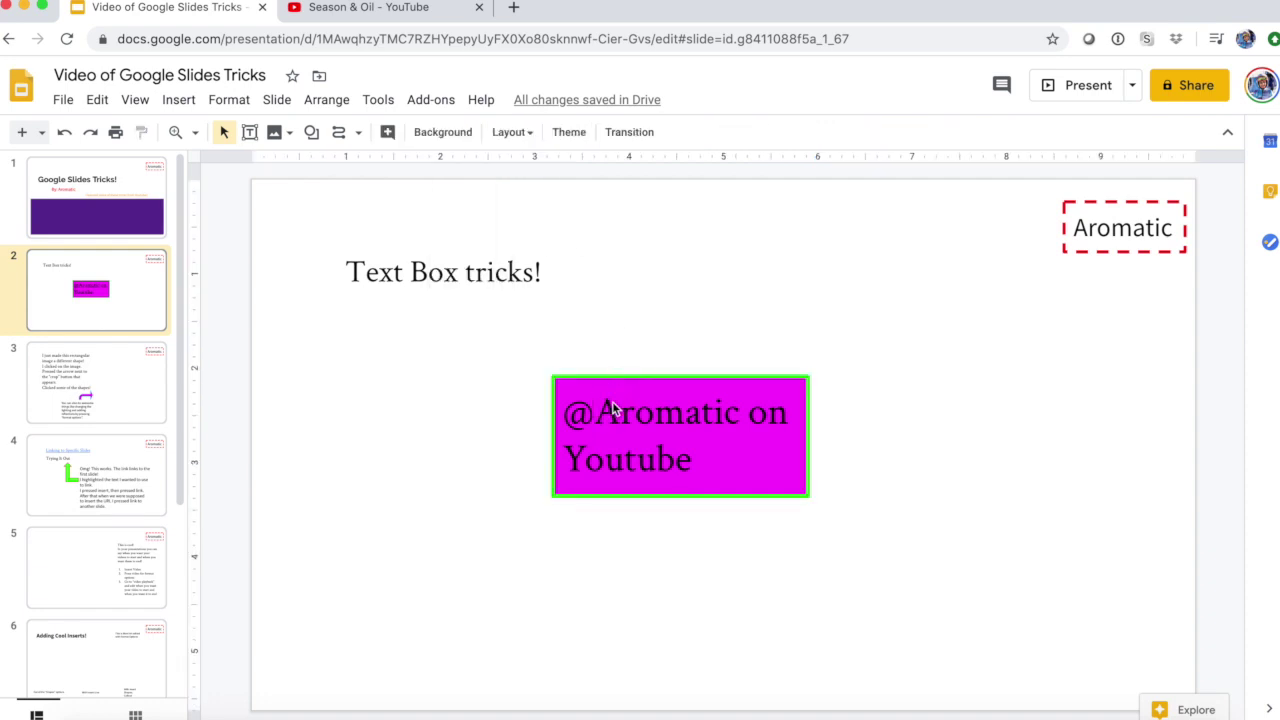
pyautogui.click(618, 410)
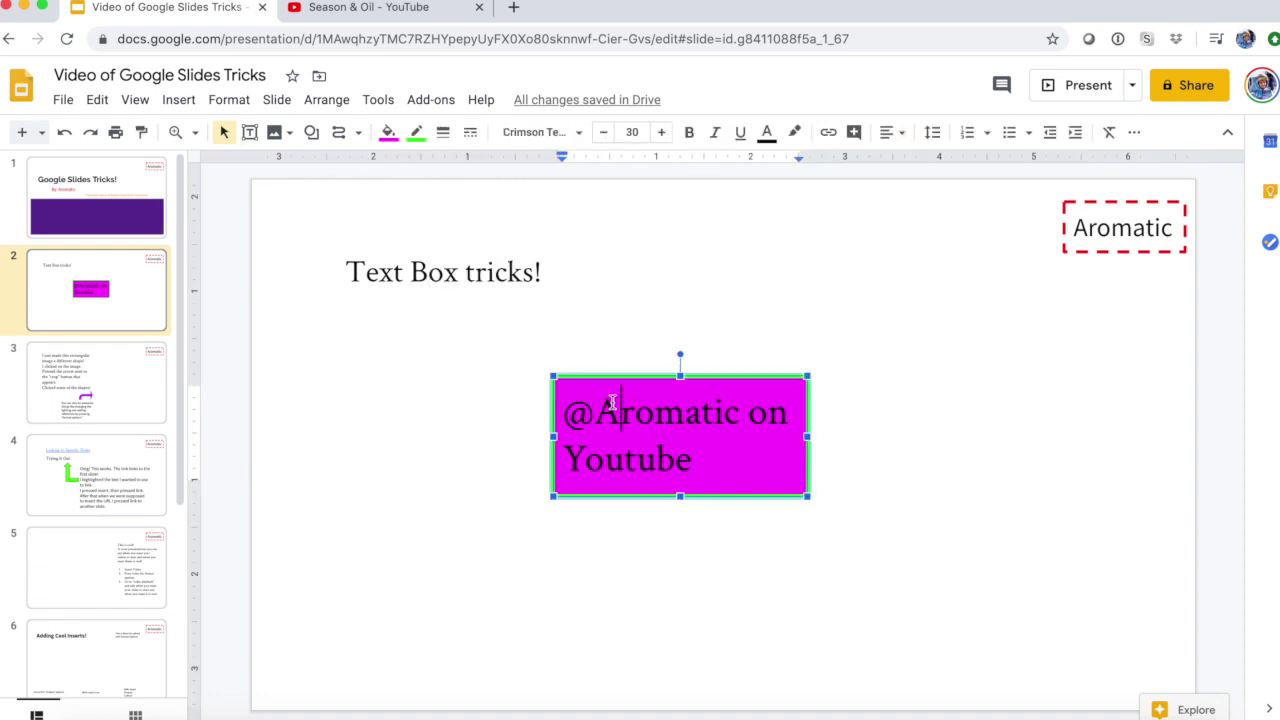
pyautogui.click(463, 133)
pyautogui.click(503, 284)
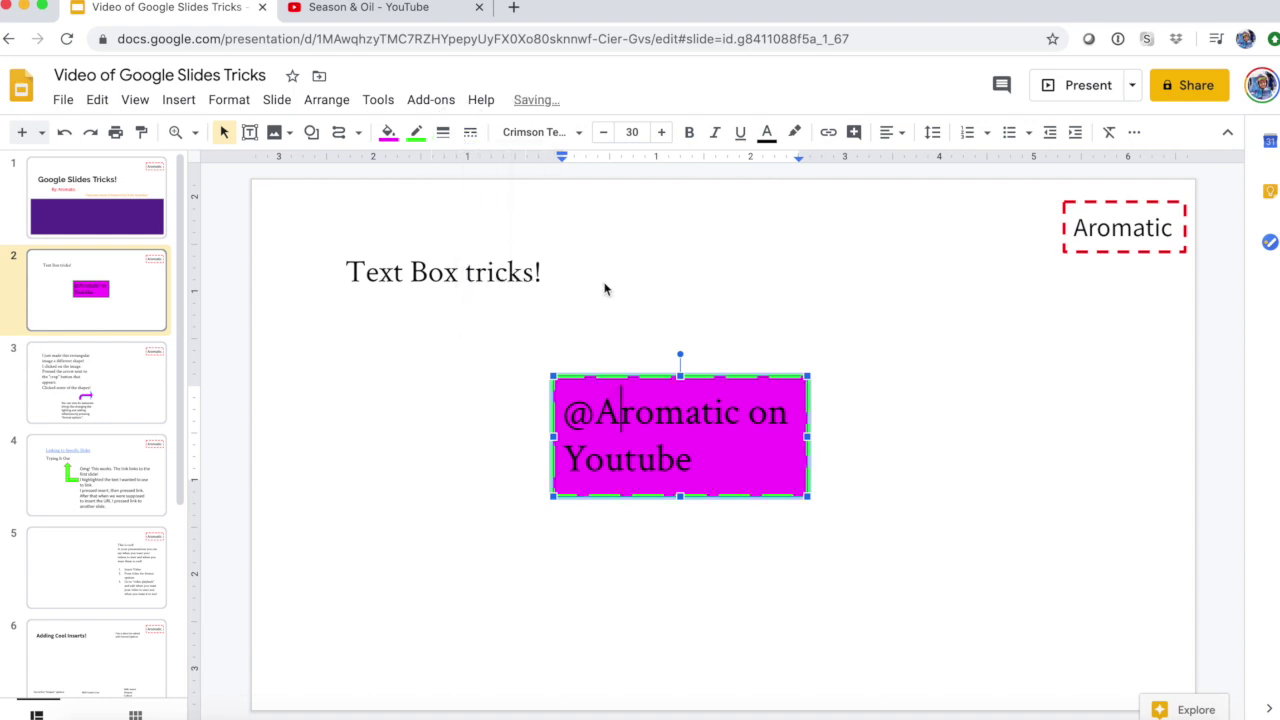
pyautogui.click(605, 290)
pyautogui.click(604, 423)
pyautogui.click(470, 132)
pyautogui.click(507, 199)
pyautogui.click(603, 297)
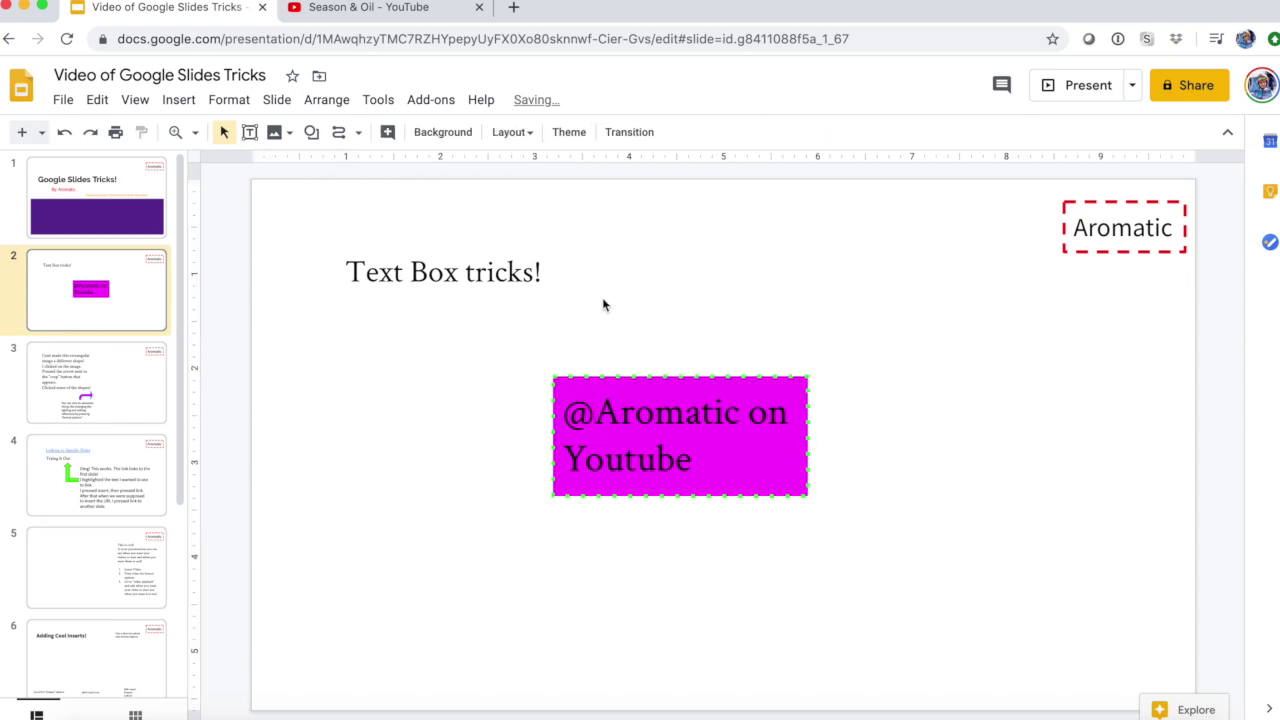
pyautogui.click(638, 456)
pyautogui.click(470, 132)
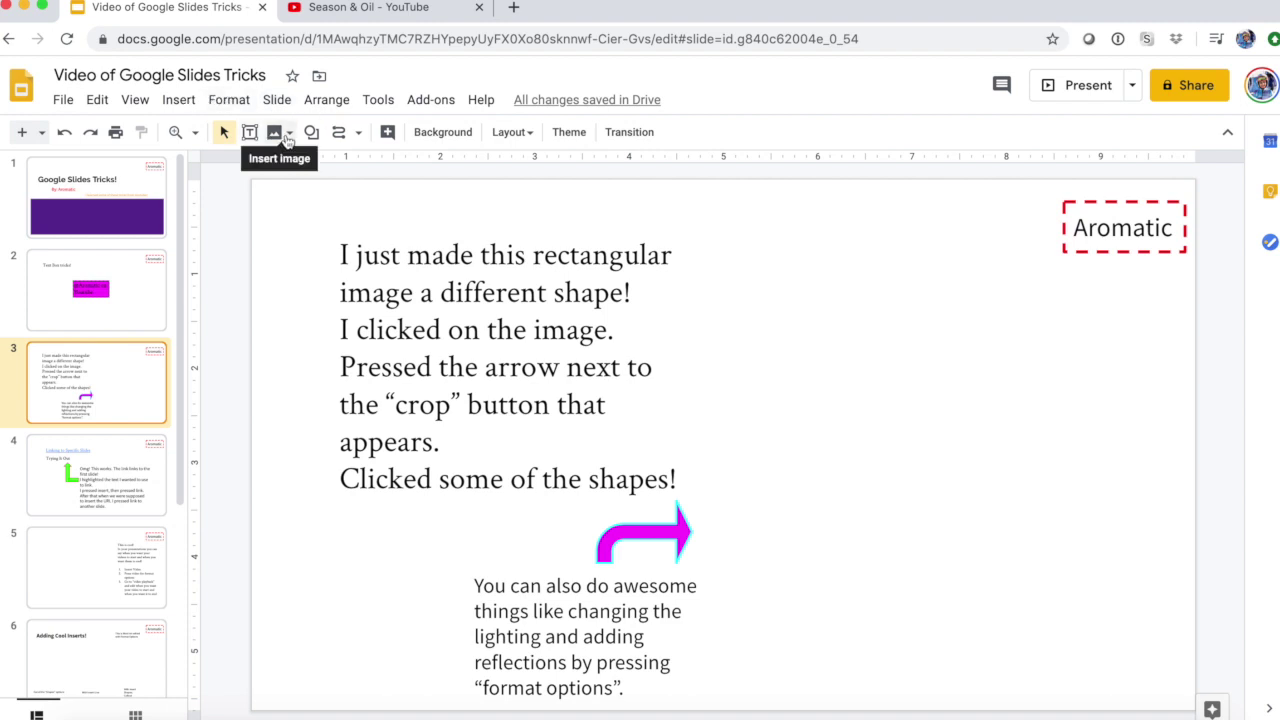
pyautogui.click(285, 134)
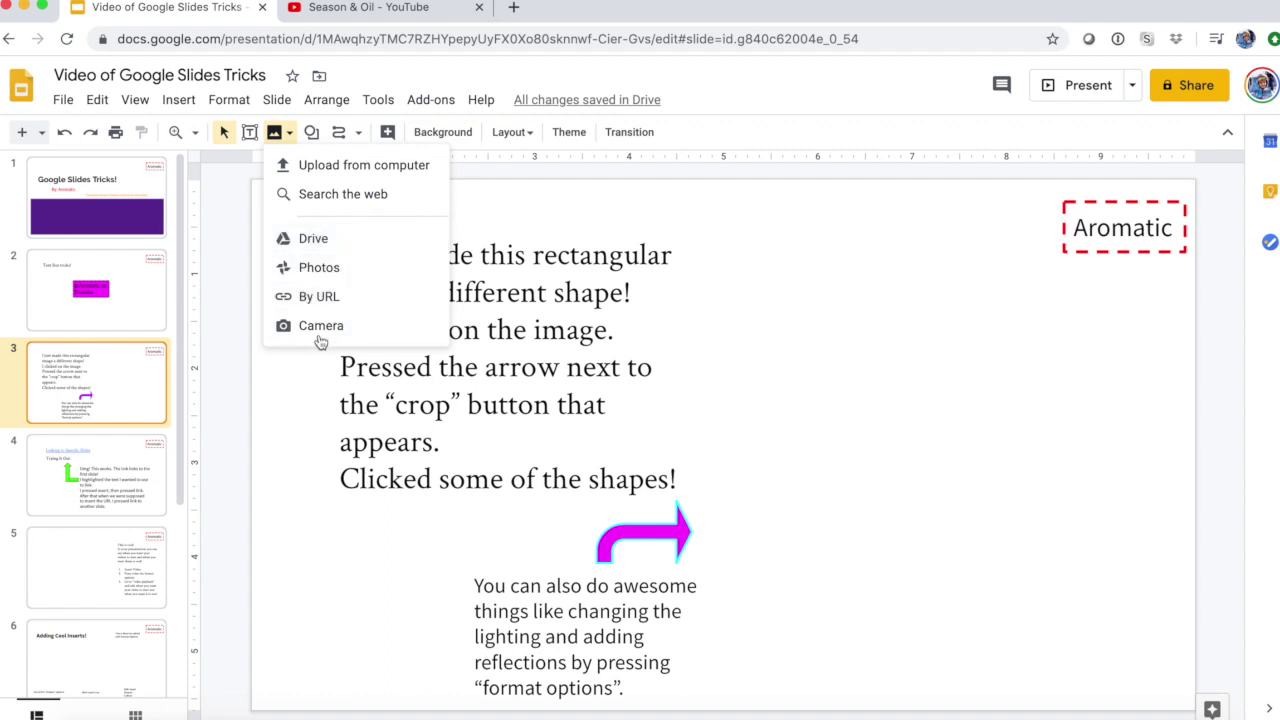
# - Insert a red flower photo from a web search for flowers and place it beside the text
pyautogui.click(360, 196)
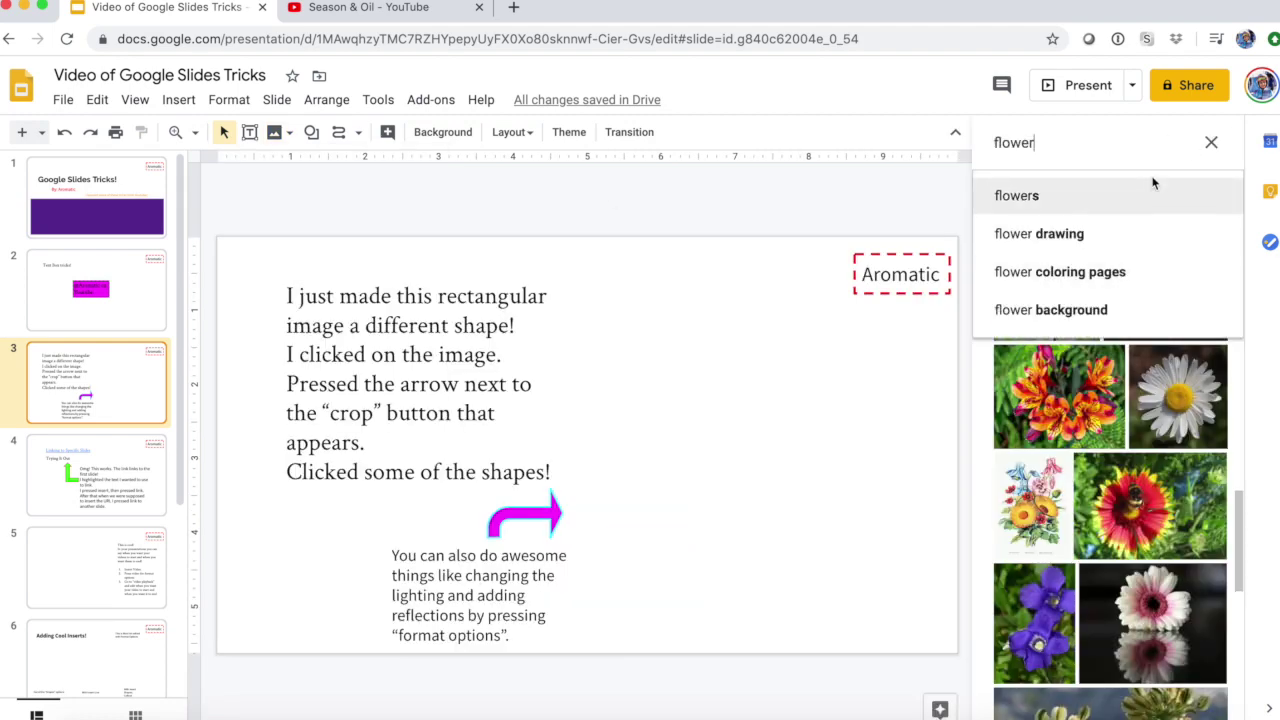
pyautogui.click(1133, 196)
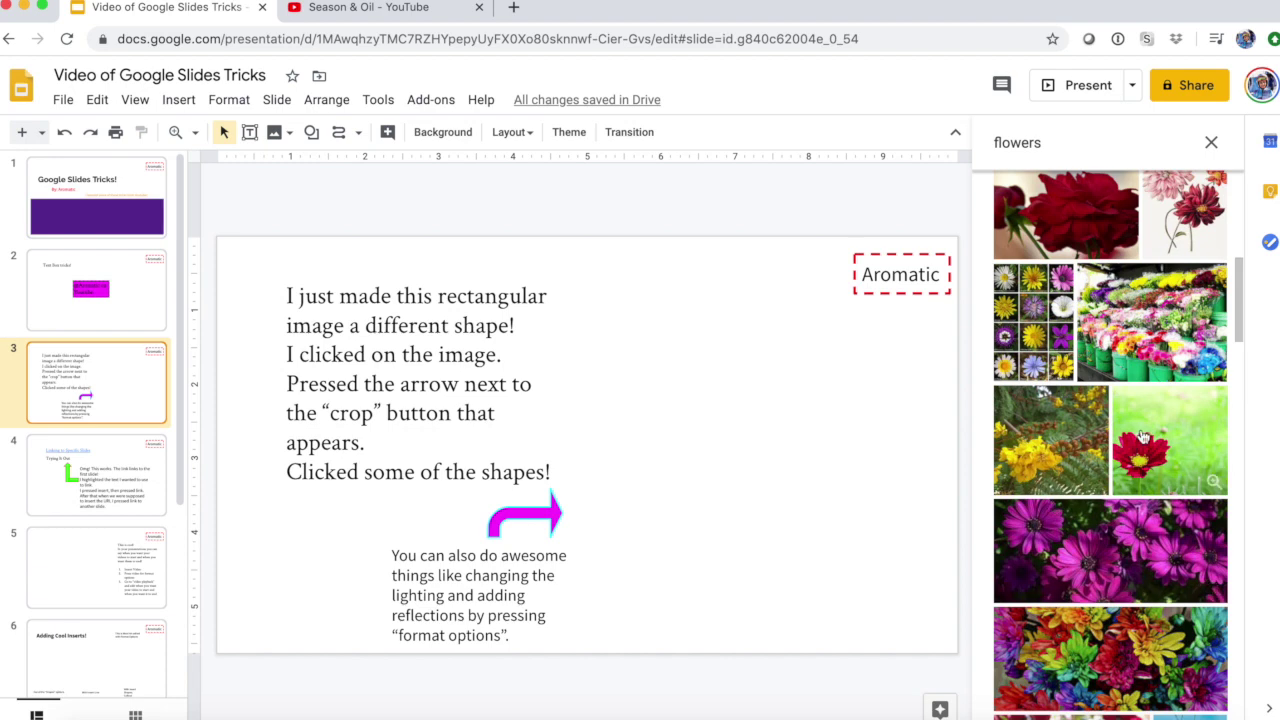
pyautogui.click(1140, 437)
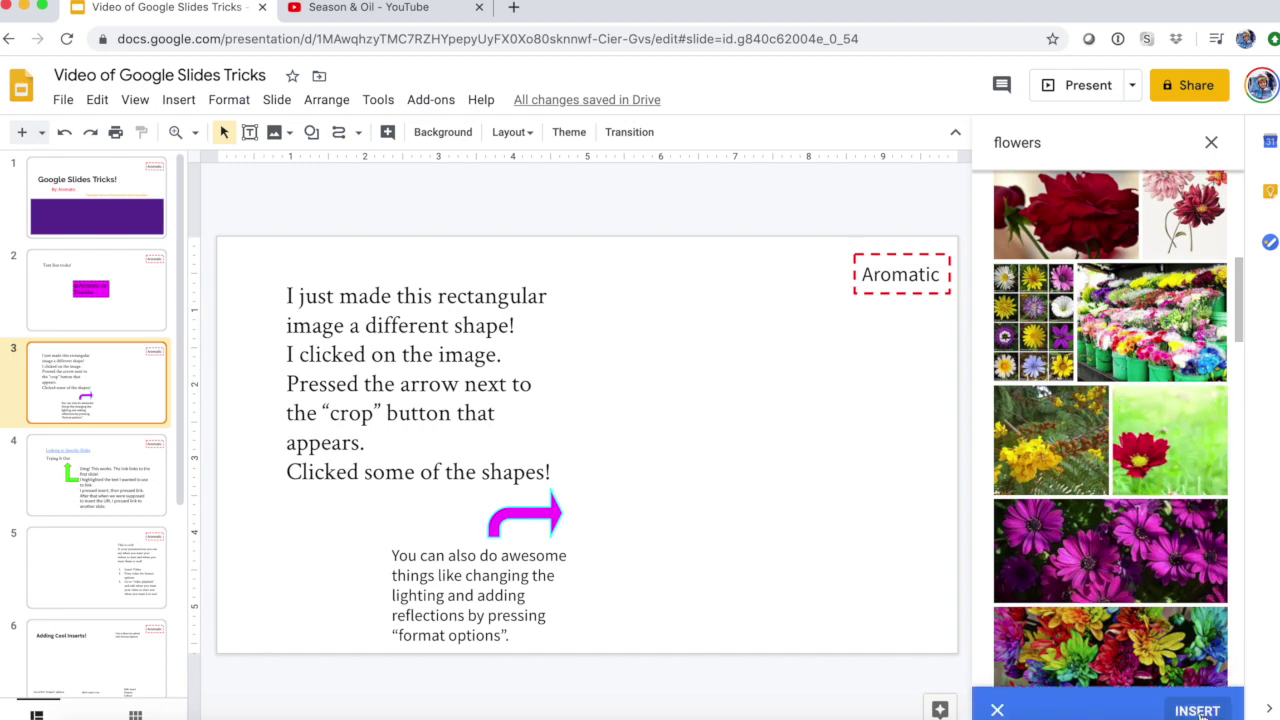
pyautogui.click(1197, 710)
pyautogui.click(1054, 251)
pyautogui.moveTo(1029, 194); pyautogui.dragTo(1021, 333)
pyautogui.click(1225, 380)
# - Crop the flower photo's top-right corner inward and move it up beside the text
pyautogui.doubleClick(1012, 426)
pyautogui.click(921, 262)
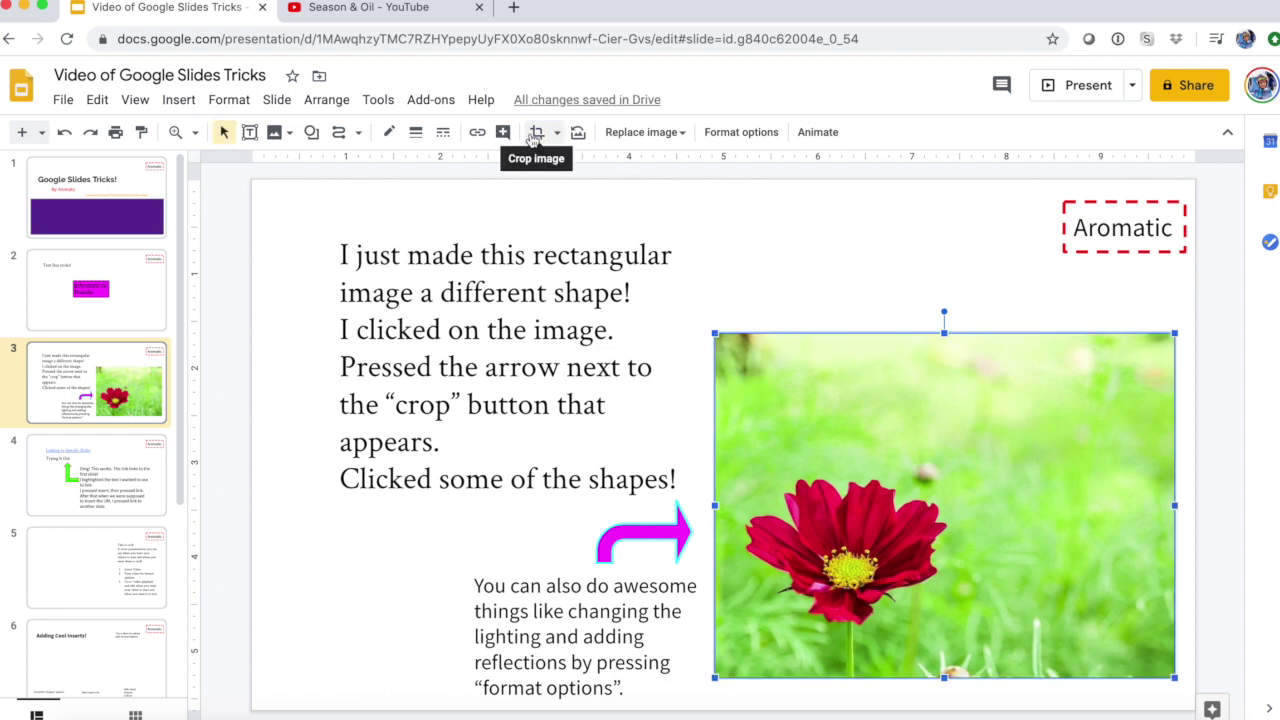
pyautogui.doubleClick(892, 468)
pyautogui.moveTo(1169, 338); pyautogui.dragTo(1070, 361)
pyautogui.press('Return')
pyautogui.moveTo(984, 368); pyautogui.dragTo(1036, 307)
pyautogui.click(1205, 459)
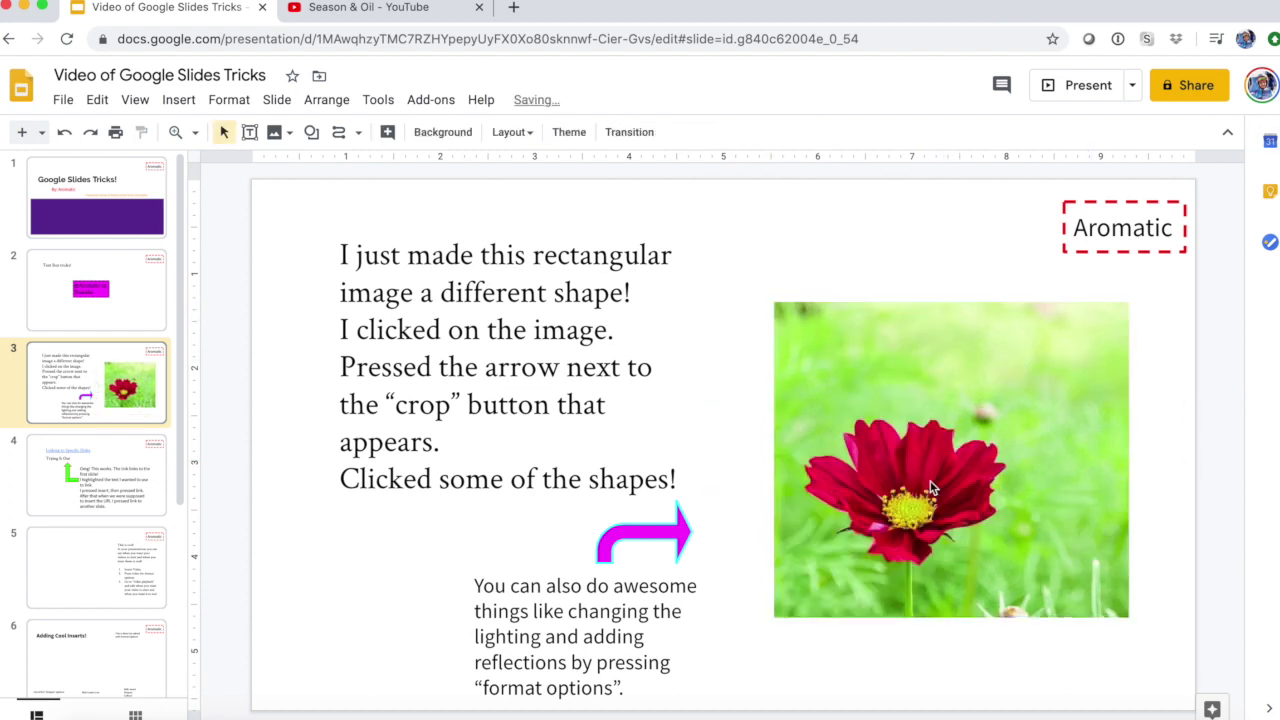
# - Mask the flower photo into a starburst shape, after trying a left-arrow shape
pyautogui.click(1003, 454)
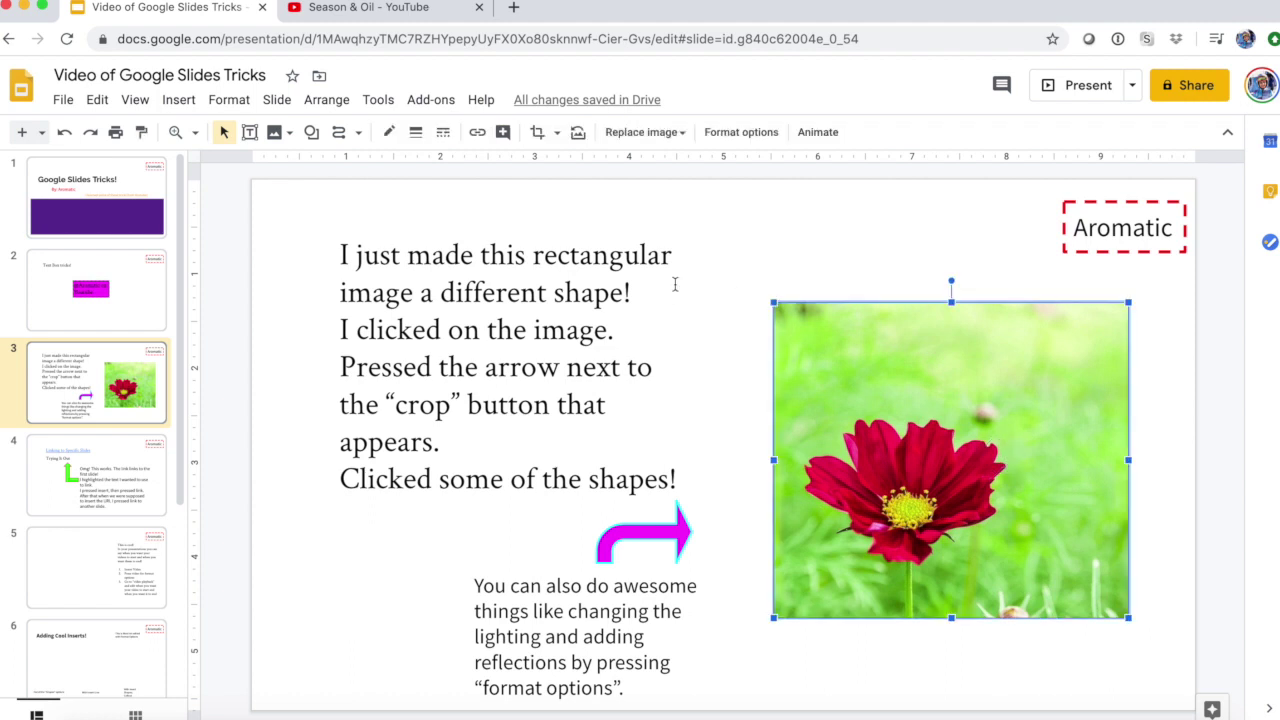
pyautogui.click(556, 139)
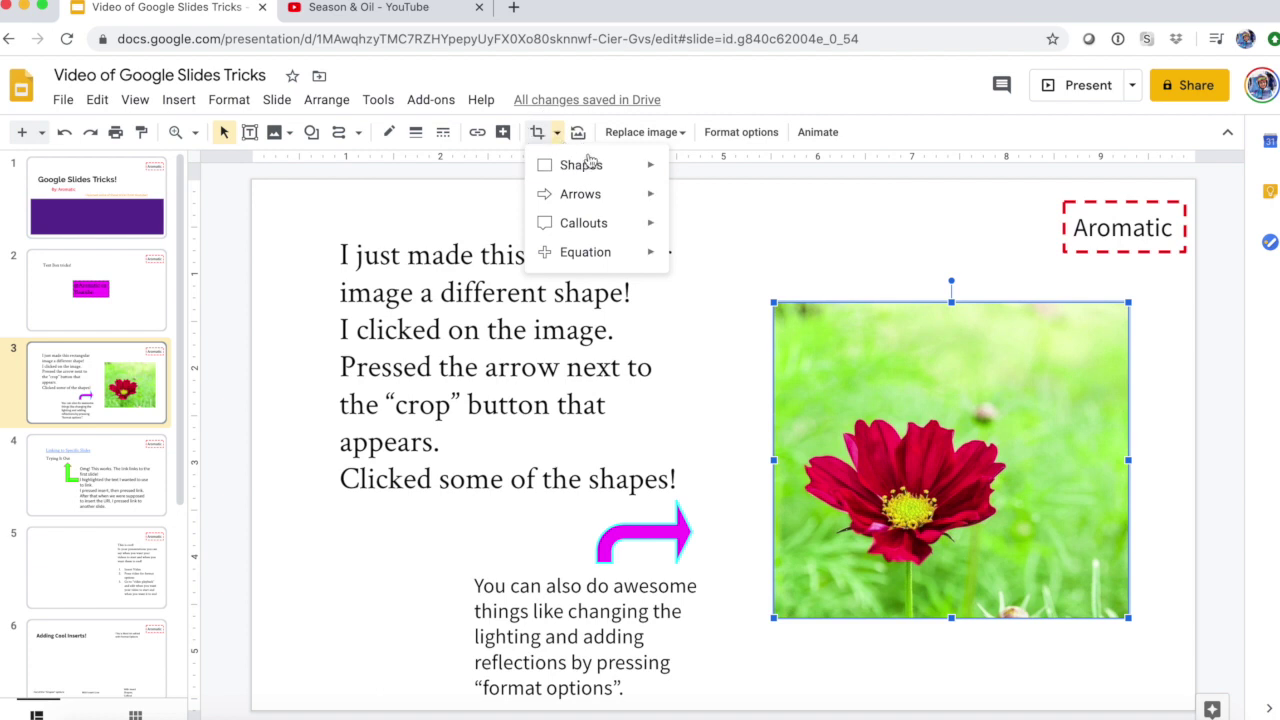
pyautogui.moveTo(582, 165)
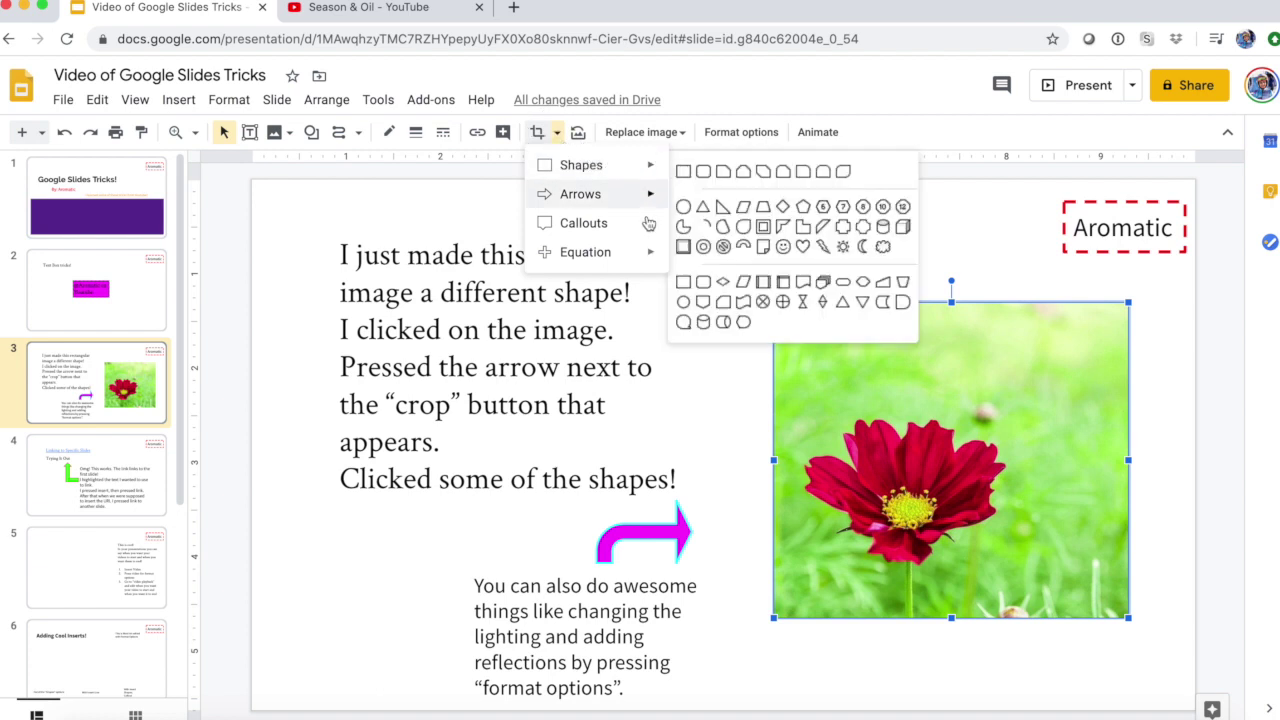
pyautogui.moveTo(665, 220)
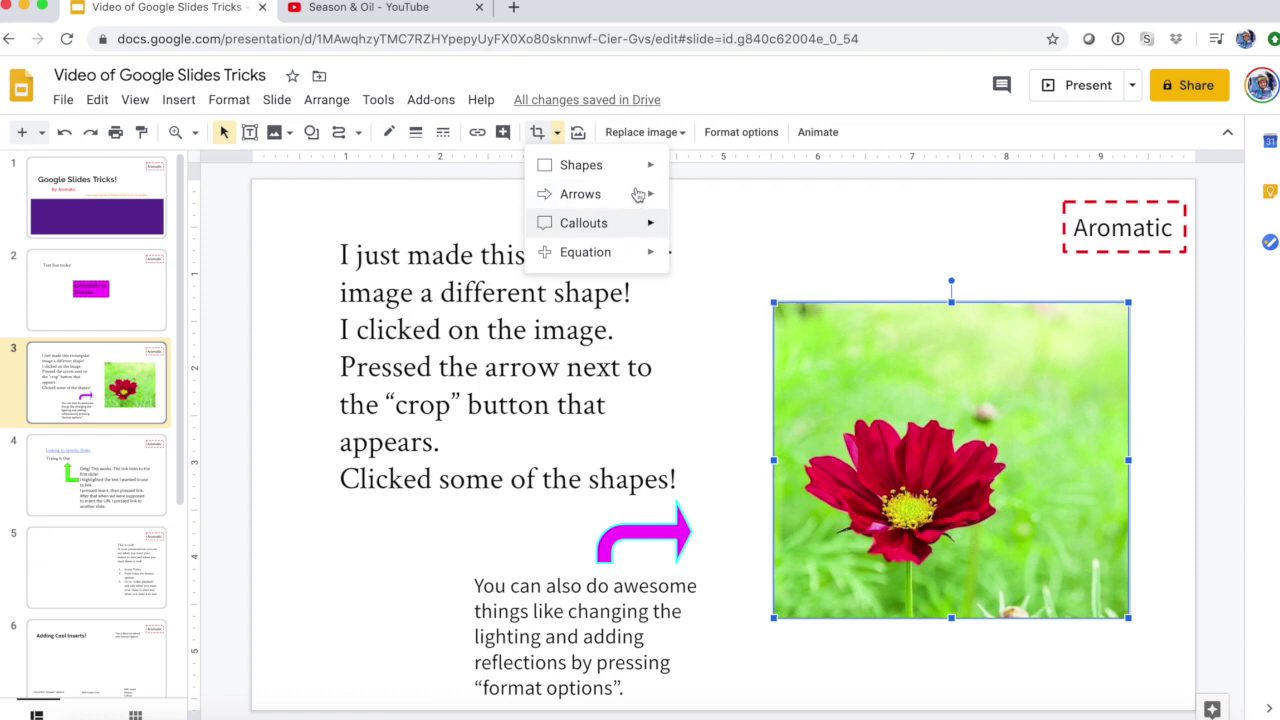
pyautogui.moveTo(637, 178)
pyautogui.moveTo(628, 265)
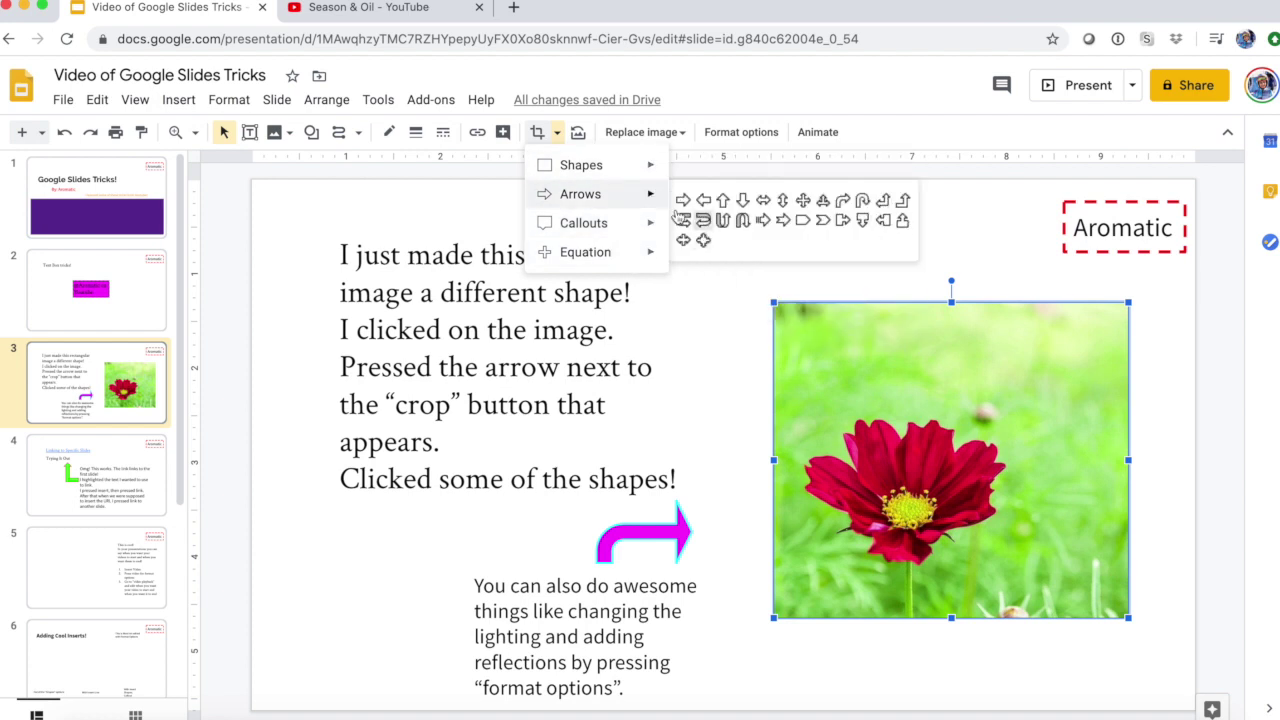
pyautogui.click(703, 203)
pyautogui.click(699, 347)
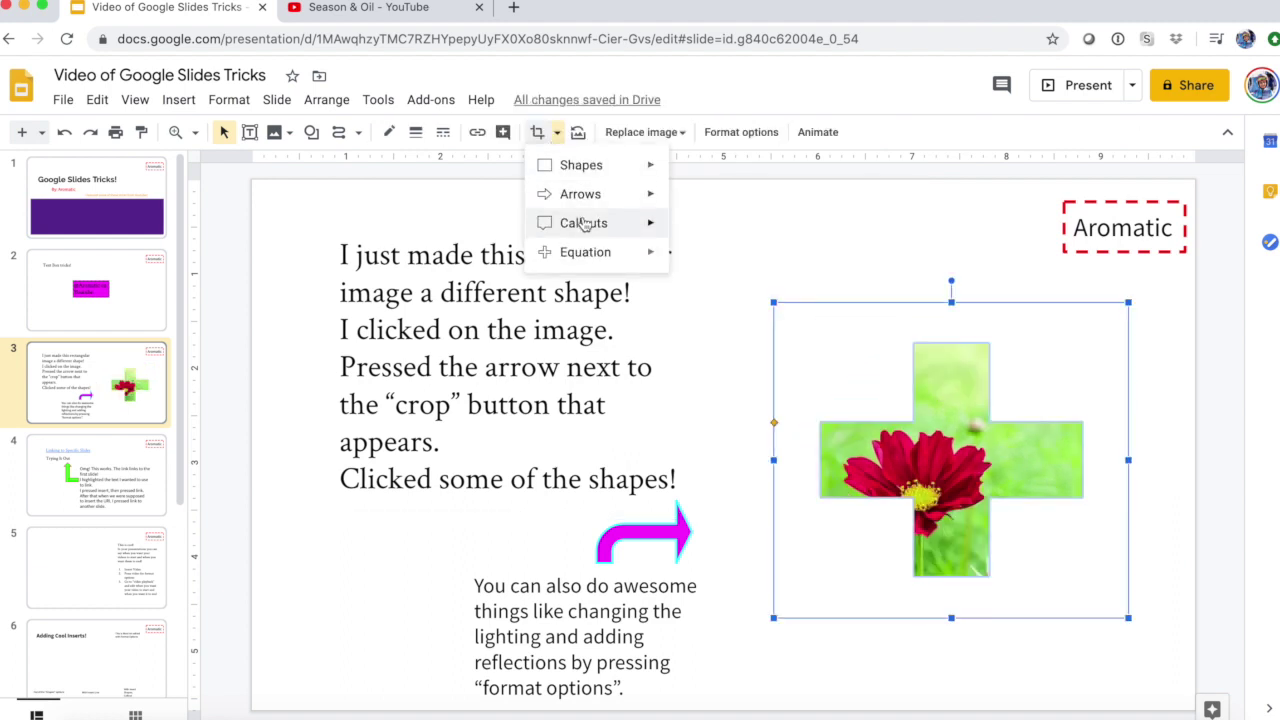
pyautogui.moveTo(585, 224)
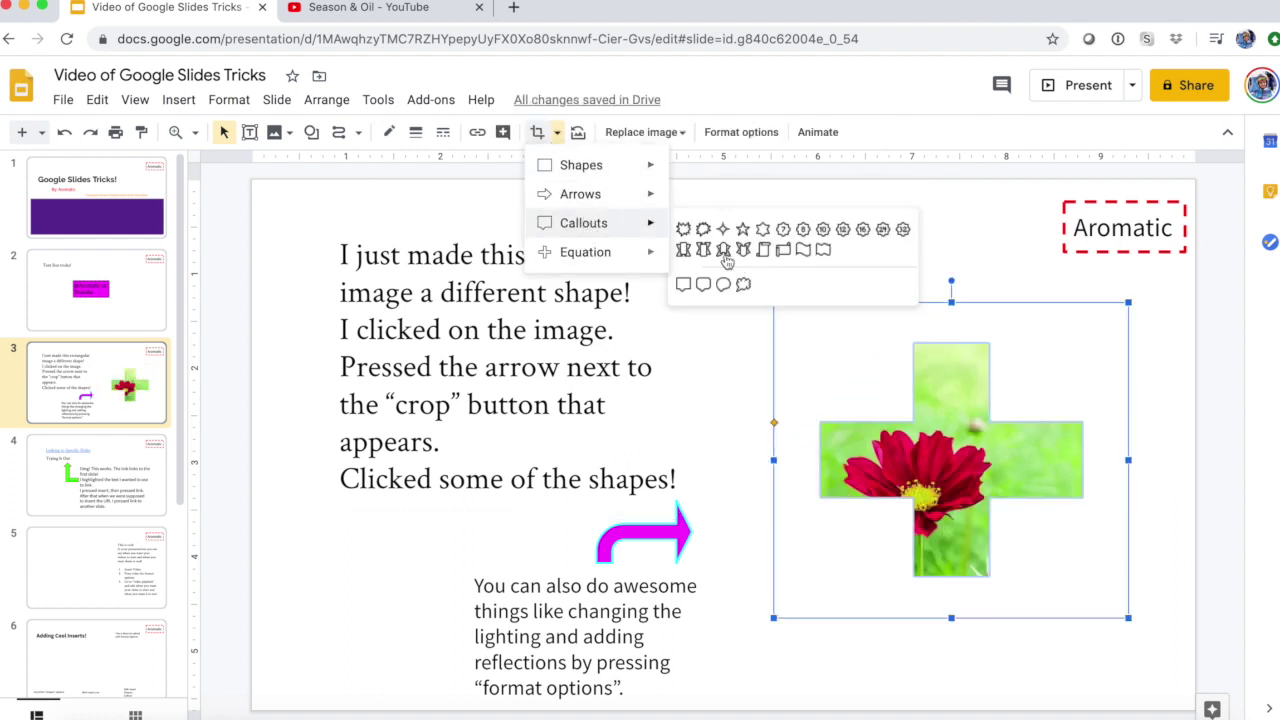
pyautogui.click(703, 228)
pyautogui.click(737, 296)
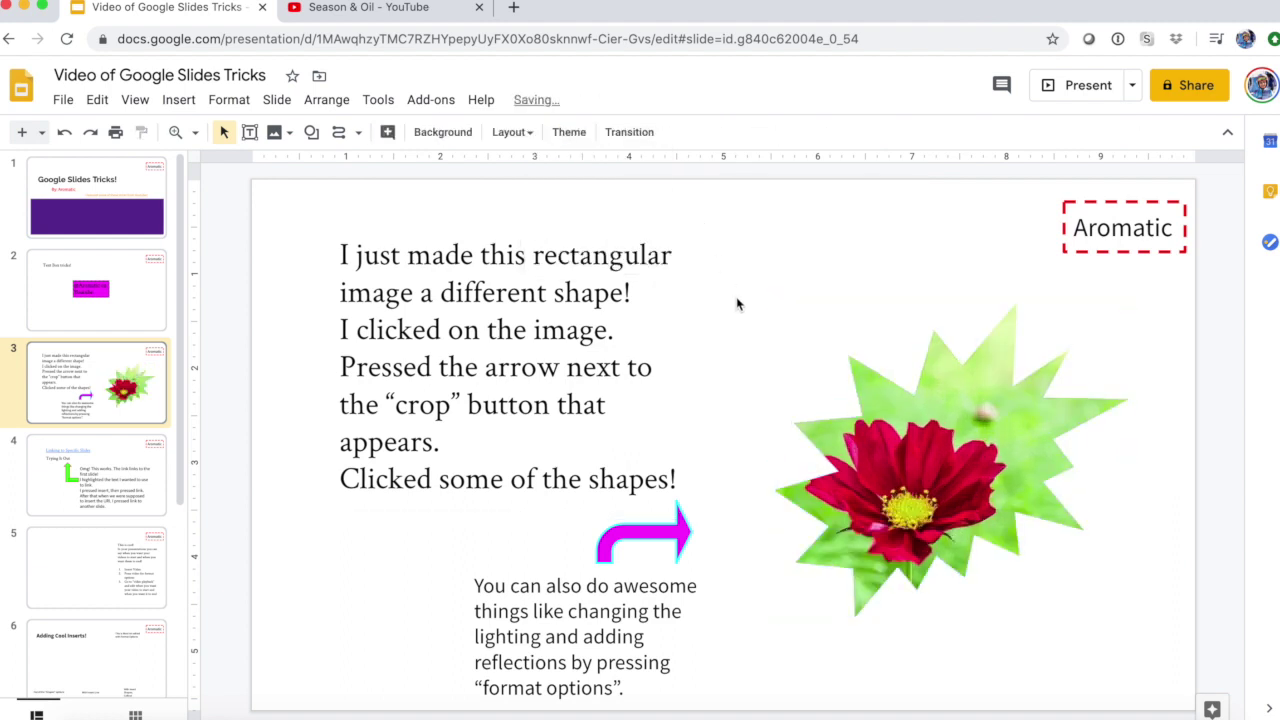
pyautogui.click(892, 416)
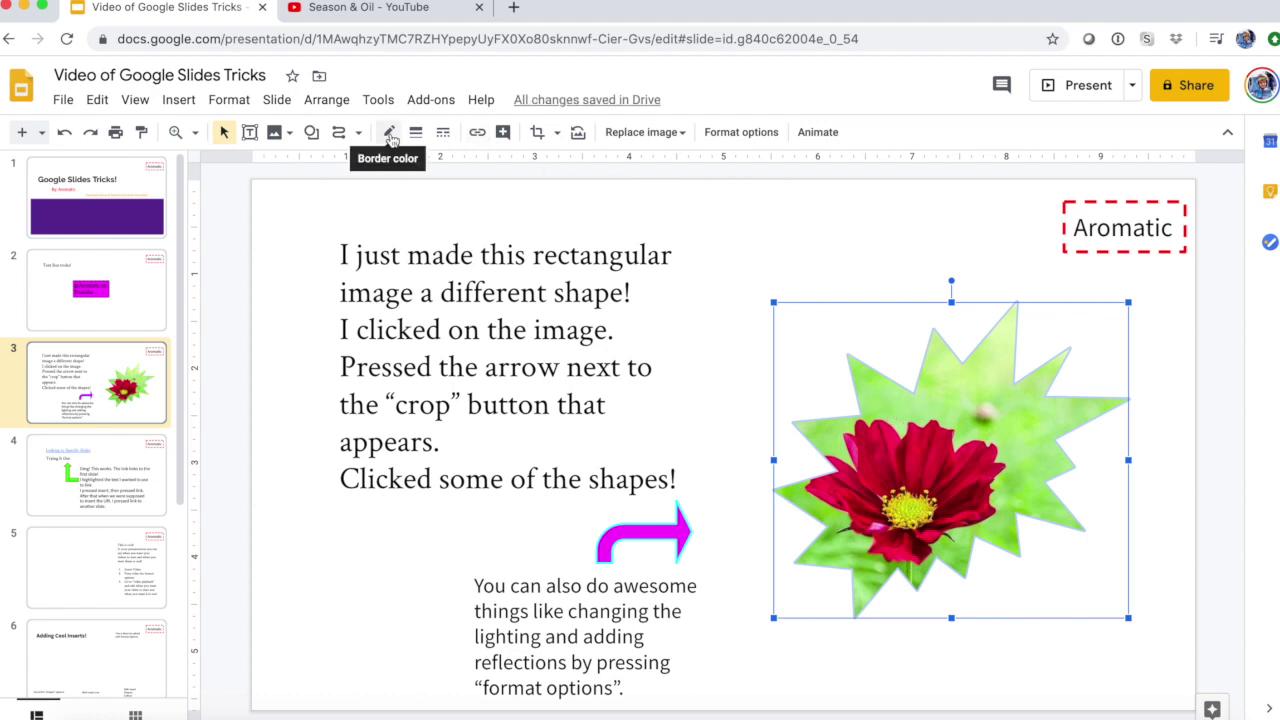
# - Reselect the starburst image and bring up its outline colour choices
pyautogui.click(389, 133)
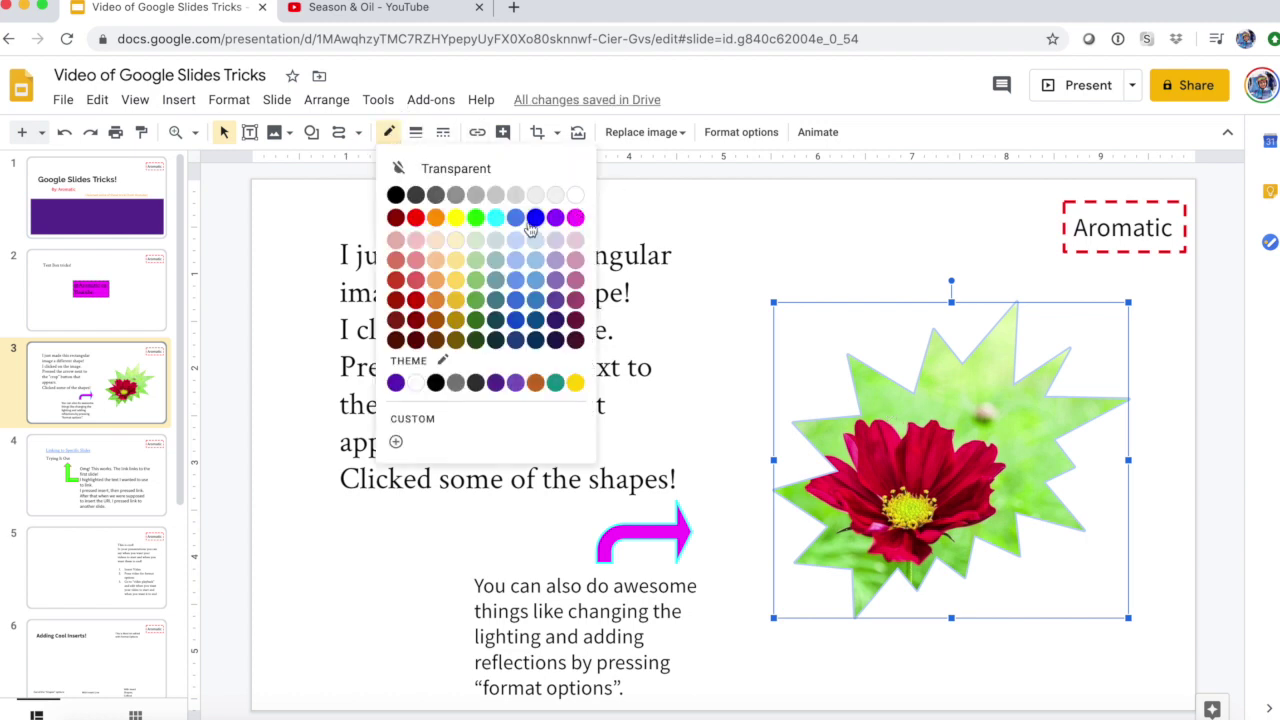
pyautogui.click(357, 210)
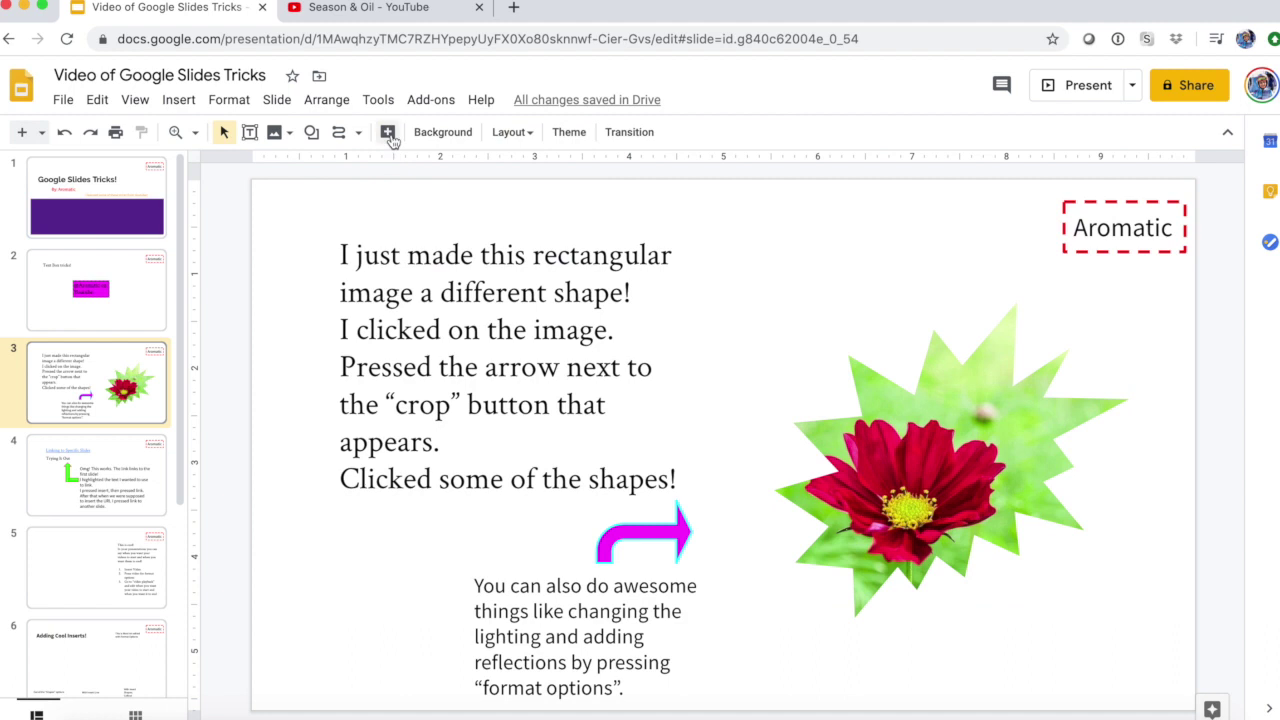
pyautogui.click(900, 396)
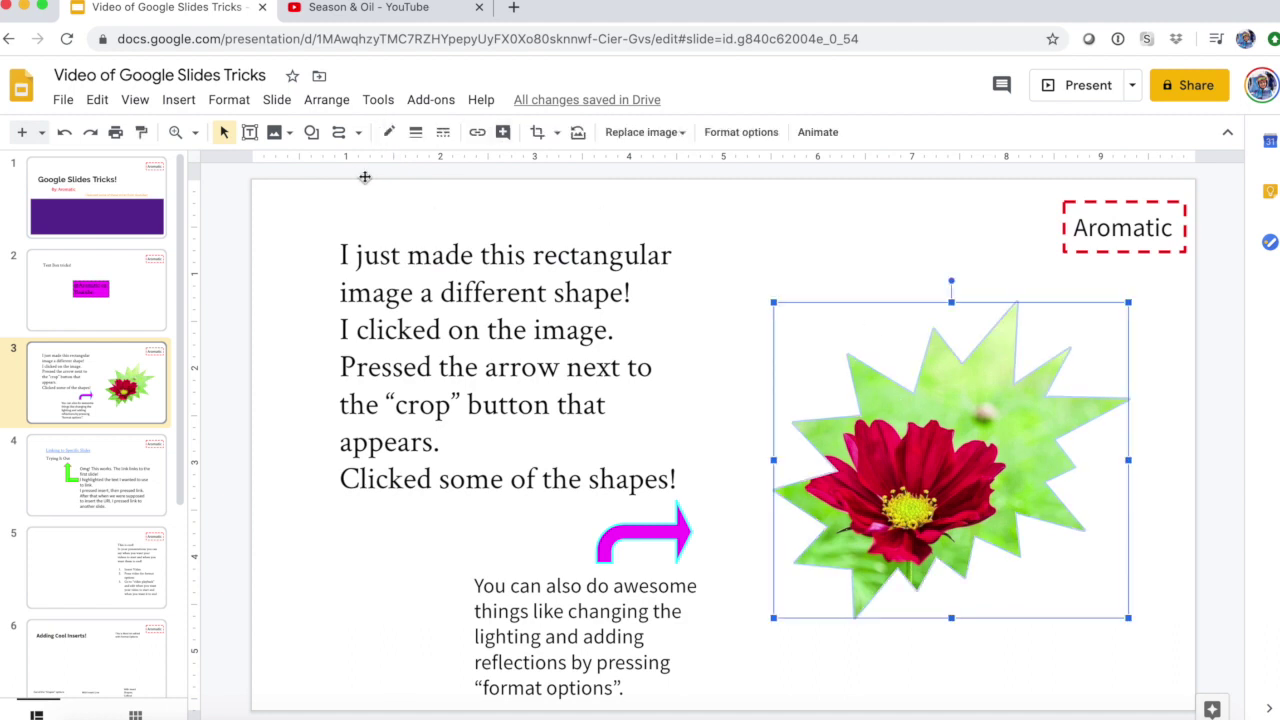
pyautogui.click(389, 134)
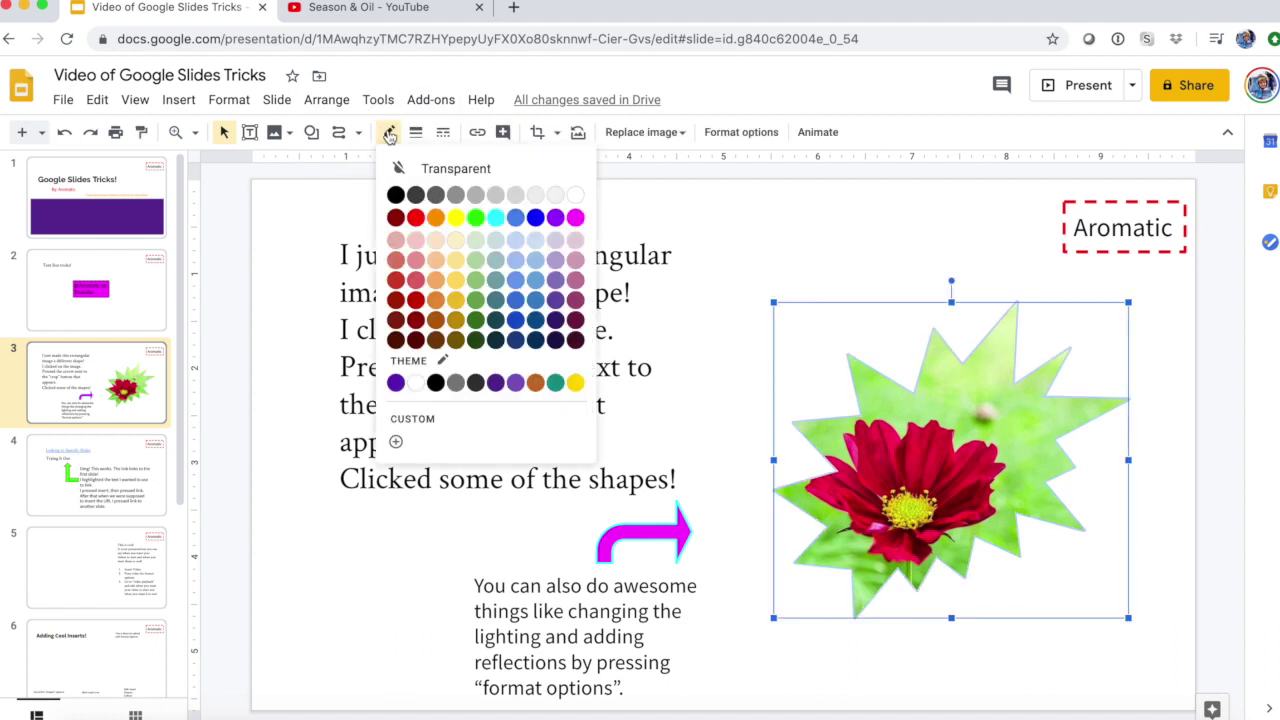
# - Give the starburst image a thicker red outline, trying dotted before settling on solid
pyautogui.click(416, 218)
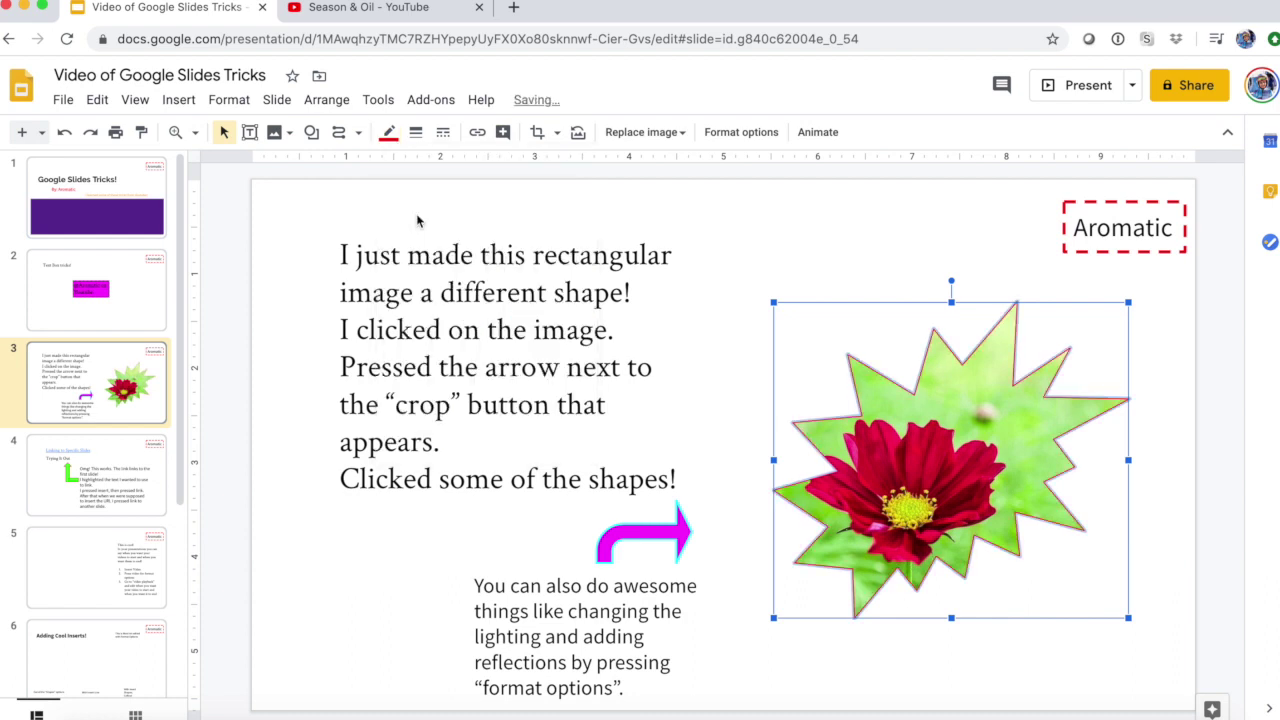
pyautogui.click(415, 133)
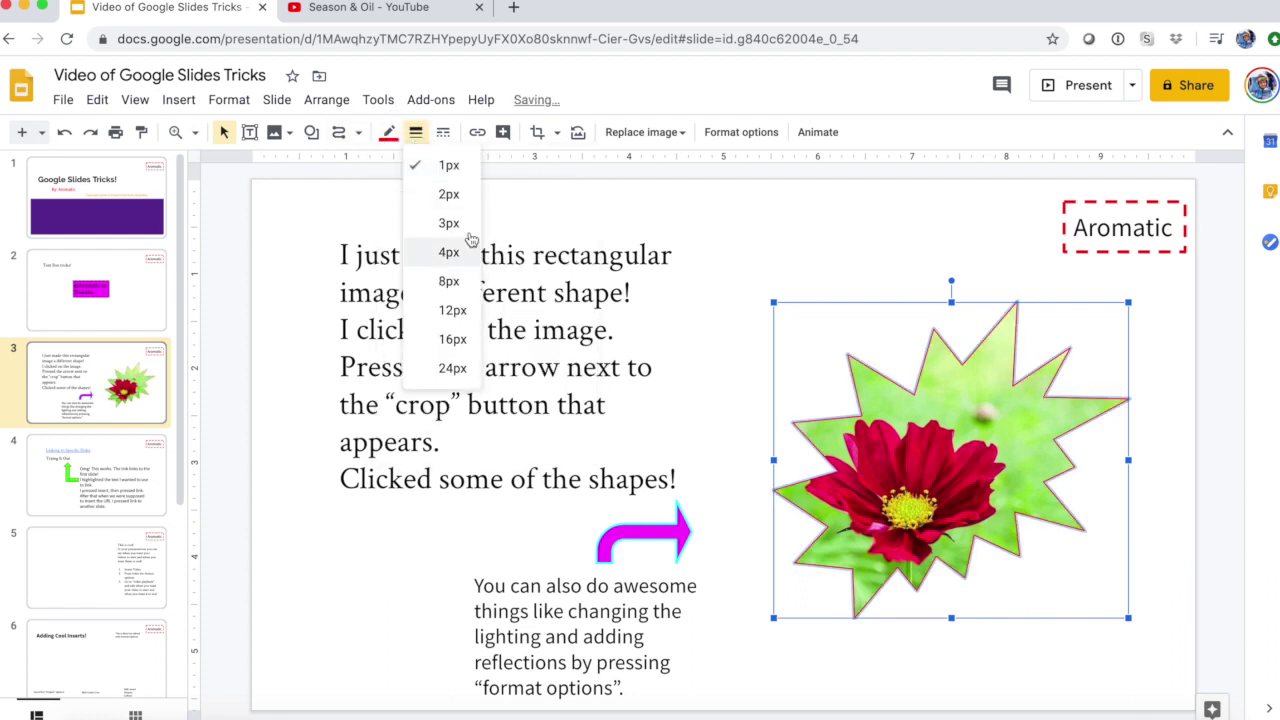
pyautogui.click(452, 196)
pyautogui.click(443, 134)
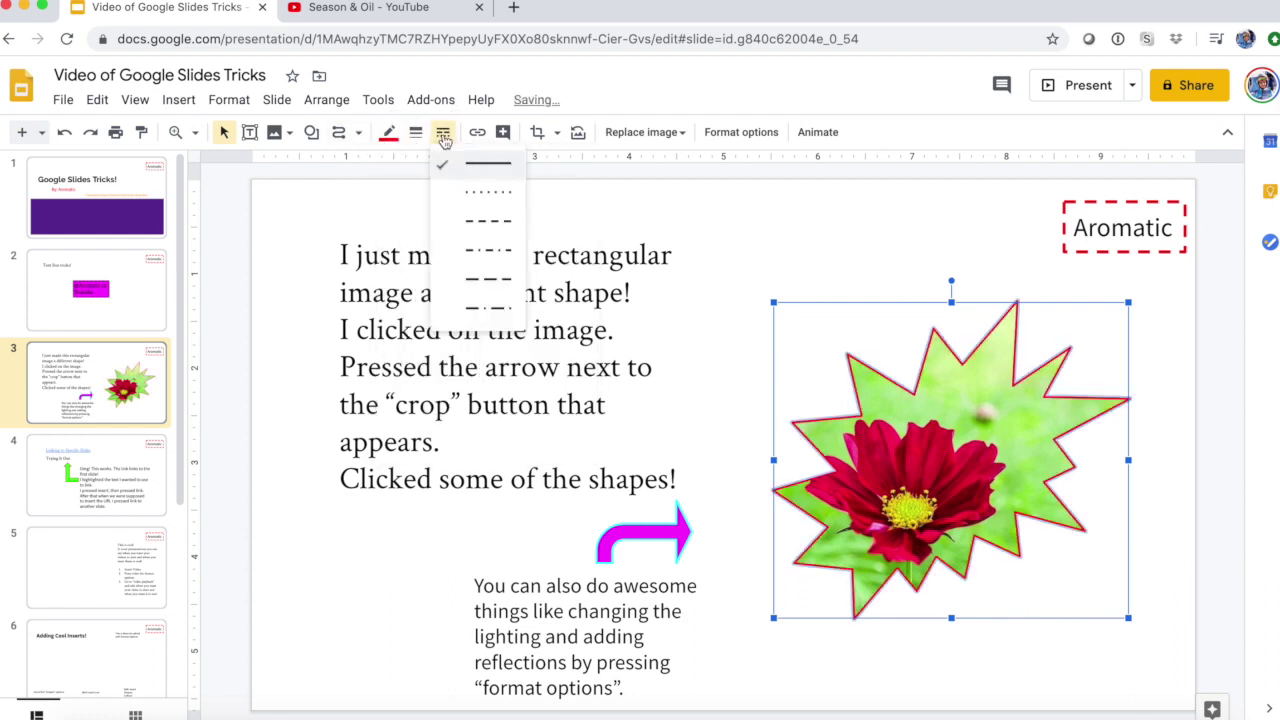
pyautogui.click(485, 202)
pyautogui.click(443, 133)
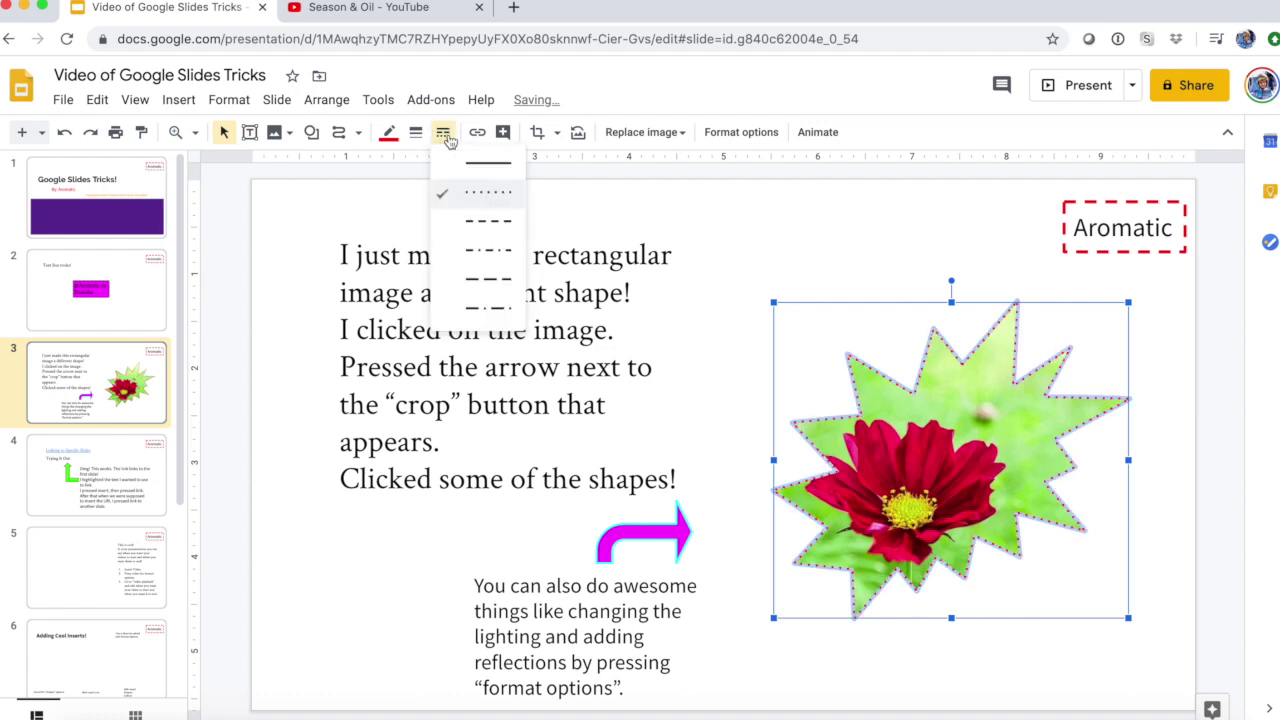
pyautogui.click(465, 190)
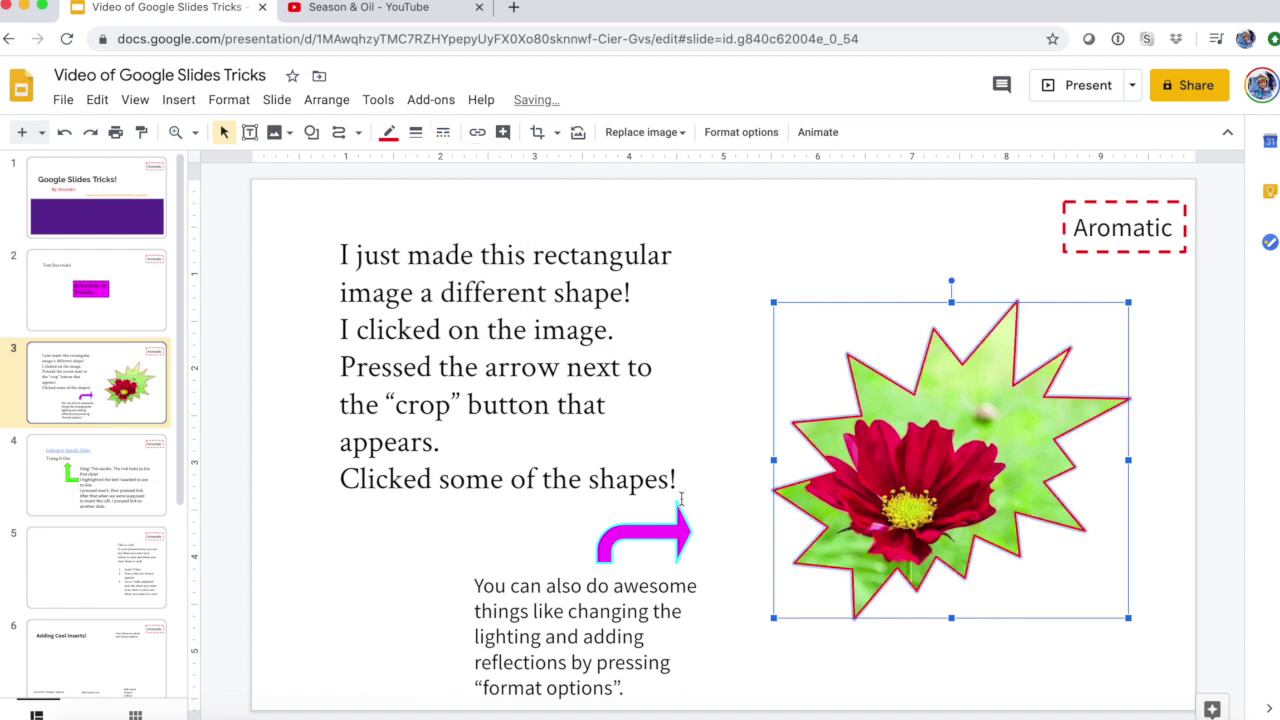
# - Highlight 'format options' in the 'You can also do awesome' text box, then reselect the starburst
pyautogui.click(680, 498)
pyautogui.click(722, 572)
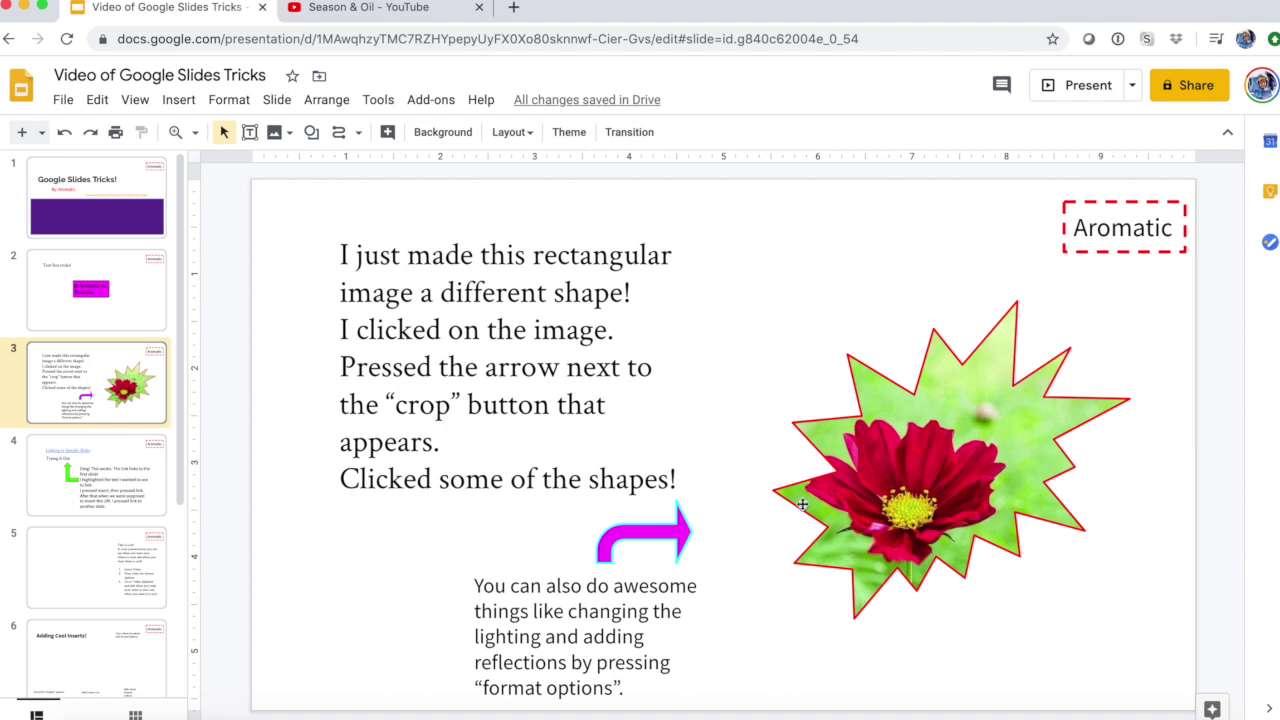
pyautogui.click(604, 686)
pyautogui.moveTo(609, 687); pyautogui.dragTo(470, 686)
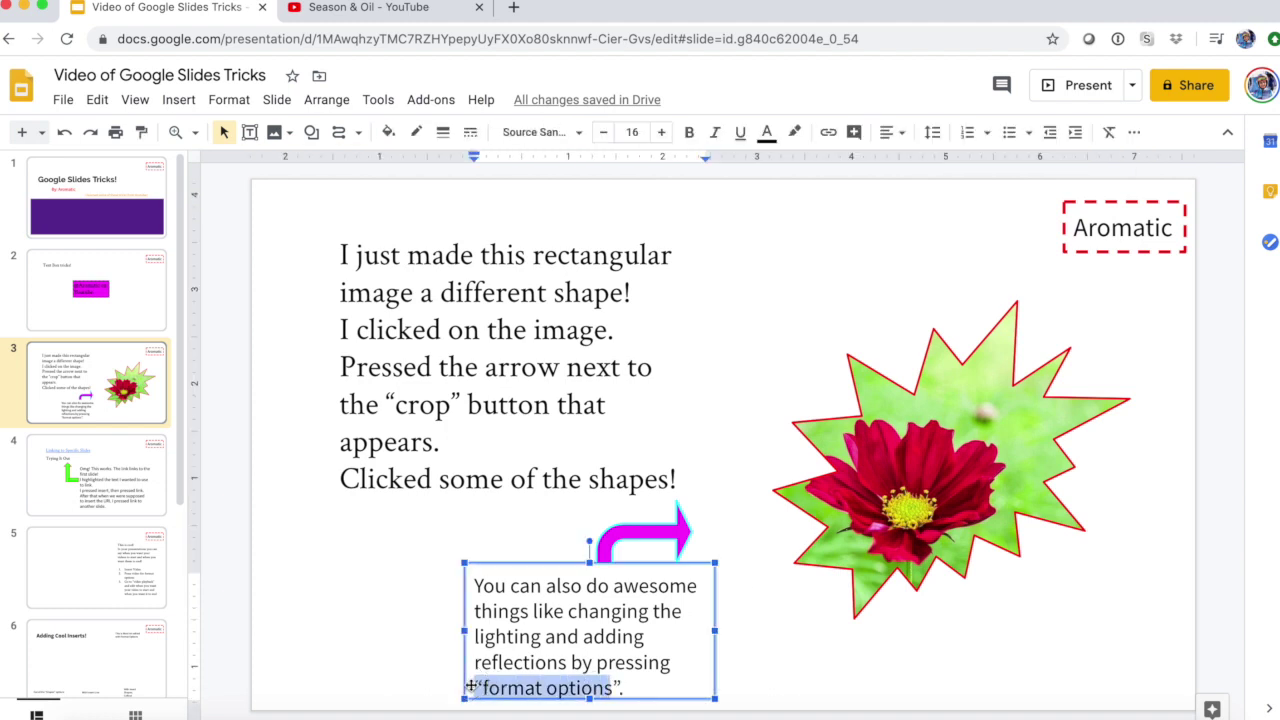
pyautogui.click(910, 476)
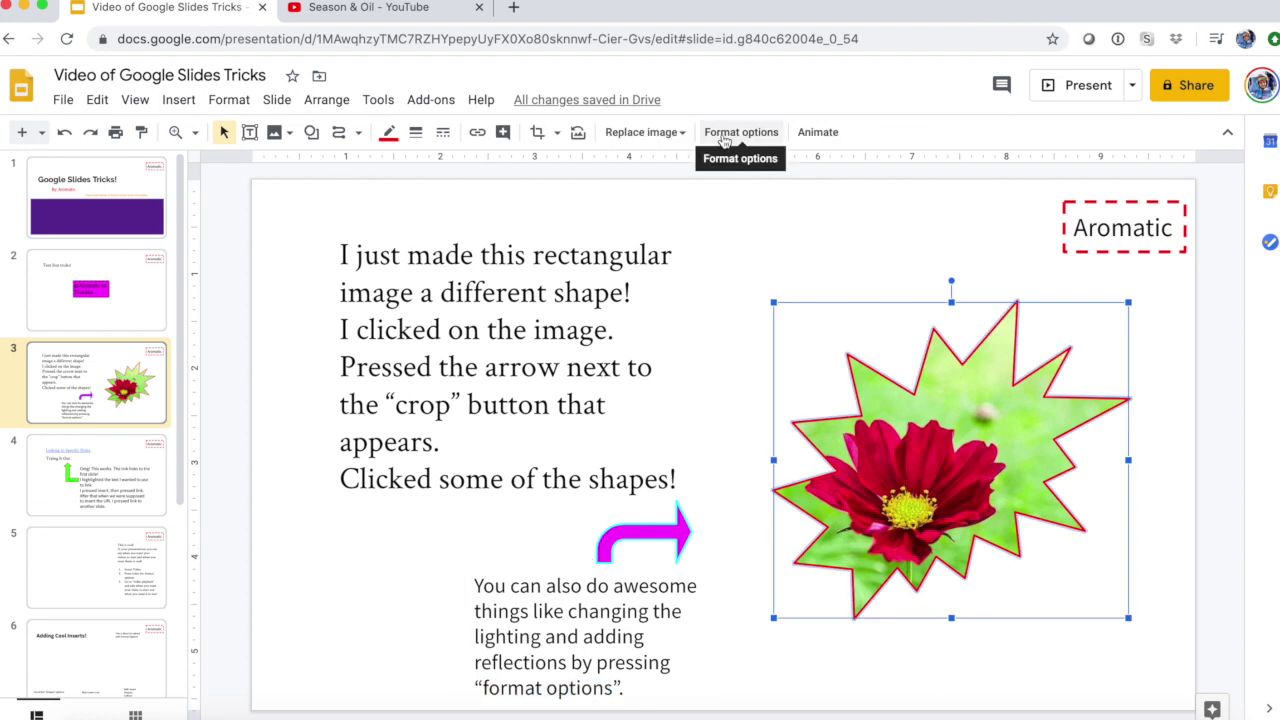
pyautogui.click(724, 136)
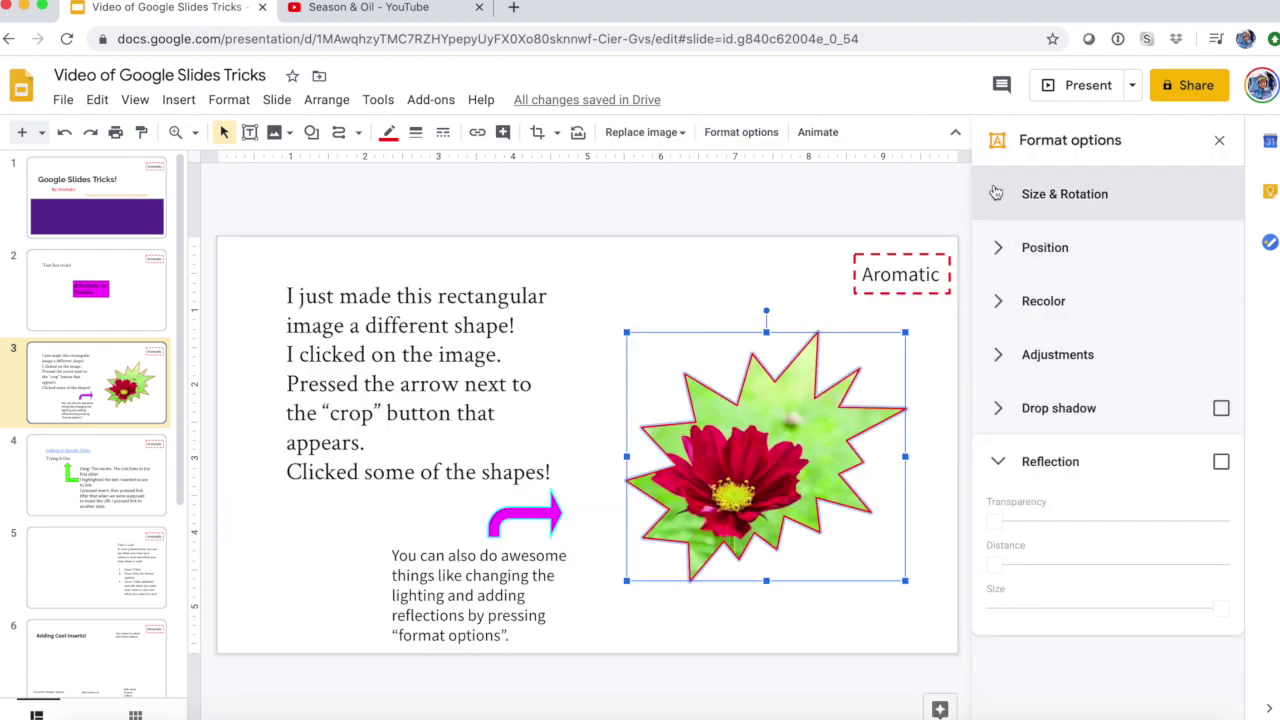
pyautogui.click(996, 193)
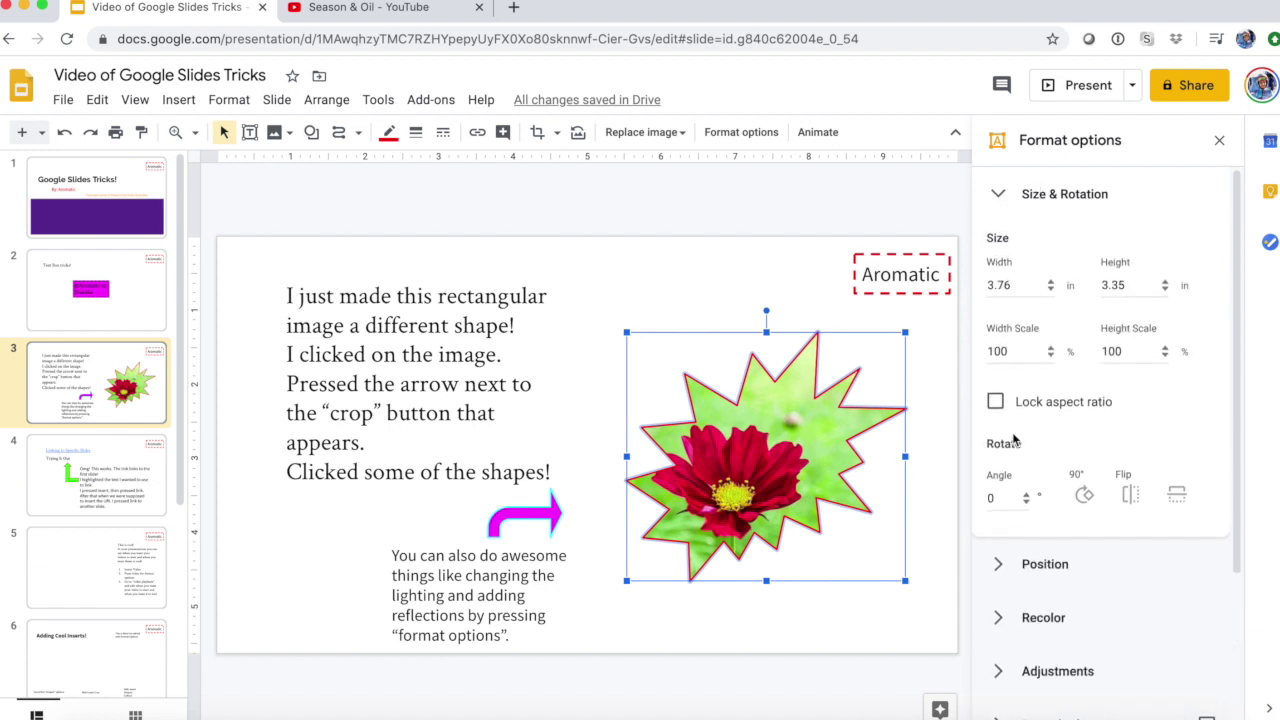
pyautogui.click(1001, 304)
pyautogui.click(1006, 349)
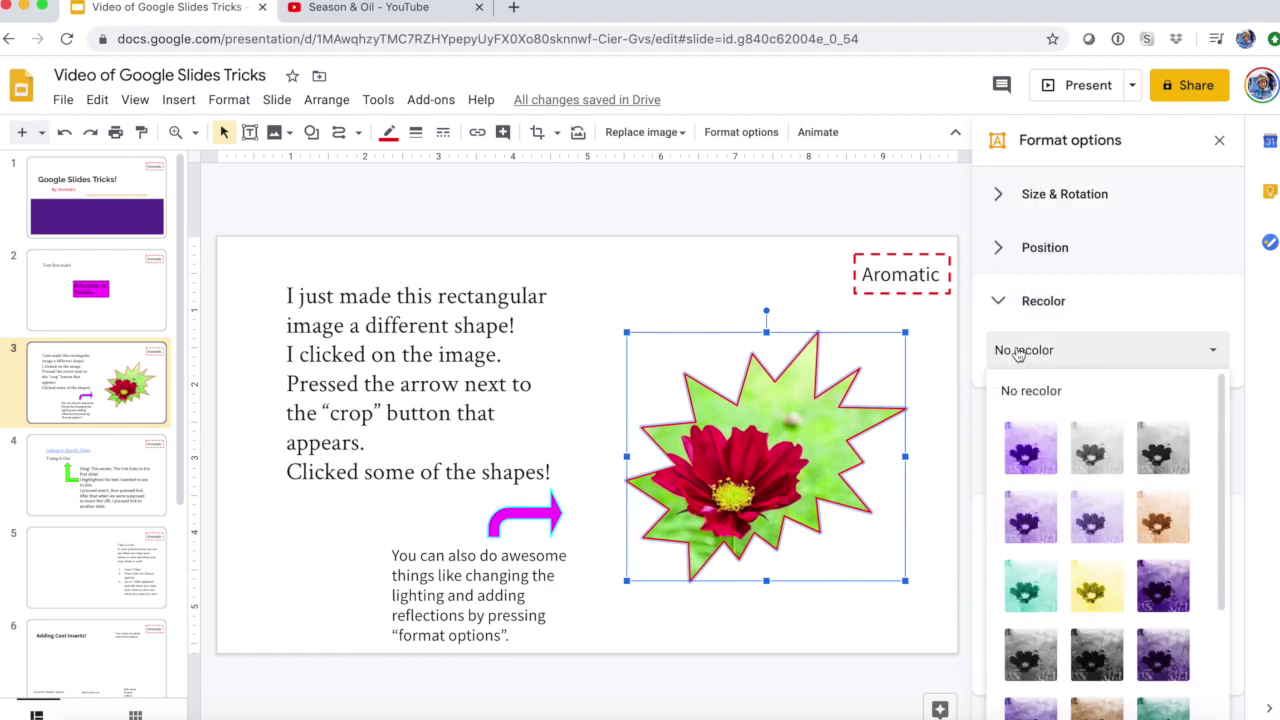
pyautogui.click(1048, 516)
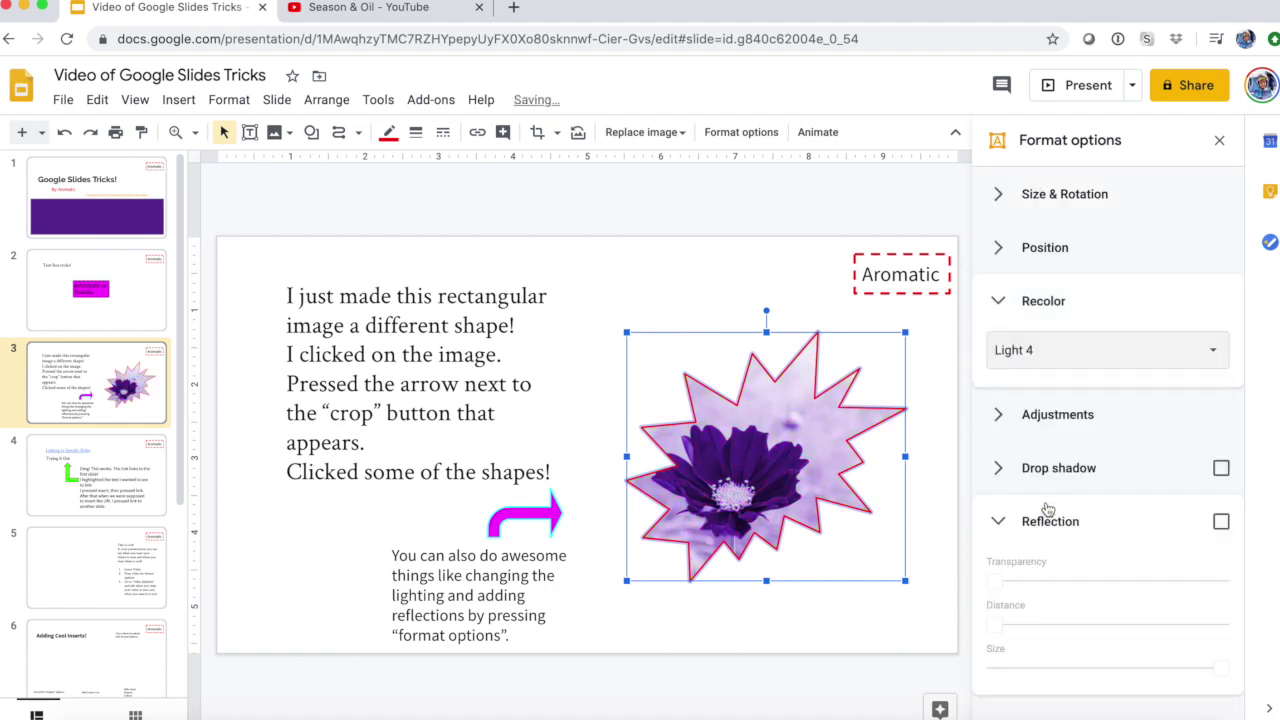
pyautogui.click(1034, 360)
pyautogui.scroll(-3, 1088, 571)
pyautogui.click(1158, 563)
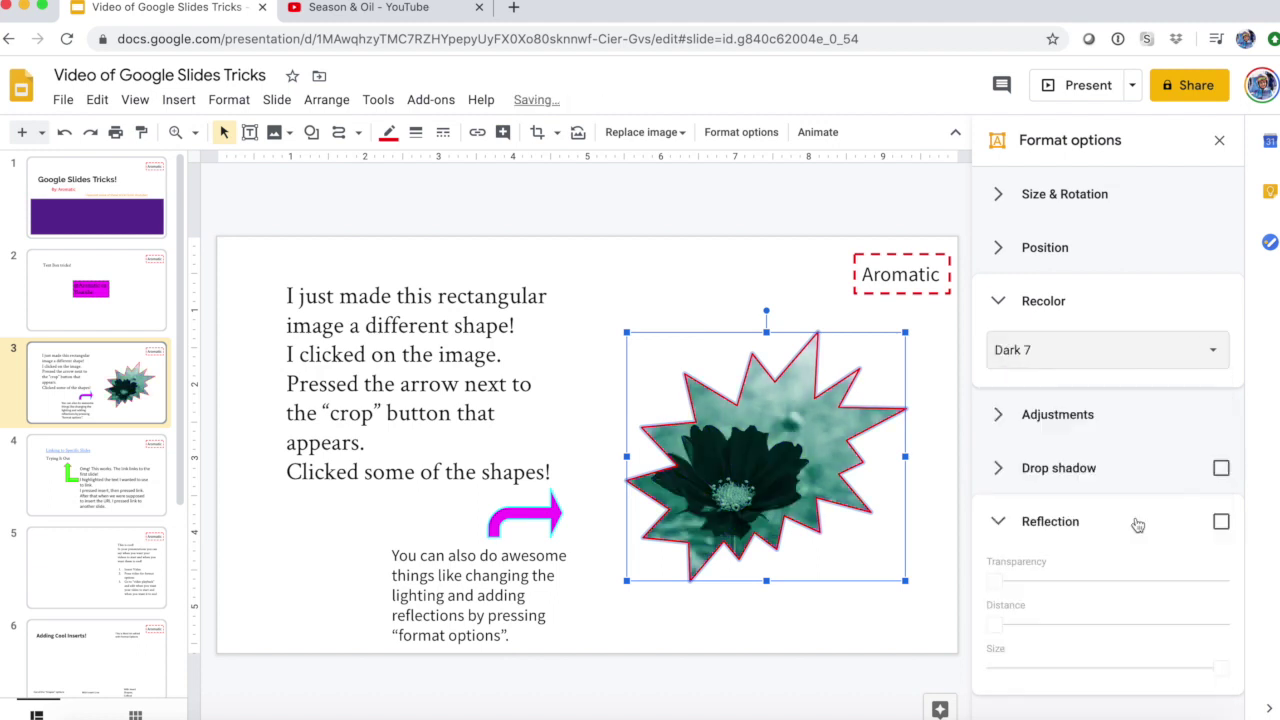
pyautogui.click(1070, 361)
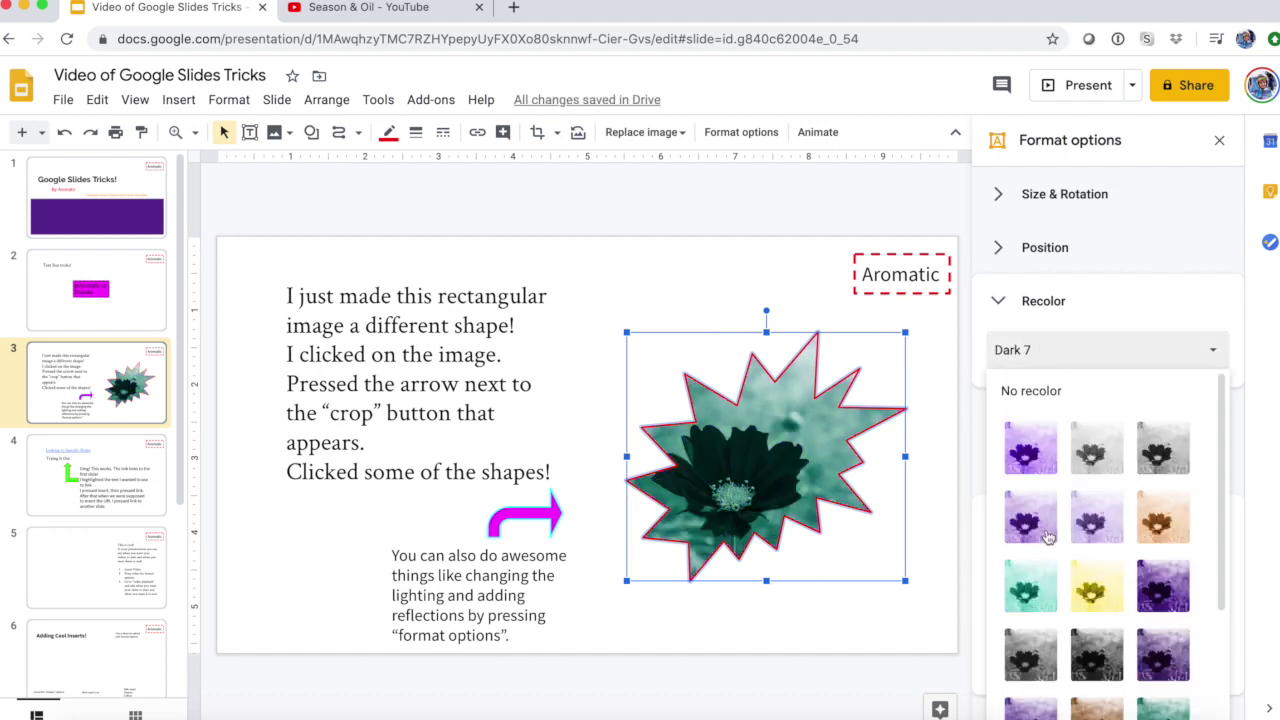
pyautogui.click(1084, 512)
pyautogui.click(1051, 362)
pyautogui.click(1048, 391)
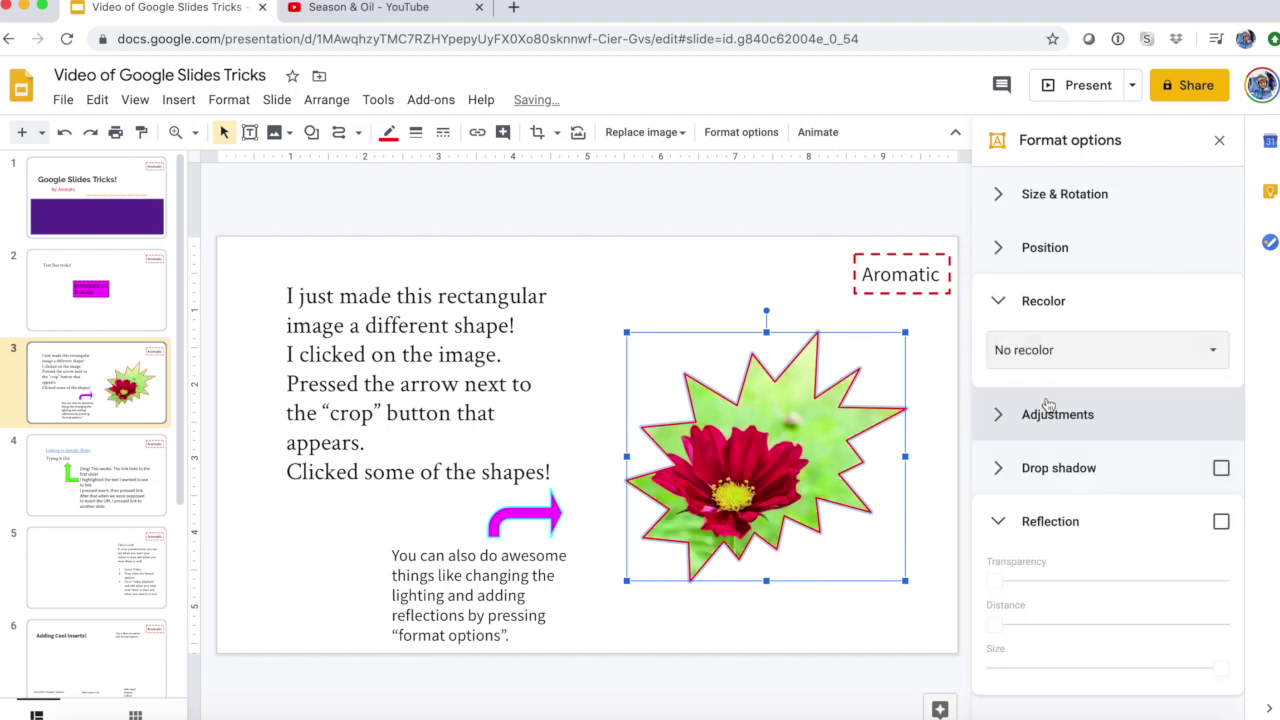
pyautogui.click(990, 312)
pyautogui.click(1221, 479)
pyautogui.click(1219, 140)
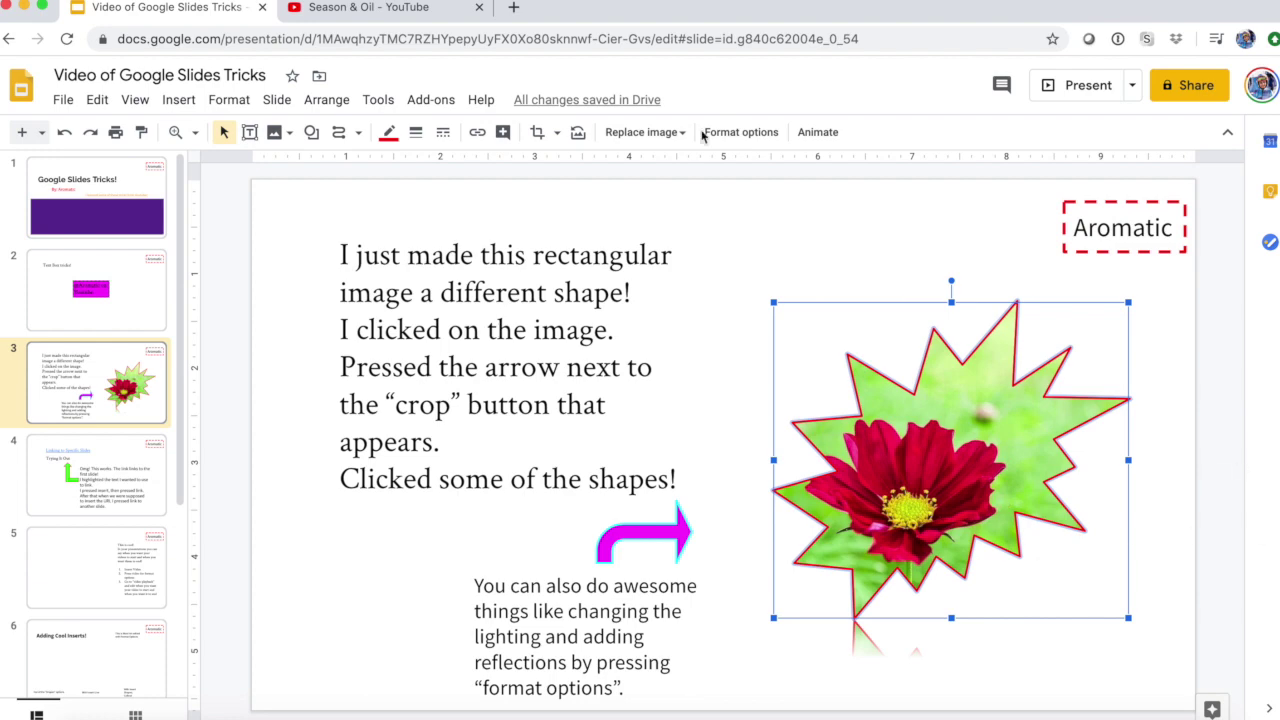
pyautogui.click(738, 133)
pyautogui.click(1221, 463)
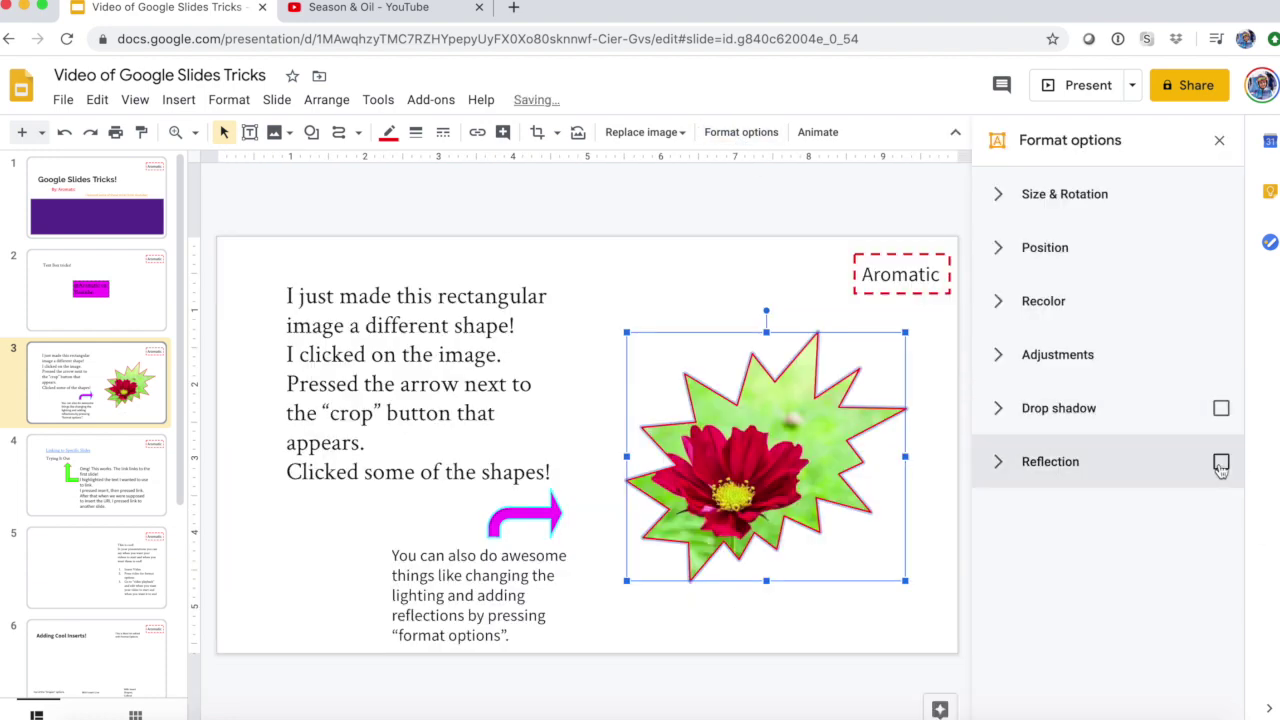
pyautogui.click(1219, 140)
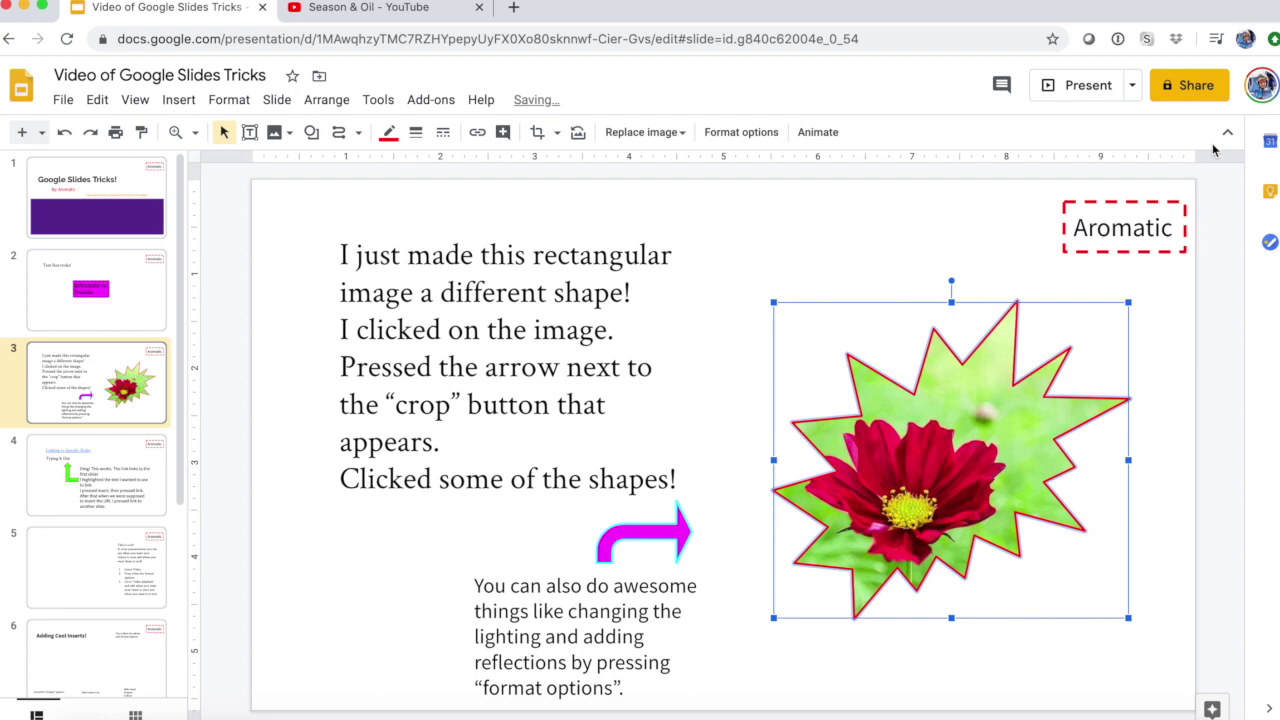
# - On slide 4, select the words 'Trying It Out'
pyautogui.click(62, 476)
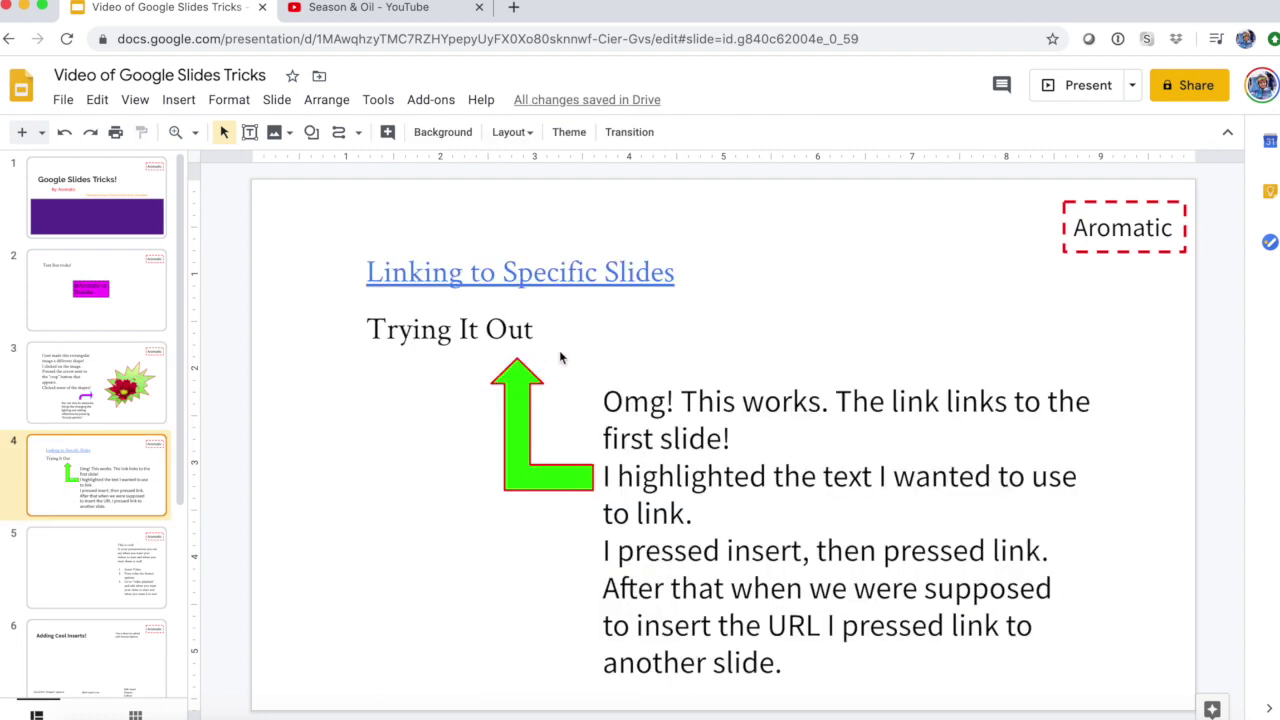
pyautogui.click(369, 329)
pyautogui.moveTo(556, 330); pyautogui.dragTo(402, 318)
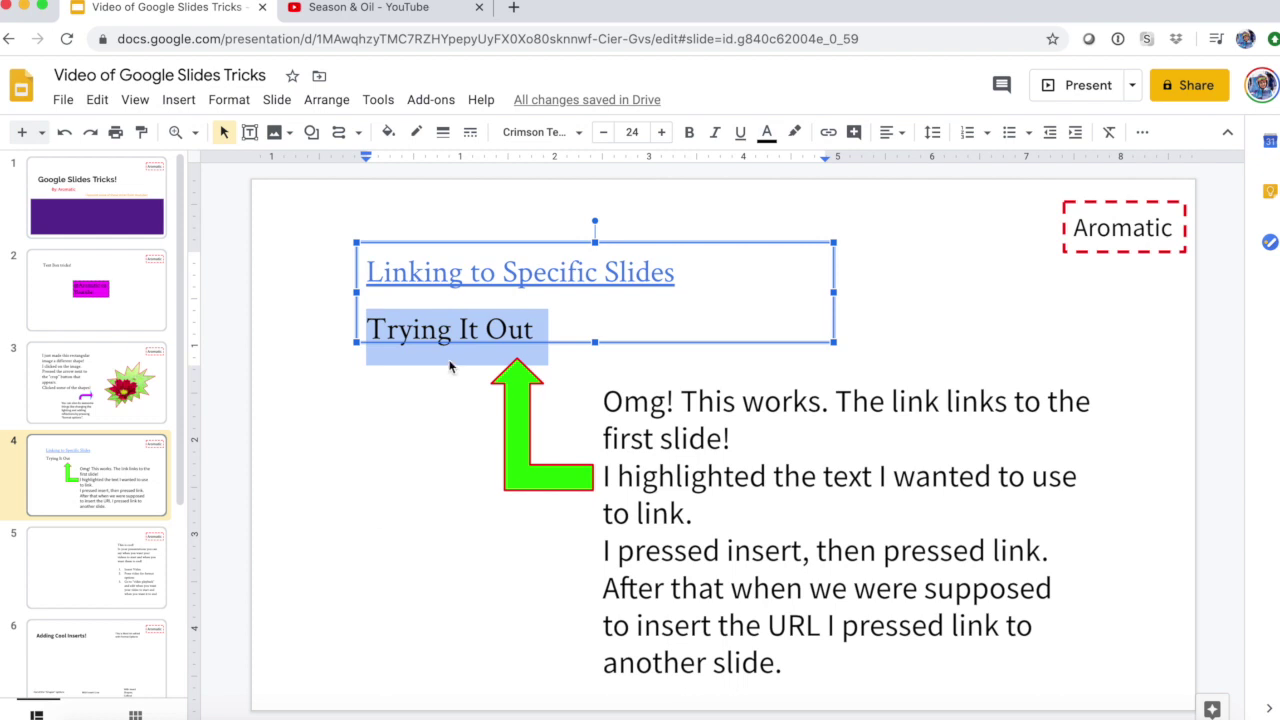
# - Link 'Trying It Out' to Slide 1 of this presentation
pyautogui.click(179, 100)
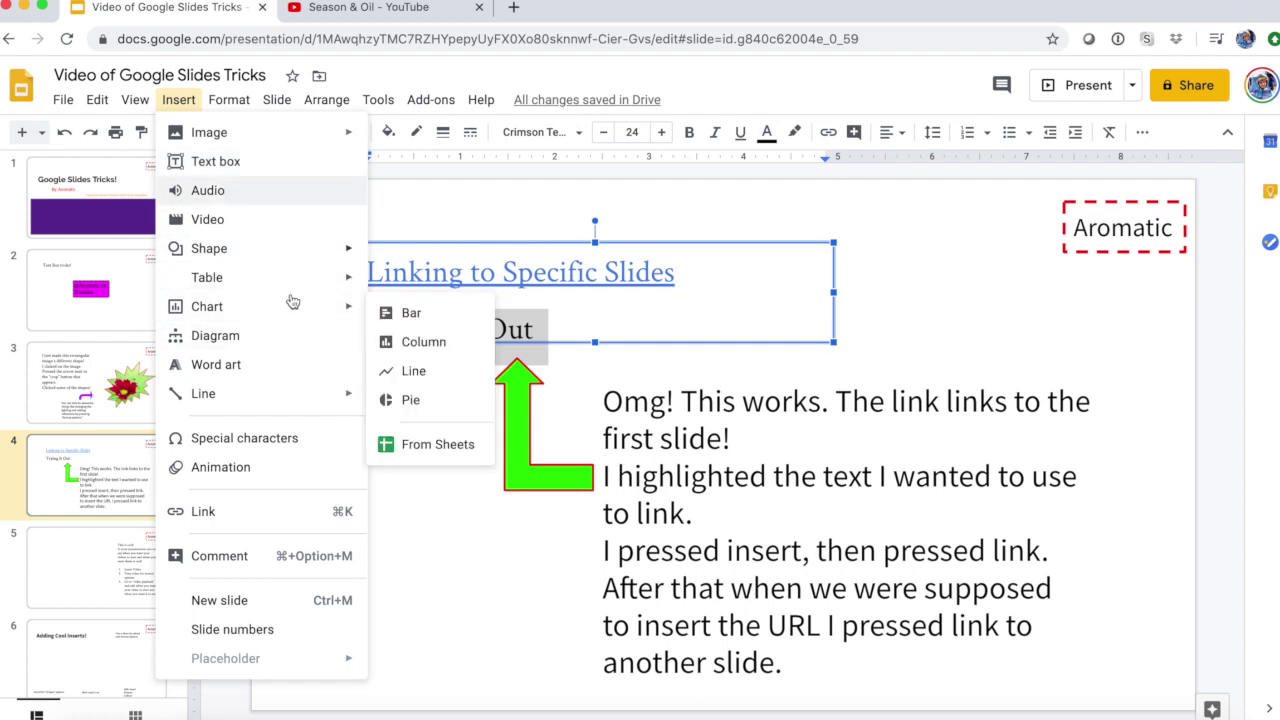
pyautogui.click(261, 511)
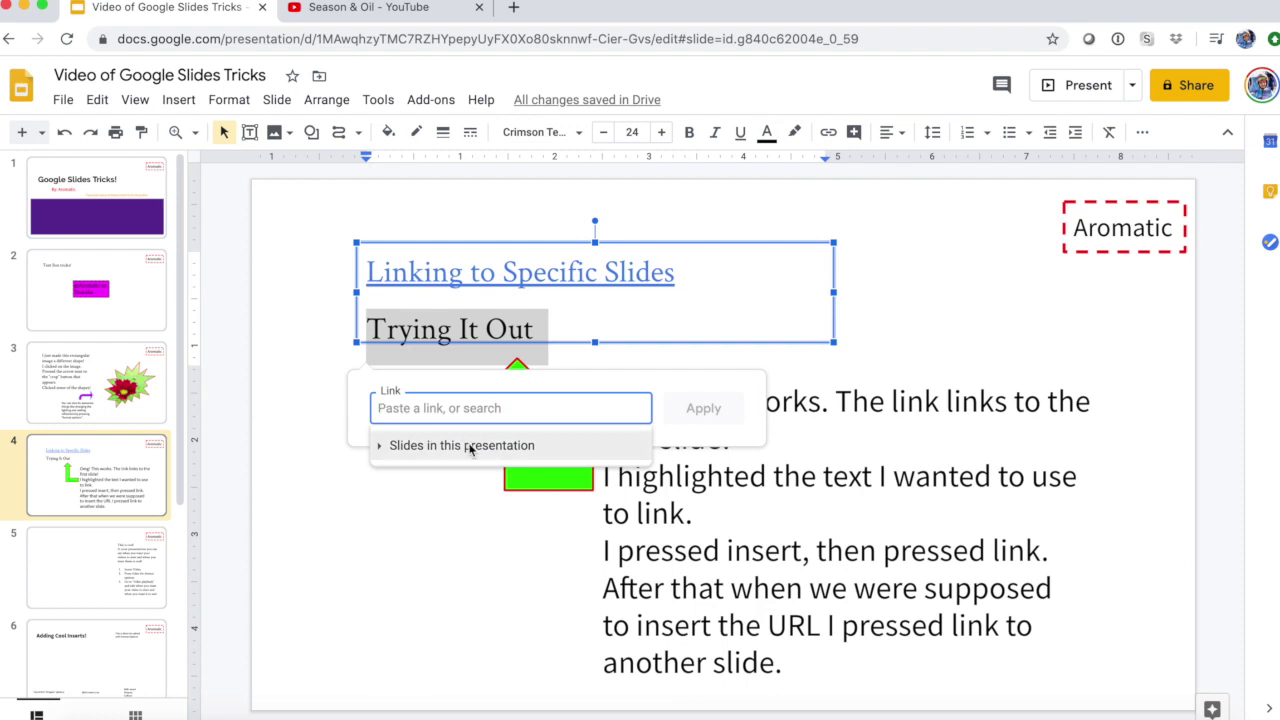
pyautogui.write('asdfasdf')
pyautogui.press('BackSpace')
pyautogui.press('BackSpace')
pyautogui.press('BackSpace')
pyautogui.press('BackSpace')
pyautogui.press('BackSpace')
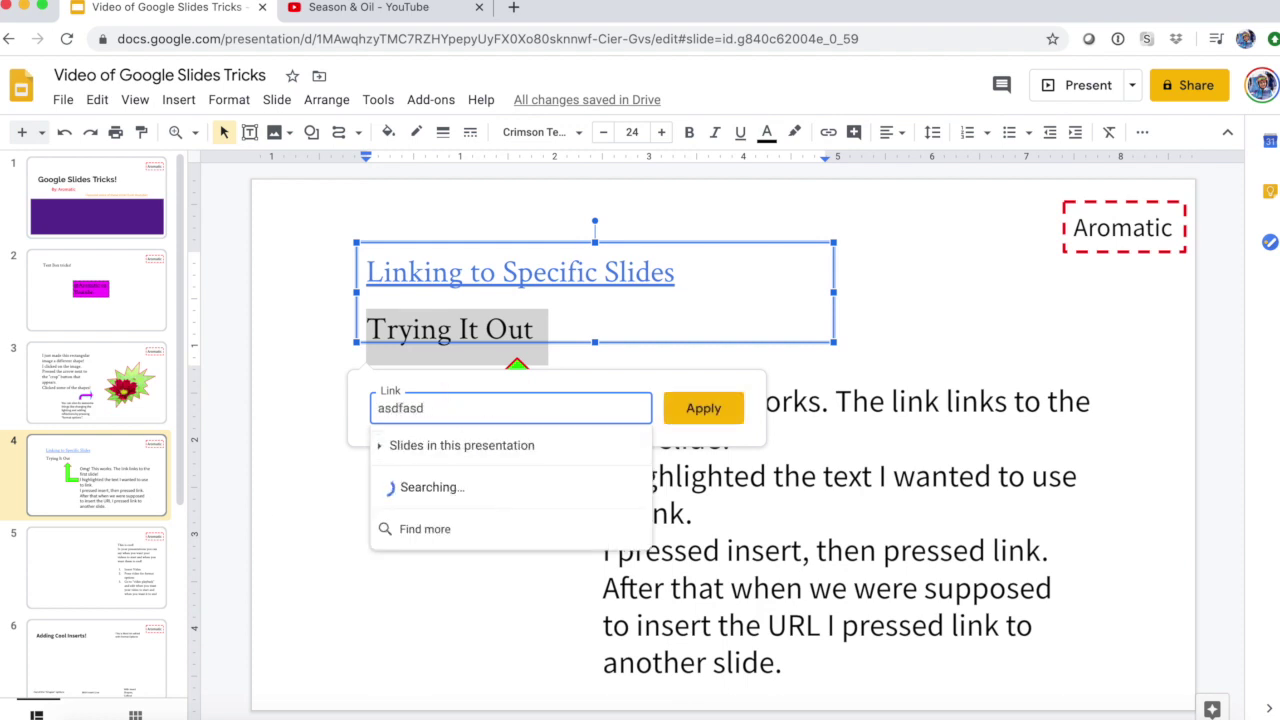
pyautogui.press('BackSpace')
pyautogui.press('BackSpace')
pyautogui.press('BackSpace')
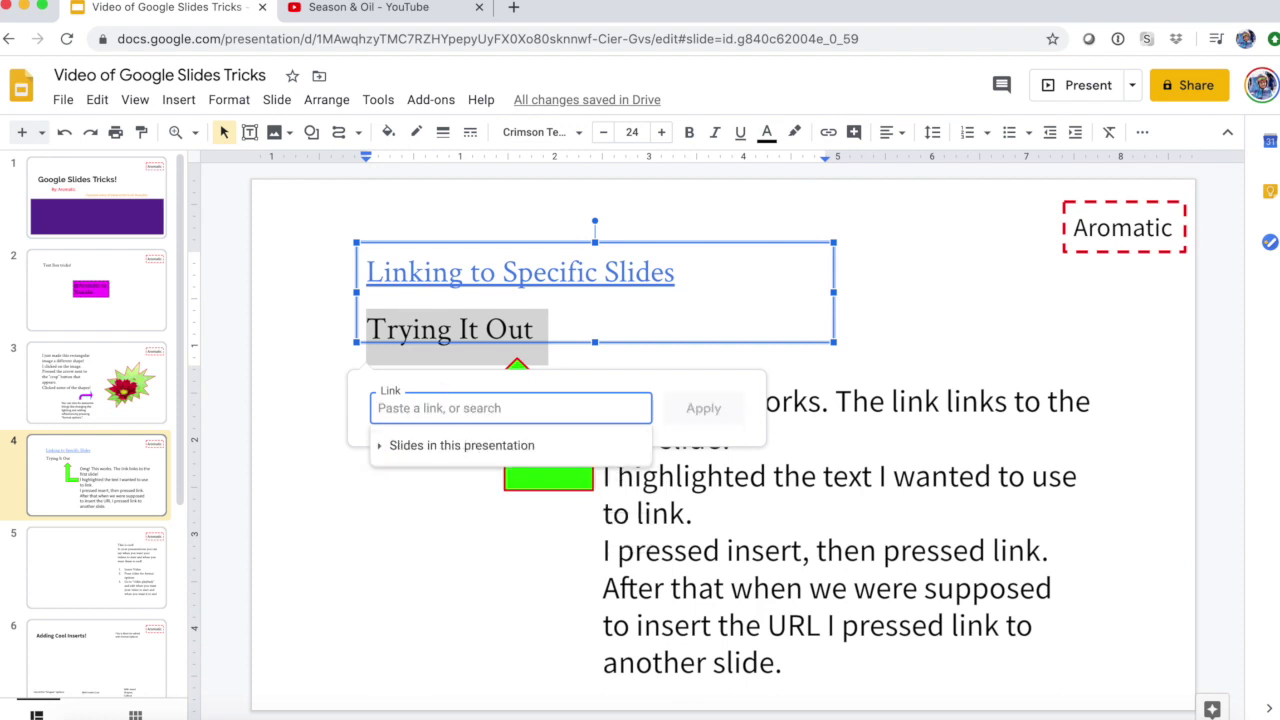
pyautogui.click(387, 449)
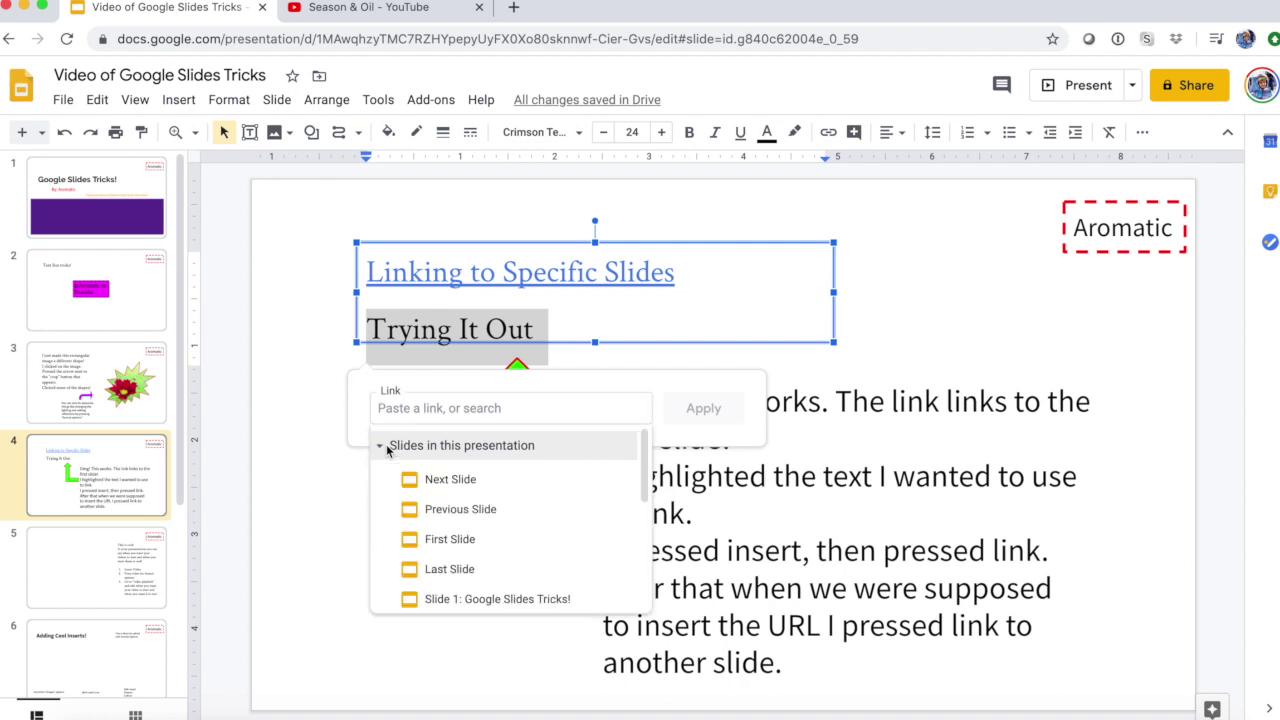
pyautogui.scroll(-5, 448, 598)
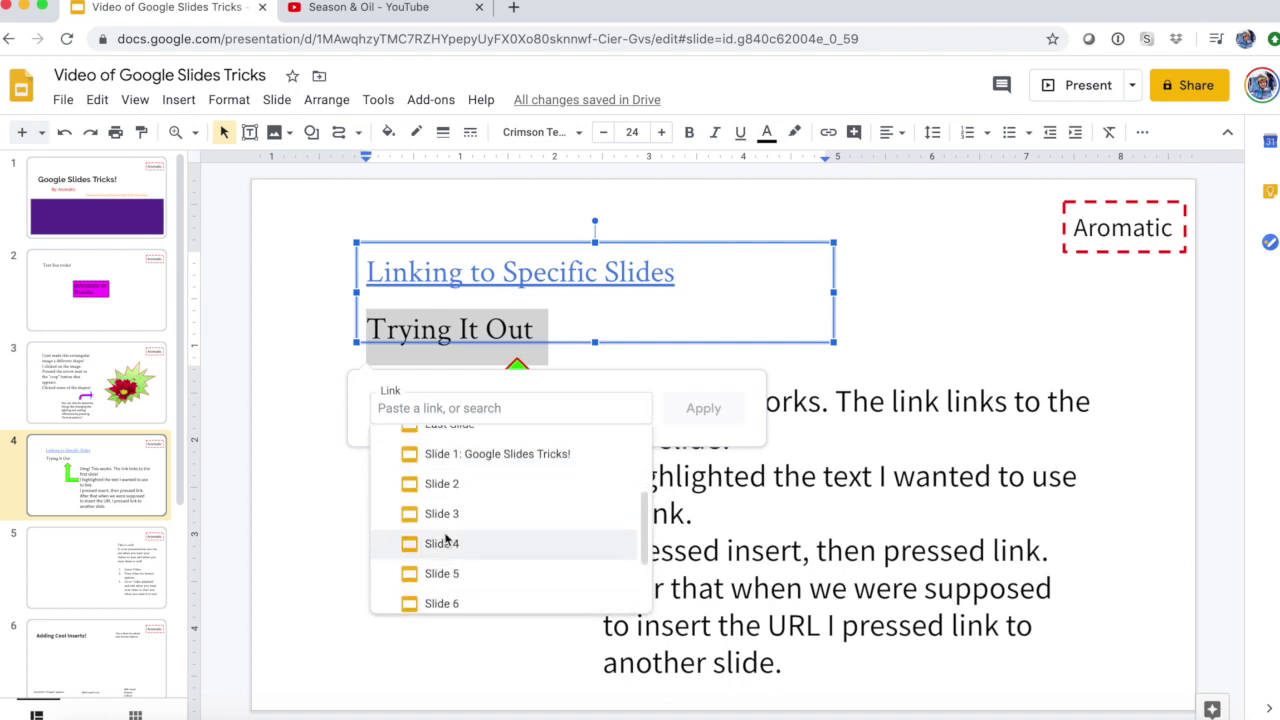
pyautogui.scroll(5, 446, 536)
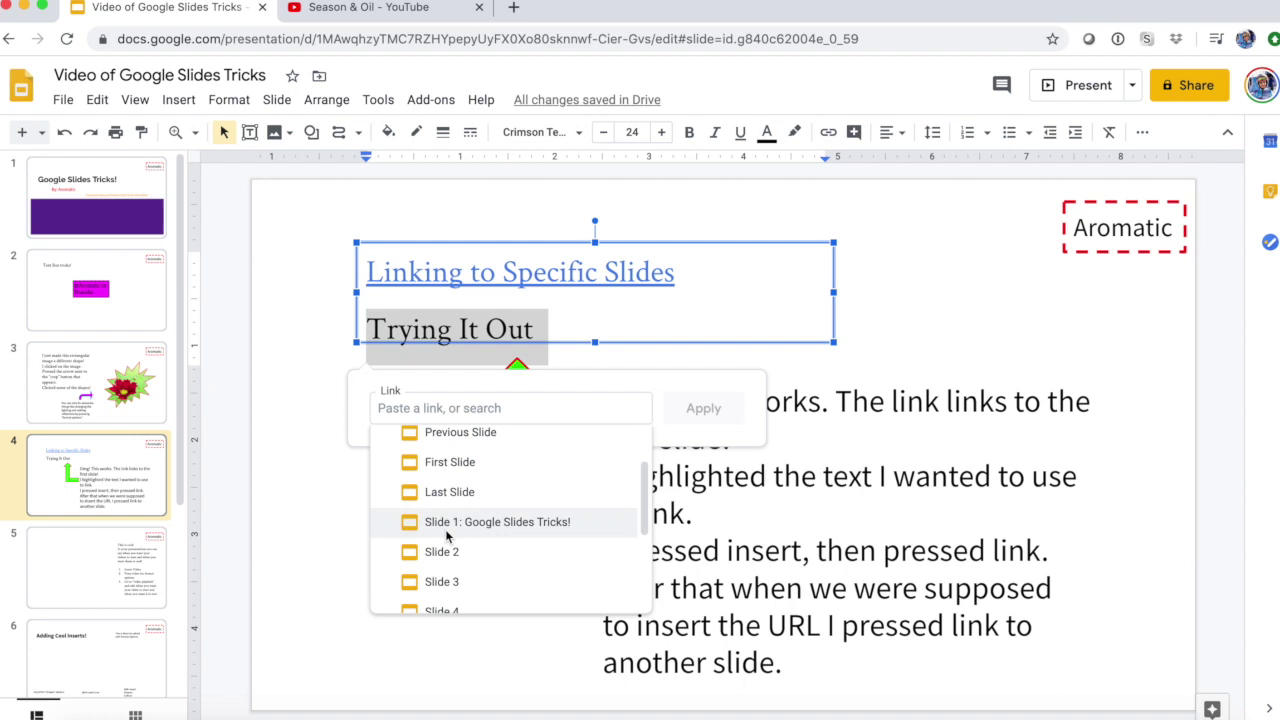
pyautogui.click(445, 529)
pyautogui.click(673, 410)
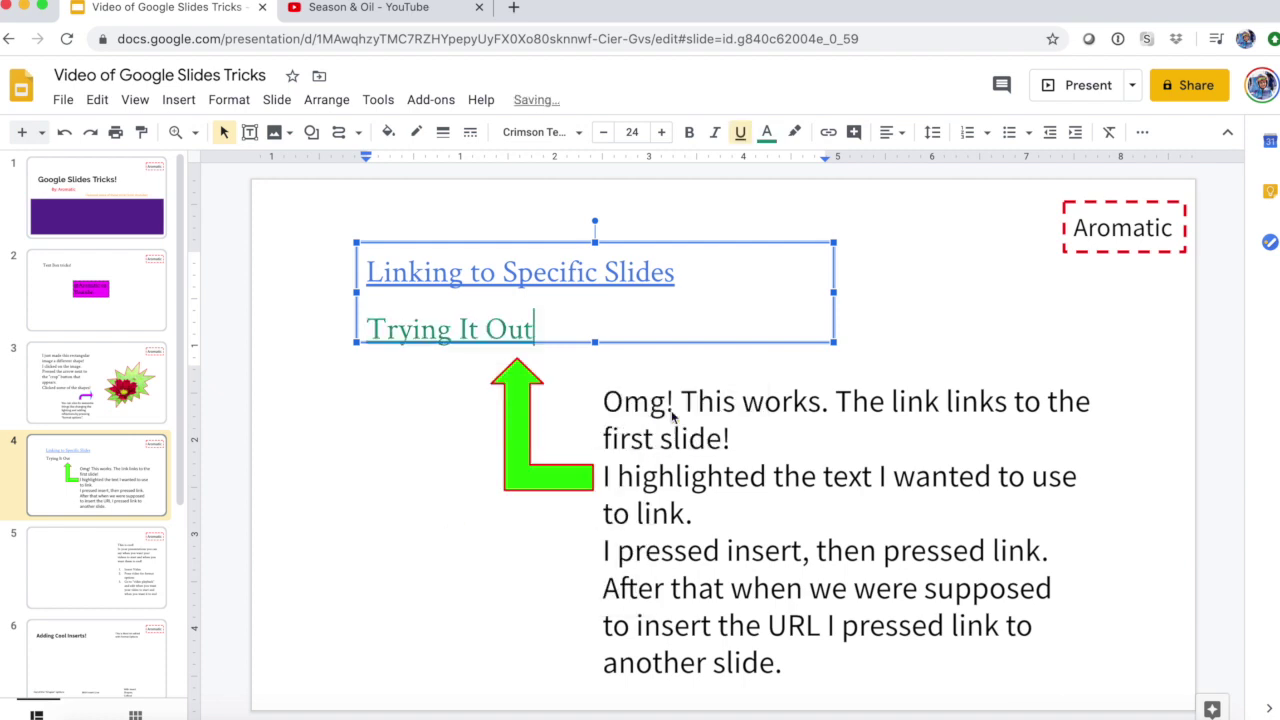
# - Follow the new link to slide 1, return to slide 4, then advance to slide 5
pyautogui.click(407, 536)
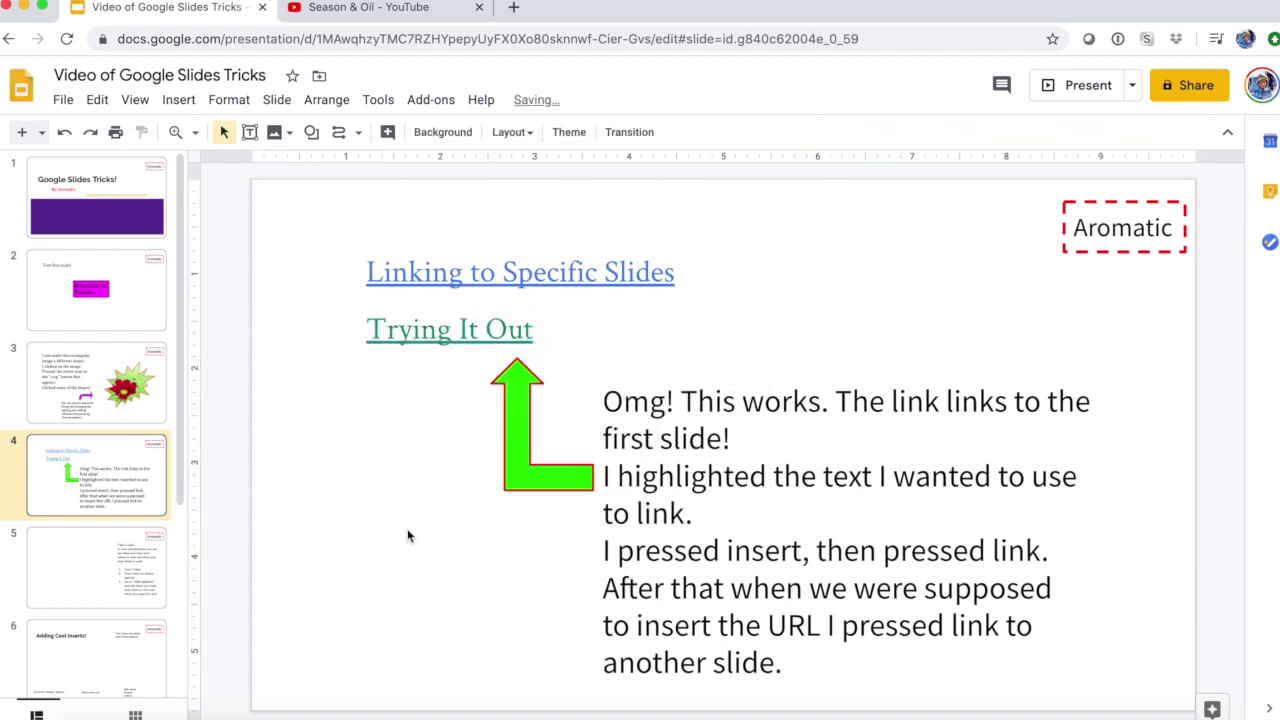
pyautogui.click(418, 335)
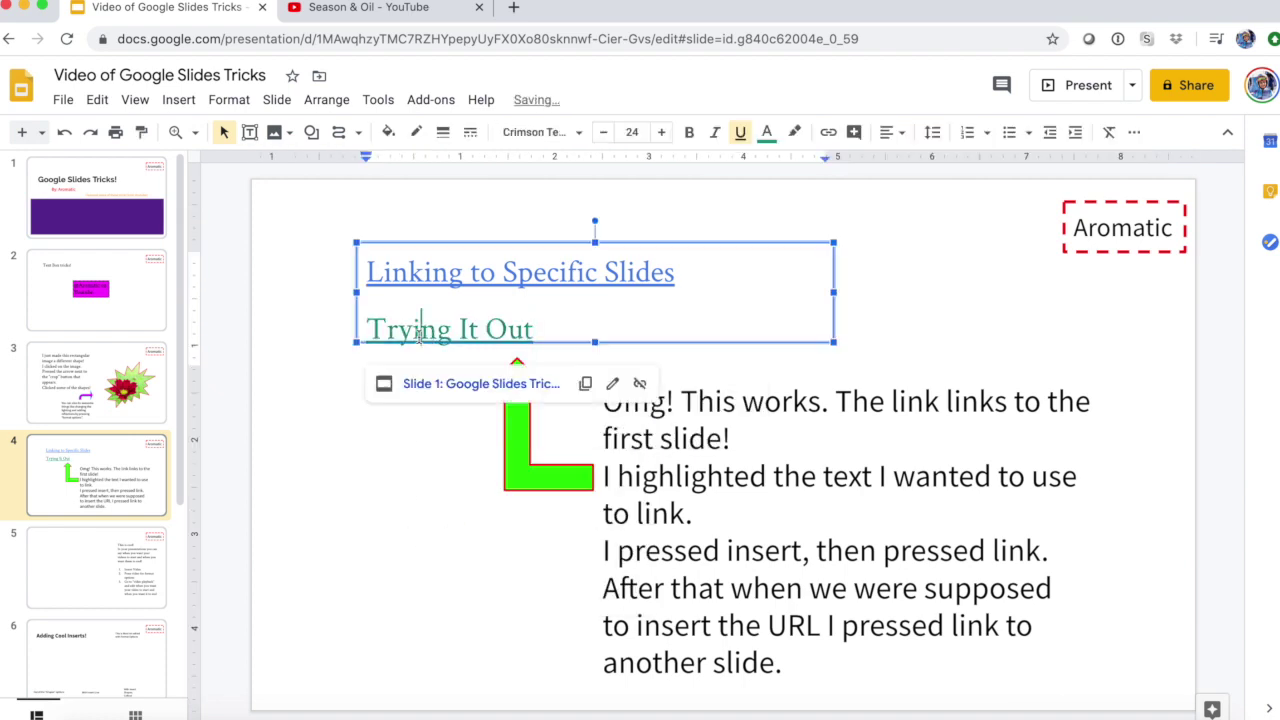
pyautogui.click(445, 385)
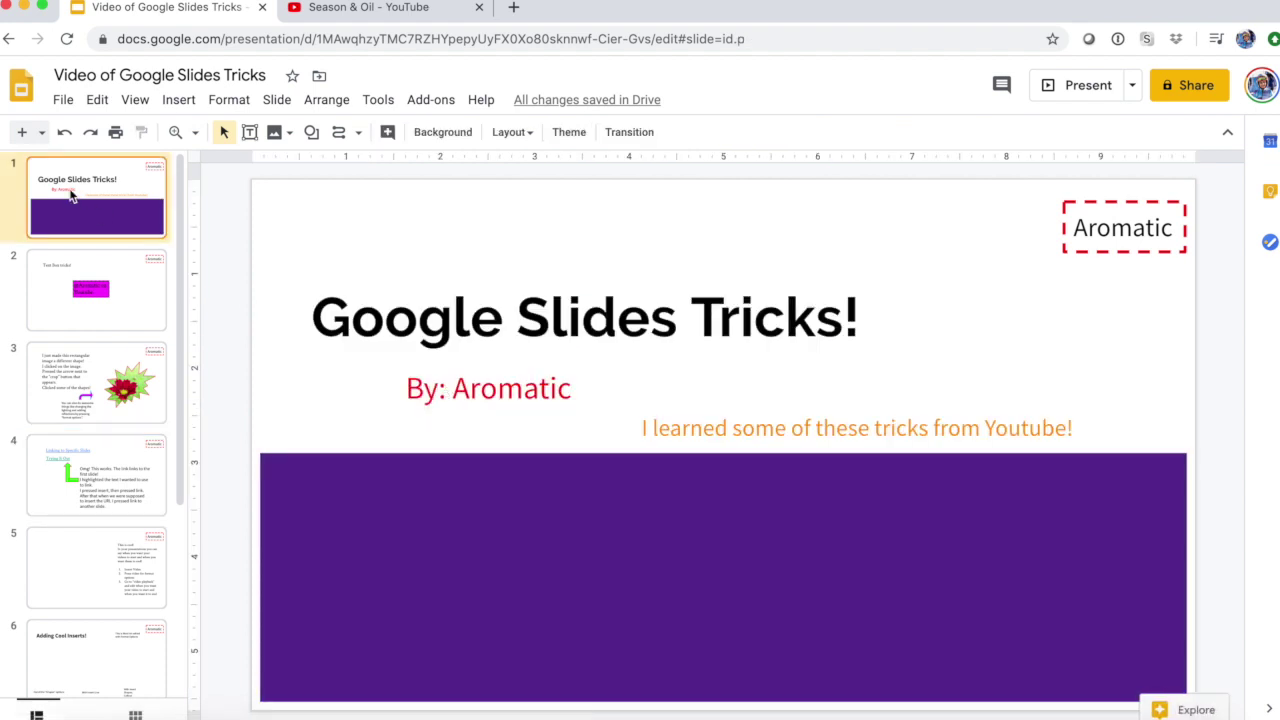
pyautogui.click(88, 490)
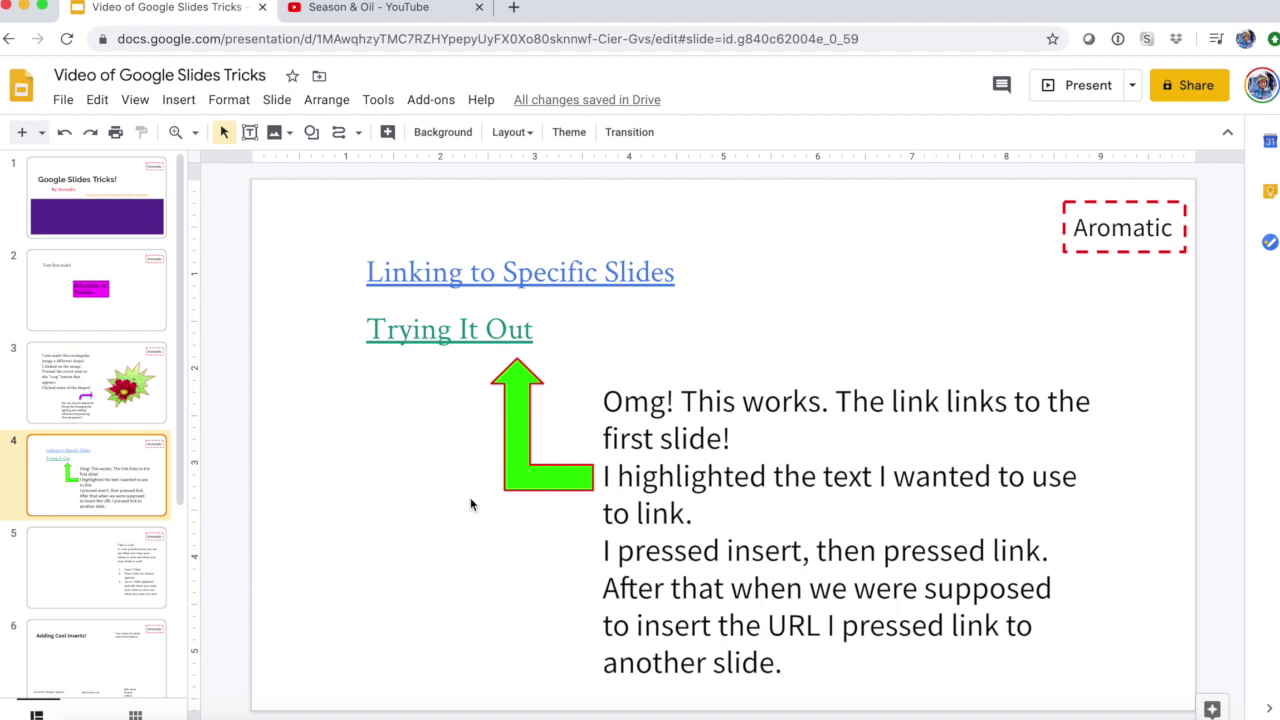
pyautogui.press('Down')
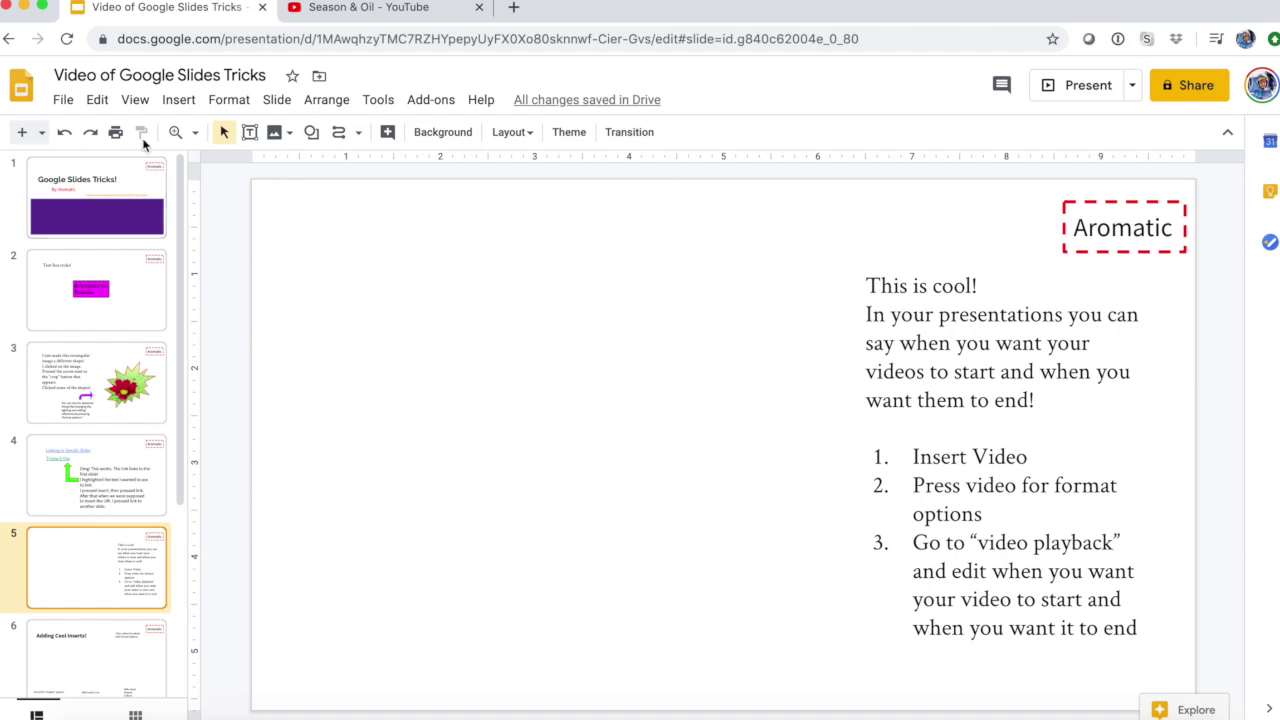
# - Open the Insert video dialog and look at its YouTube search and By URL options
pyautogui.click(170, 106)
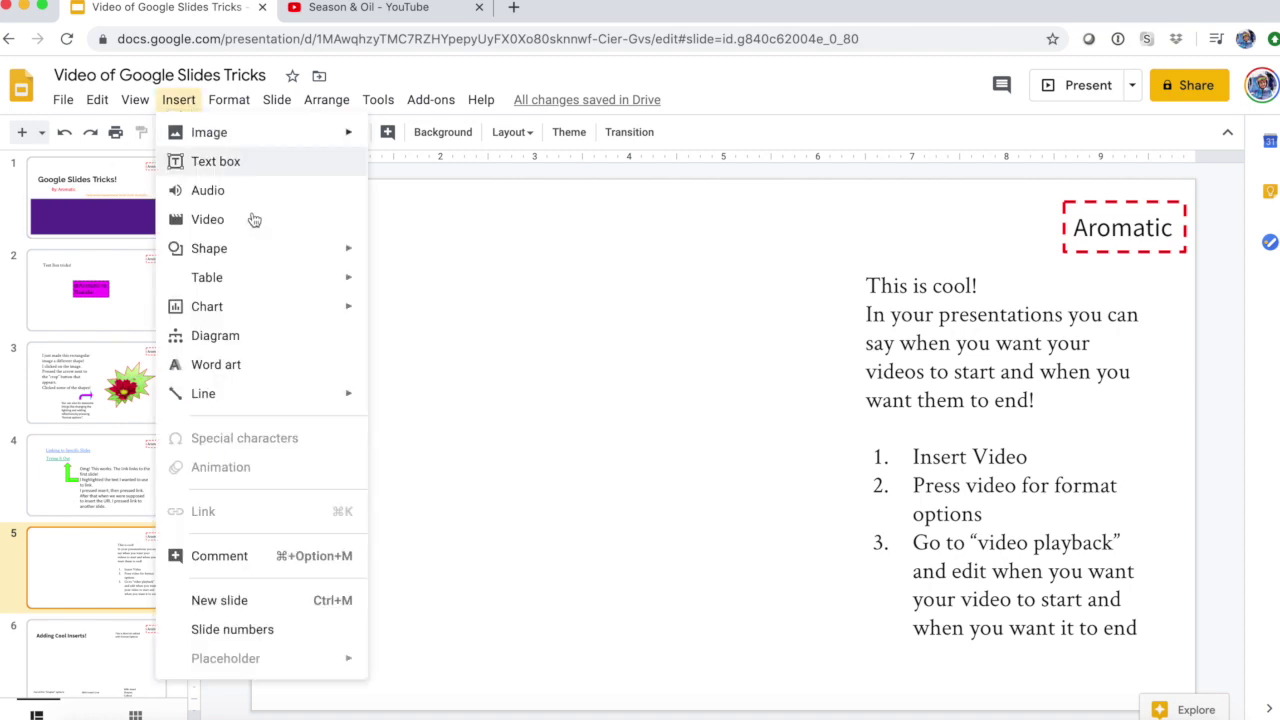
pyautogui.click(250, 222)
pyautogui.click(222, 192)
pyautogui.write('asd')
pyautogui.click(295, 195)
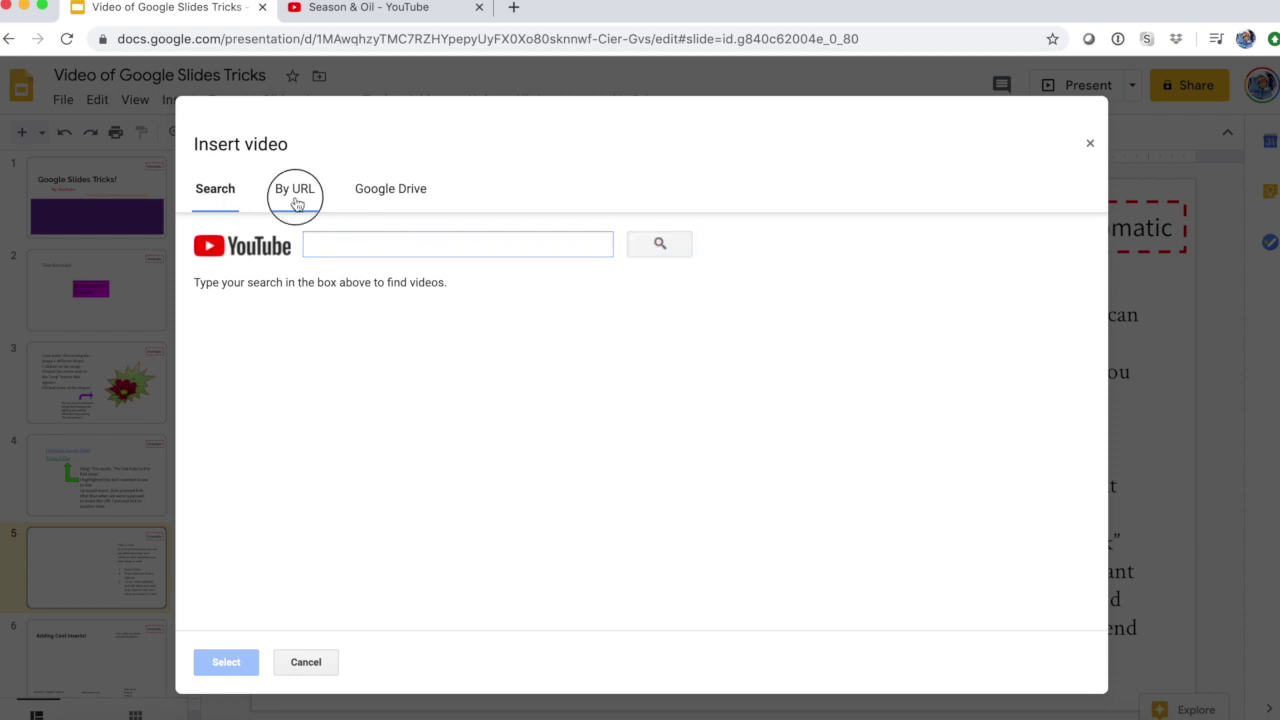
# - Check Google Drive, return to By URL, and select the Season & Oil video's address
pyautogui.click(402, 196)
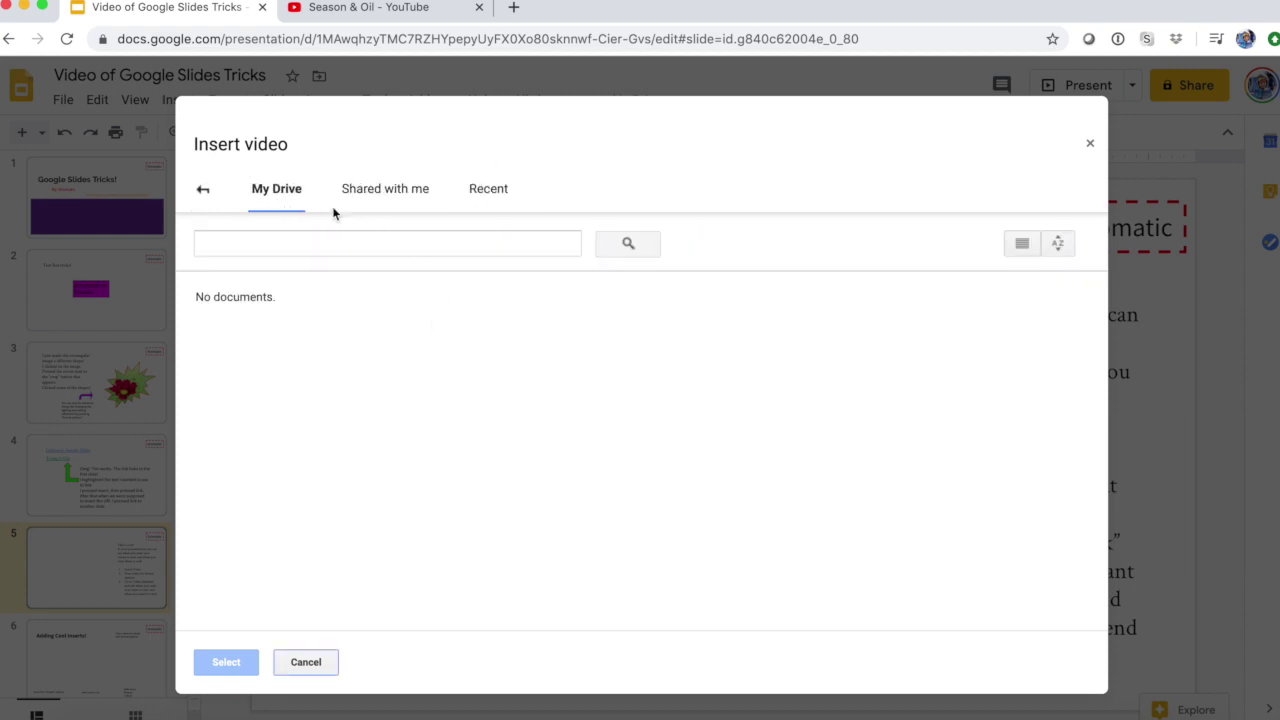
pyautogui.click(203, 189)
pyautogui.click(277, 200)
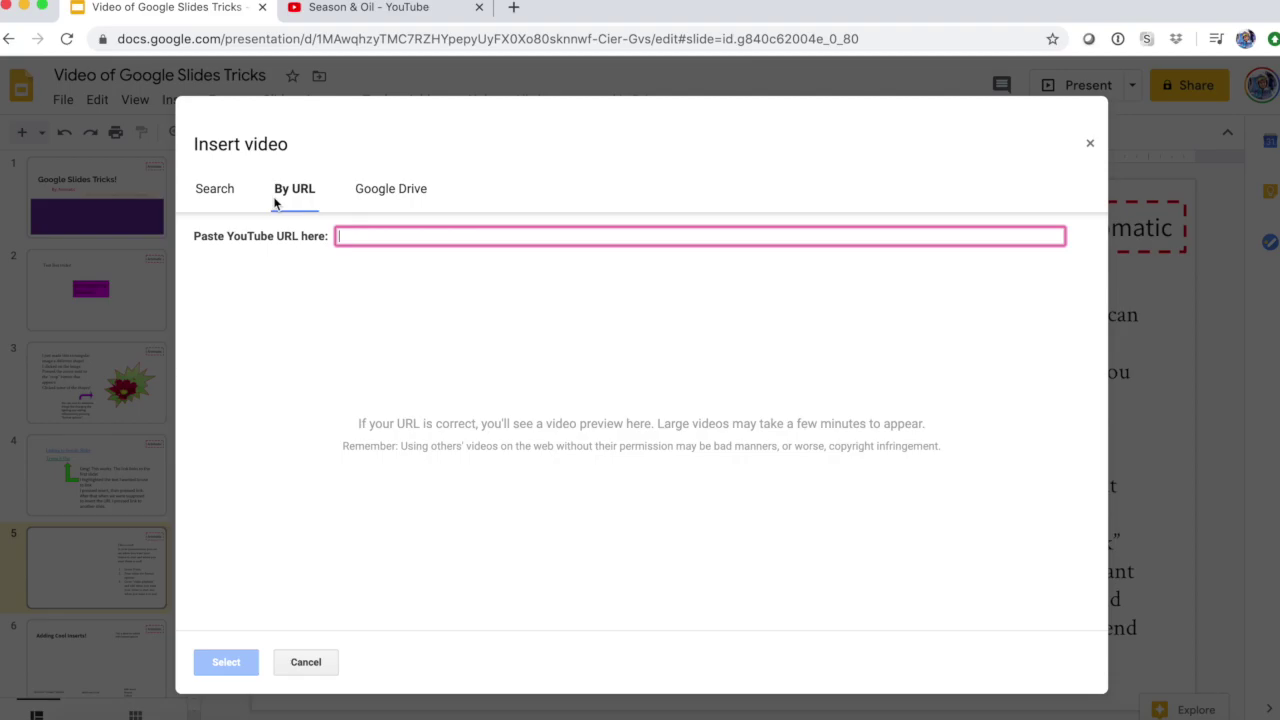
pyautogui.click(414, 8)
pyautogui.click(416, 41)
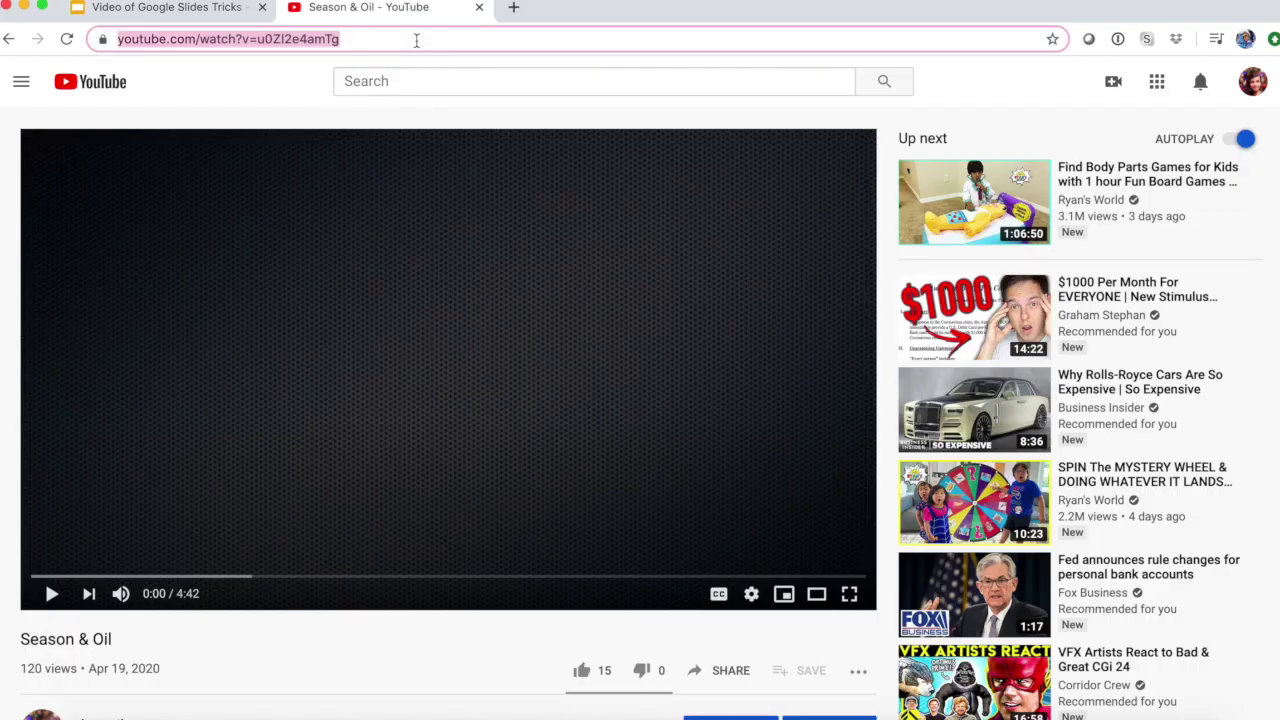
# - Paste the Season & Oil video address into the By URL field back in Slides
pyautogui.click(230, 8)
pyautogui.write('https://www.youtube.com/watch?v=u0Zl2e4amTg')
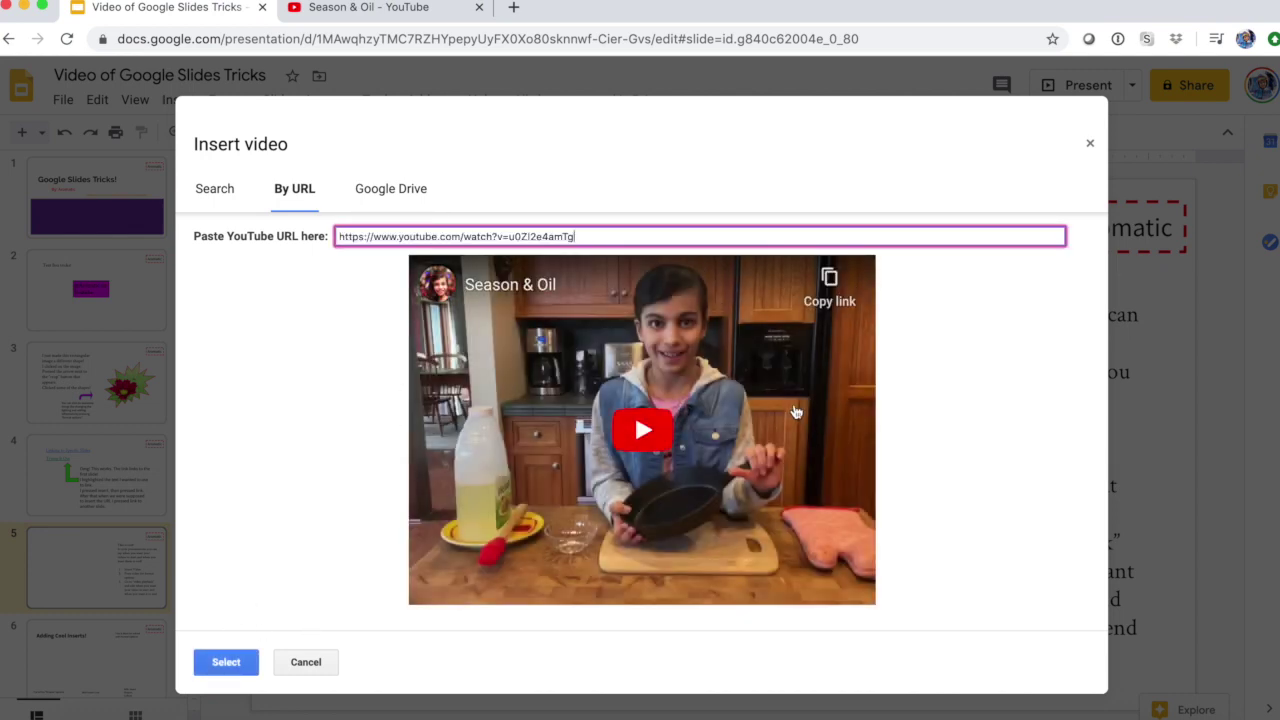
# - Insert the Season & Oil video, move it left of the slide text and enlarge it
pyautogui.click(232, 661)
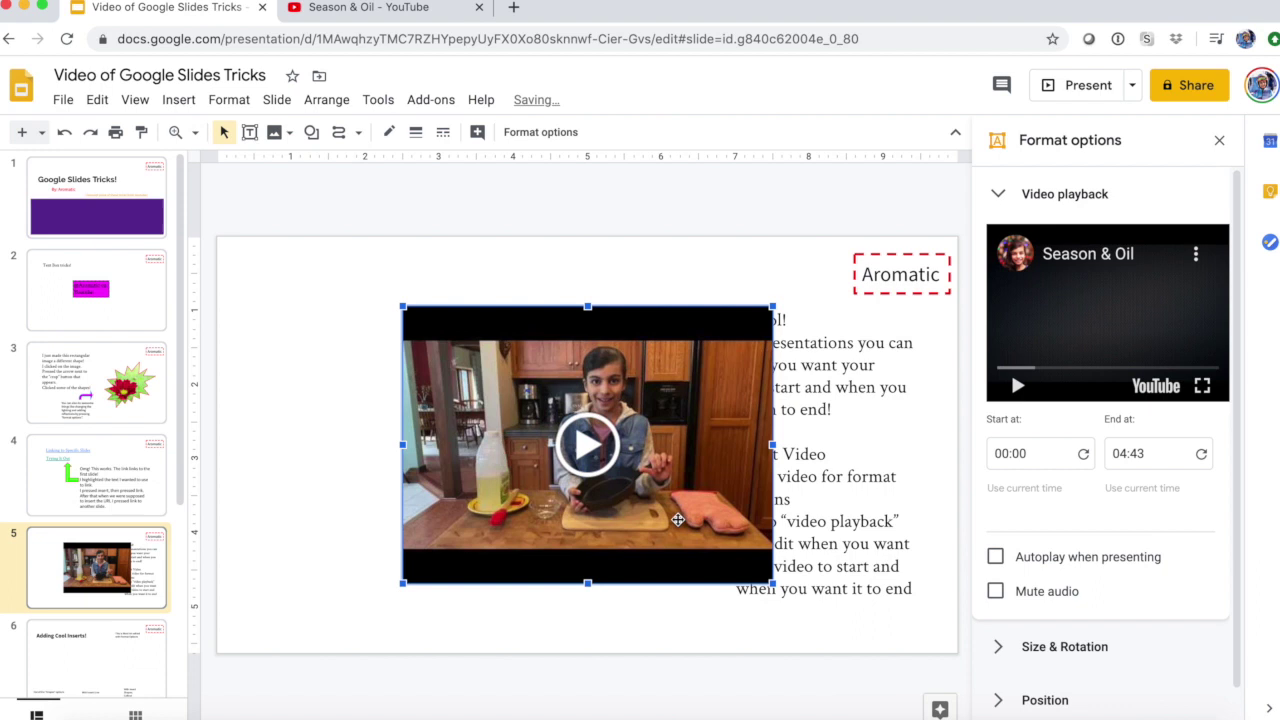
pyautogui.moveTo(523, 306); pyautogui.dragTo(400, 311)
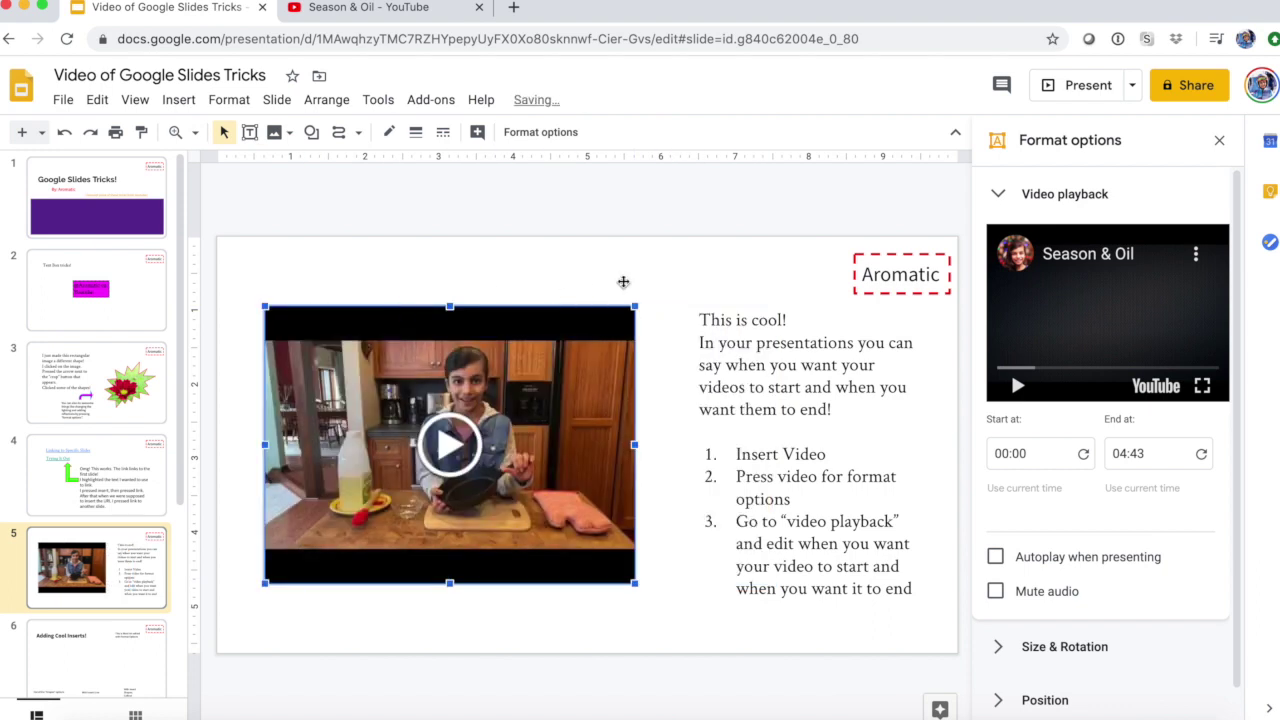
pyautogui.moveTo(635, 305); pyautogui.dragTo(658, 305)
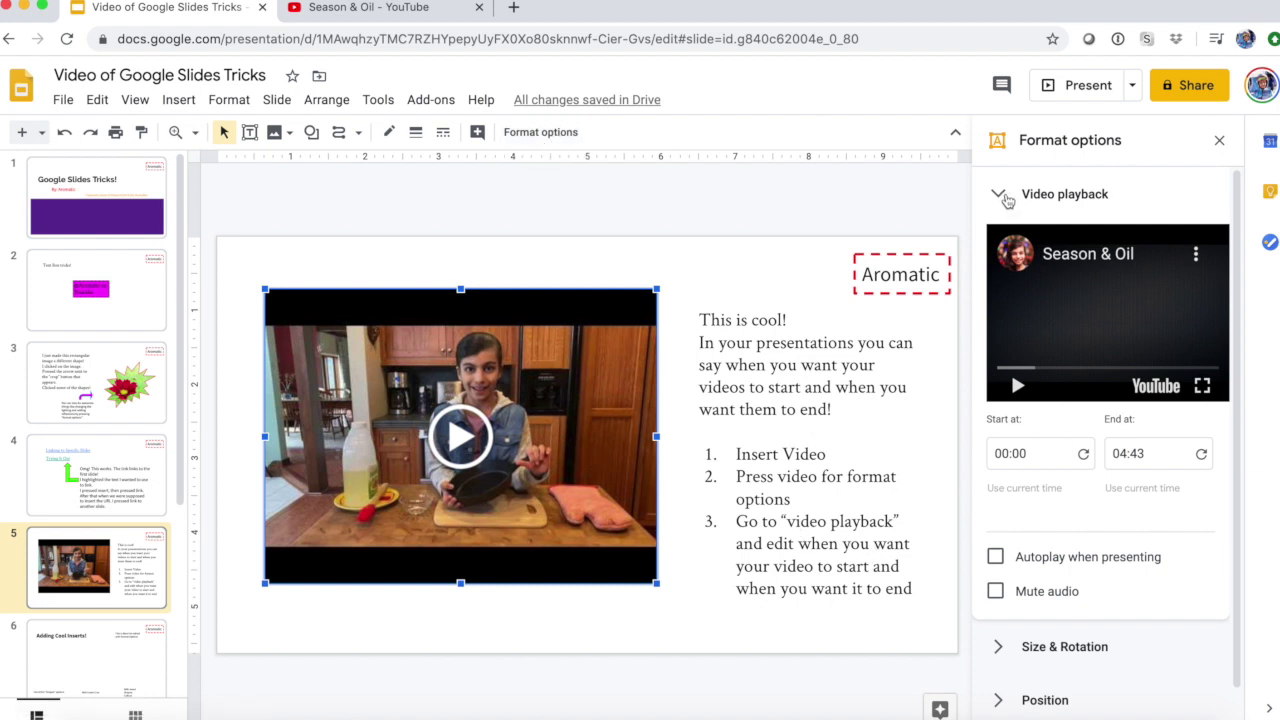
# - Set the video's end time to 00:14 from the current preview position, with autoplay left off
pyautogui.click(996, 557)
pyautogui.click(996, 557)
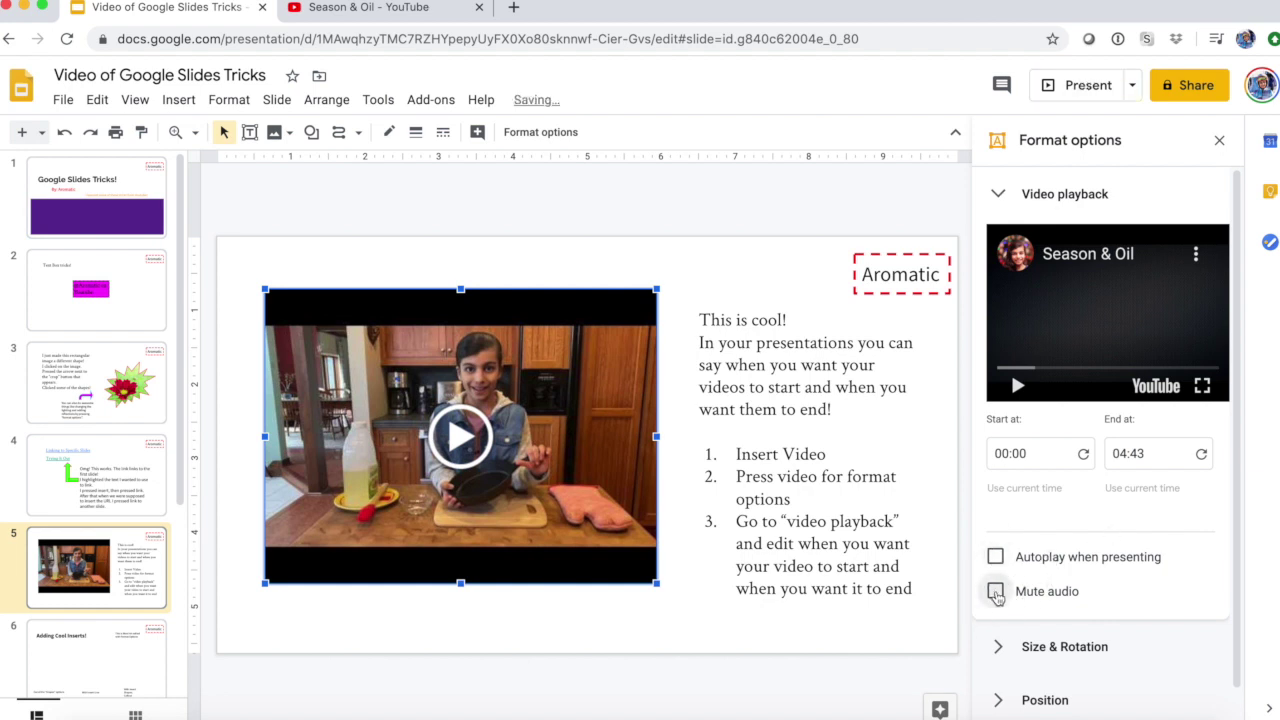
pyautogui.click(996, 593)
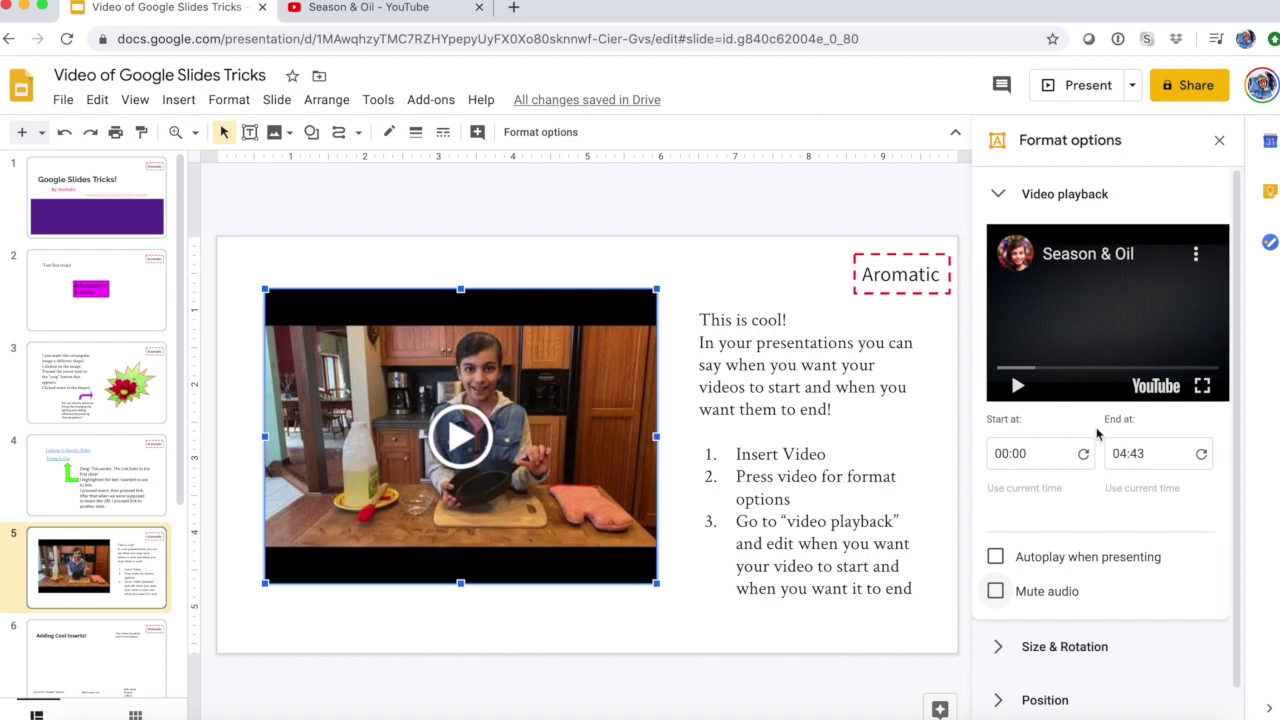
pyautogui.click(1010, 368)
pyautogui.click(1150, 489)
pyautogui.click(1074, 514)
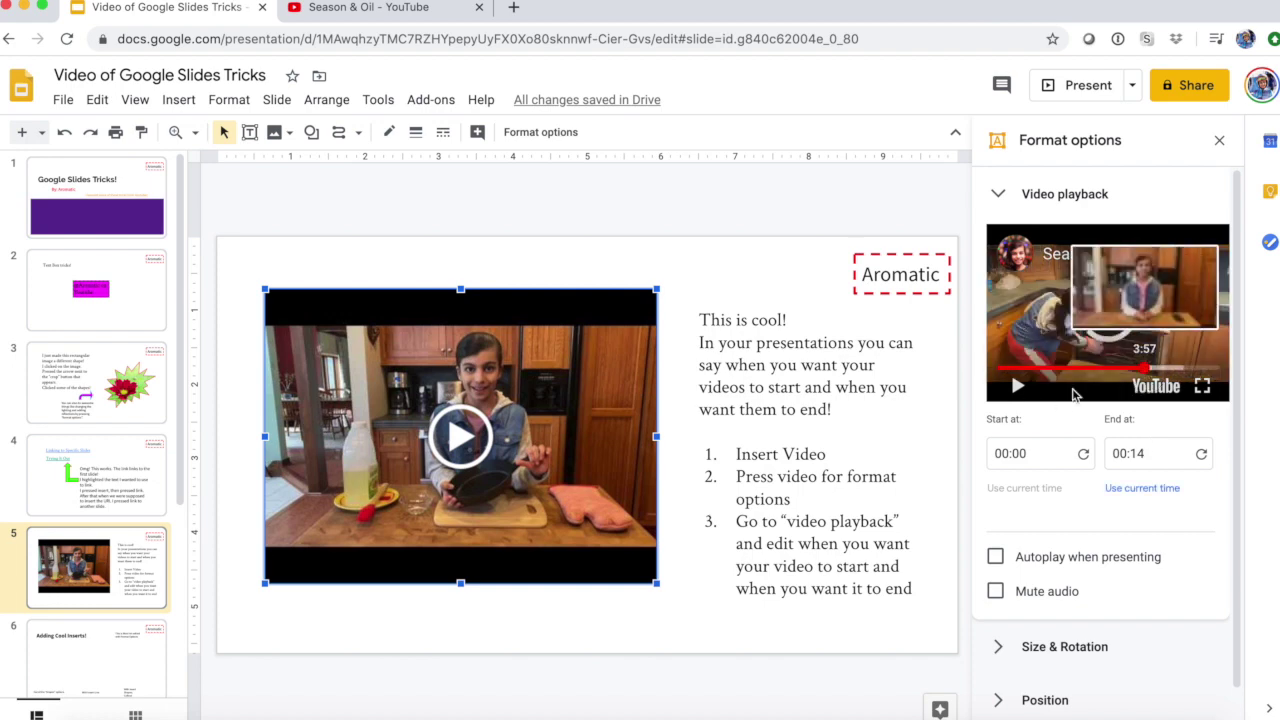
pyautogui.click(1140, 368)
pyautogui.click(1000, 368)
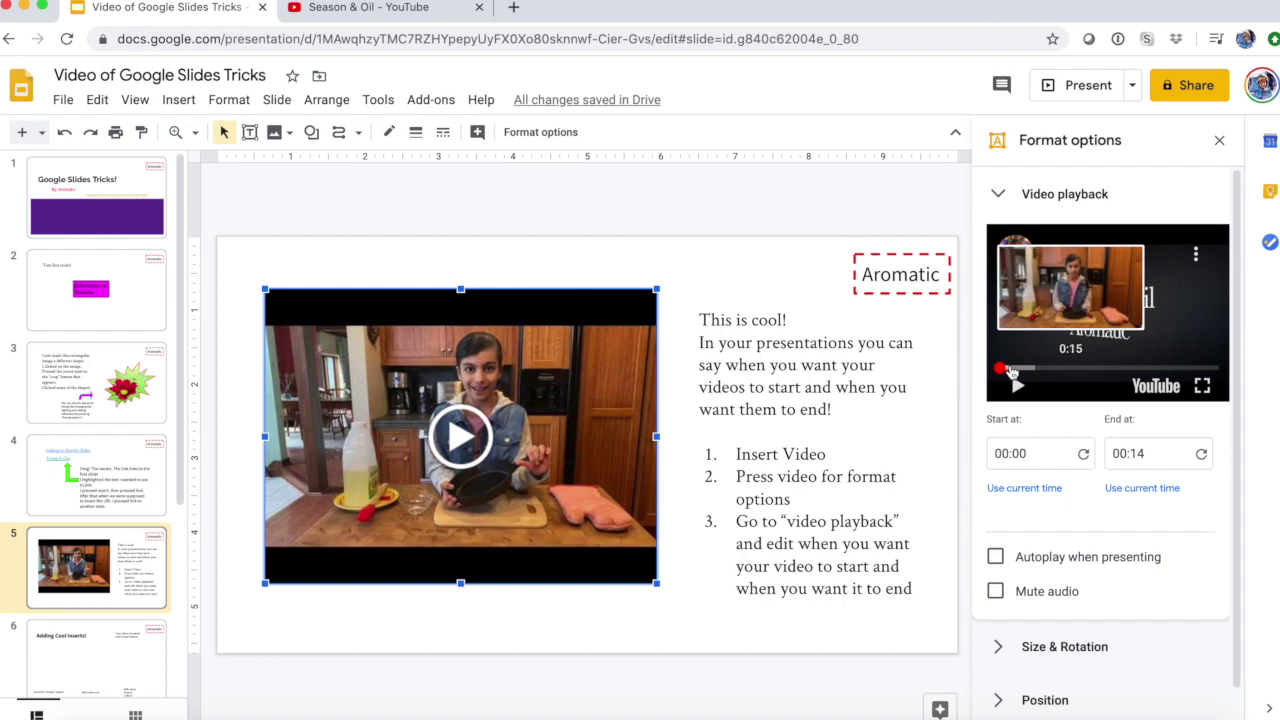
# - Close the formatting panel and test-play the video on the slide, skipping ahead
pyautogui.click(995, 194)
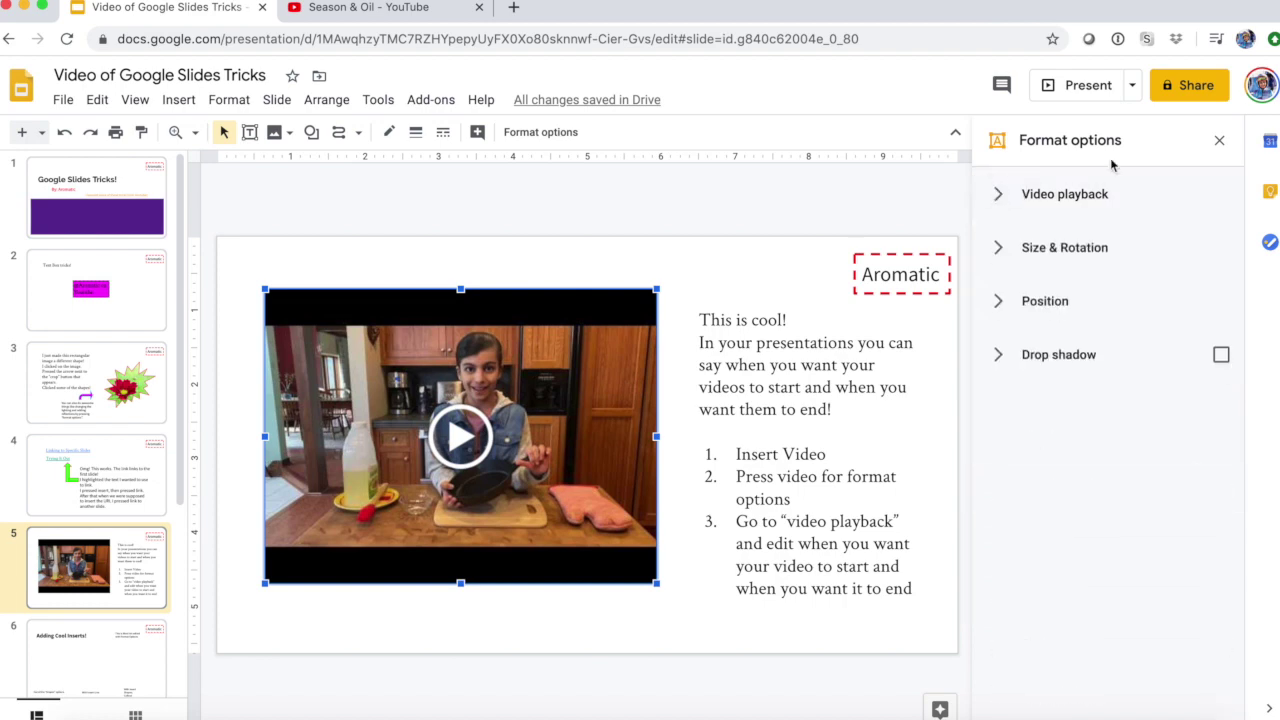
pyautogui.click(1219, 140)
pyautogui.click(560, 445)
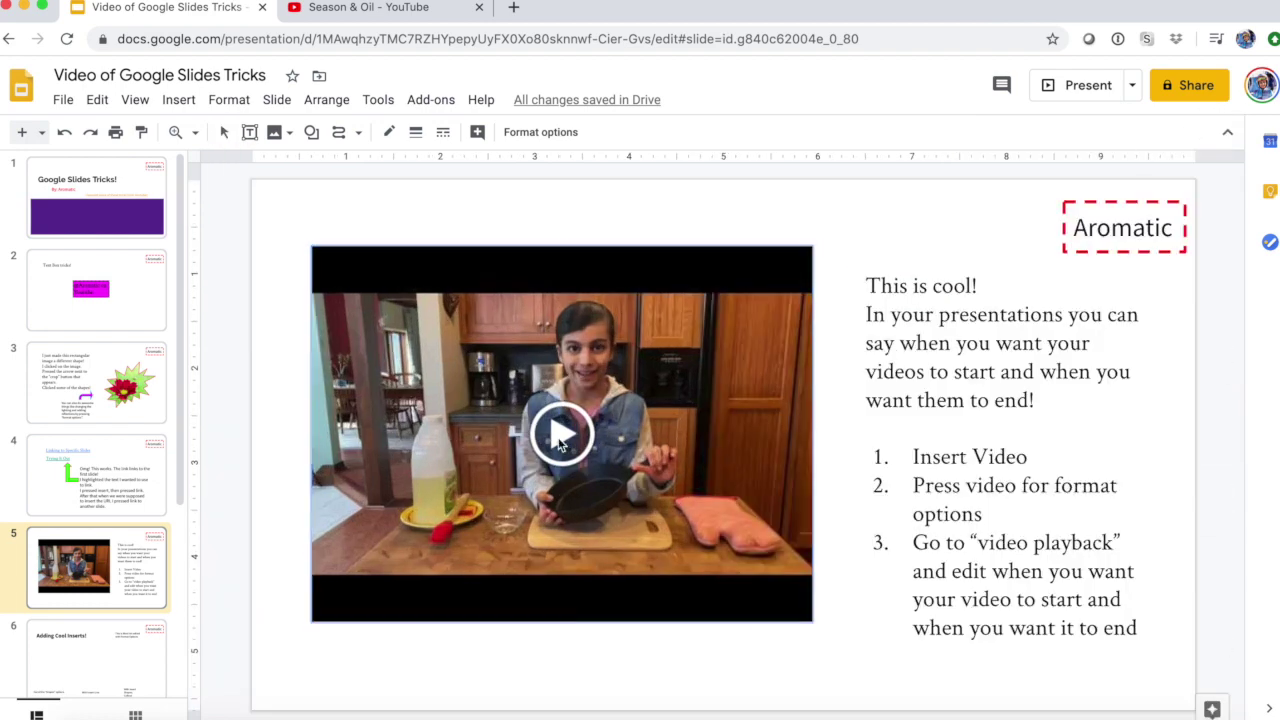
pyautogui.click(555, 440)
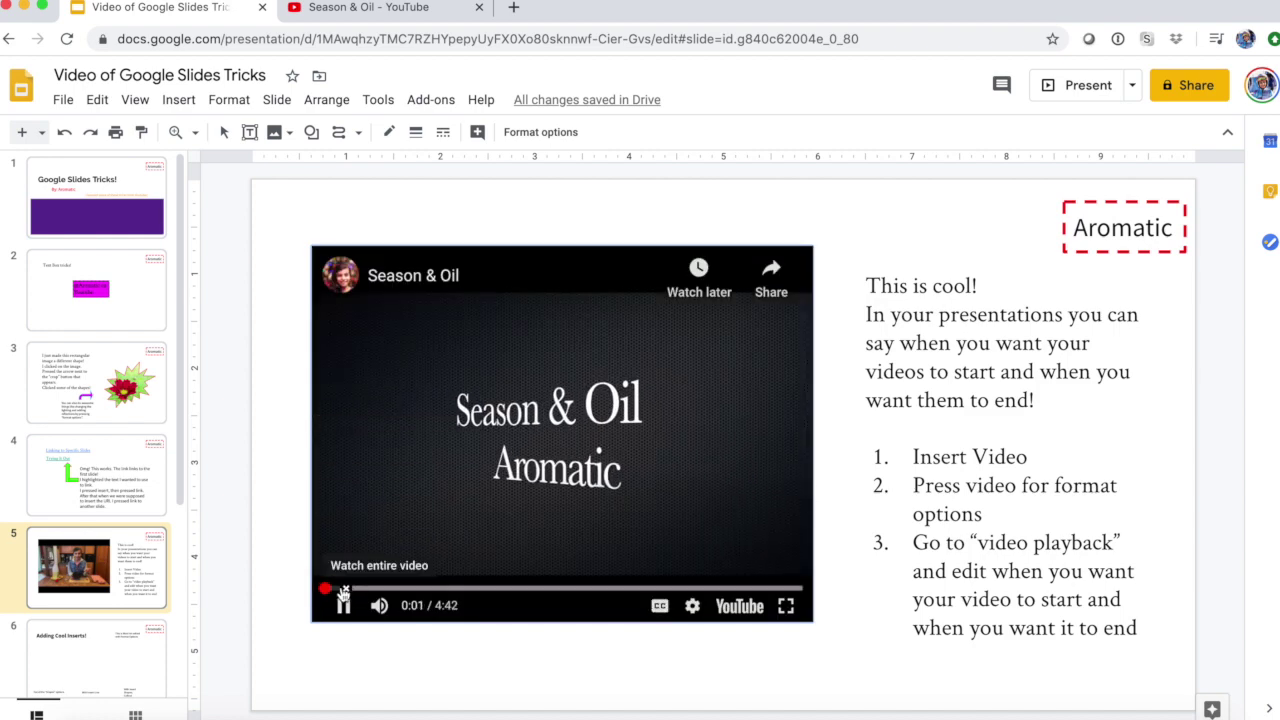
pyautogui.click(340, 589)
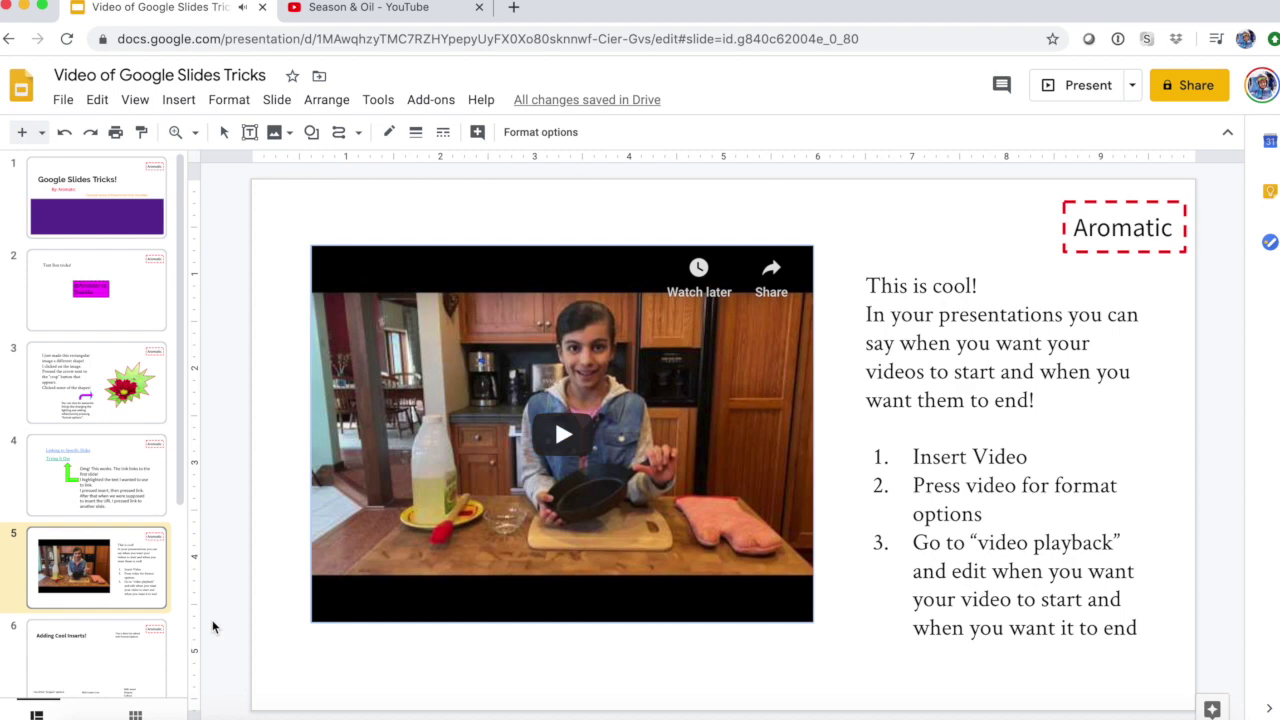
# - On slide 6, add 'Aromatic' word art and move it just below the title
pyautogui.click(46, 672)
pyautogui.scroll(-5, 147, 481)
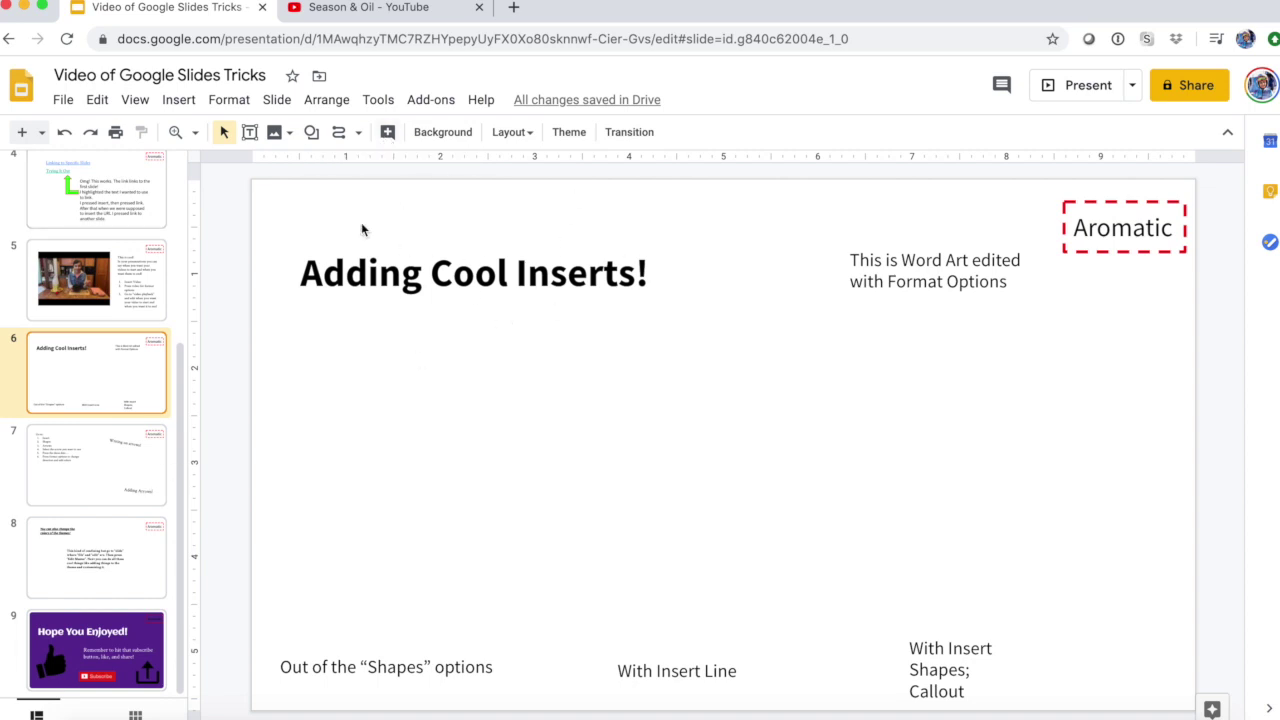
pyautogui.click(178, 100)
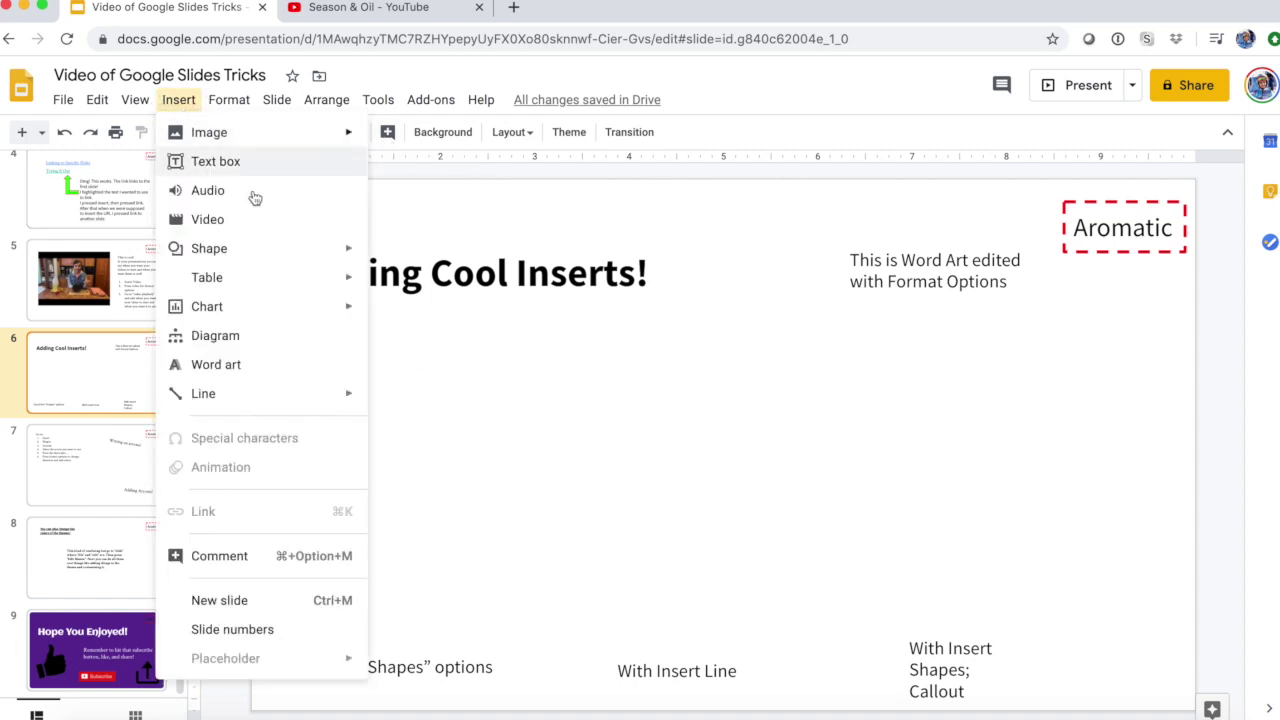
pyautogui.moveTo(268, 248)
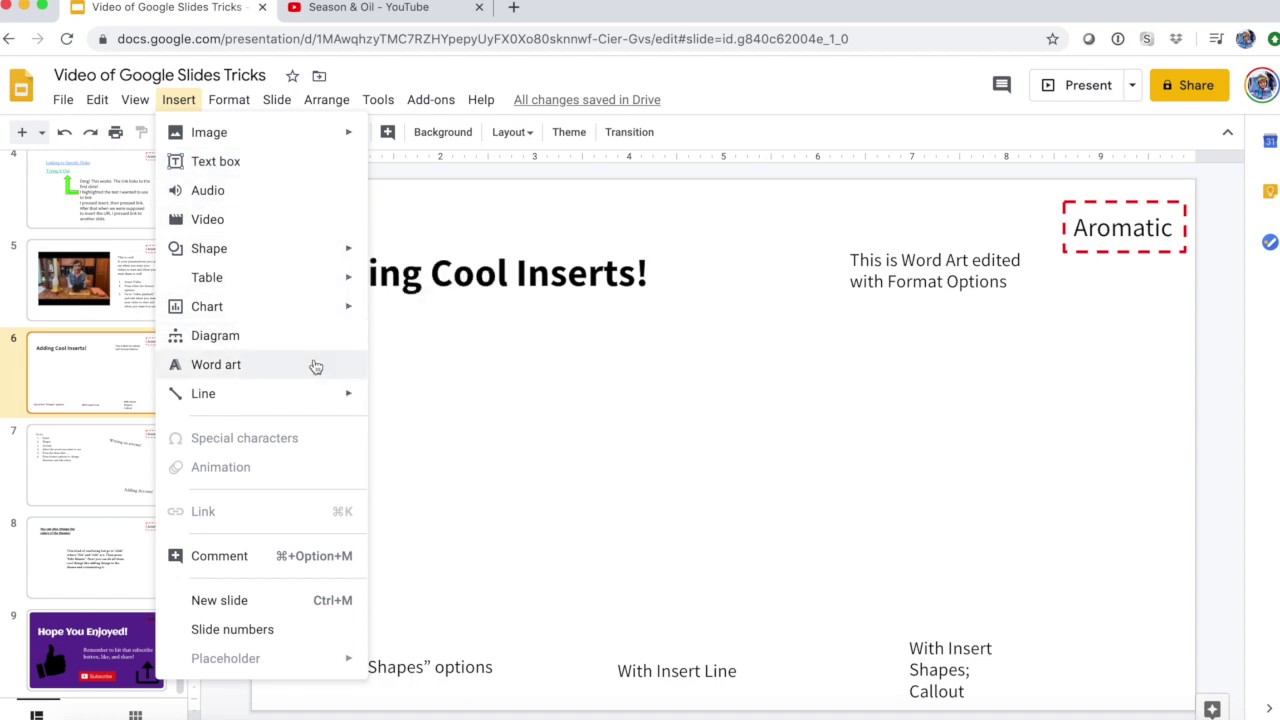
pyautogui.click(314, 366)
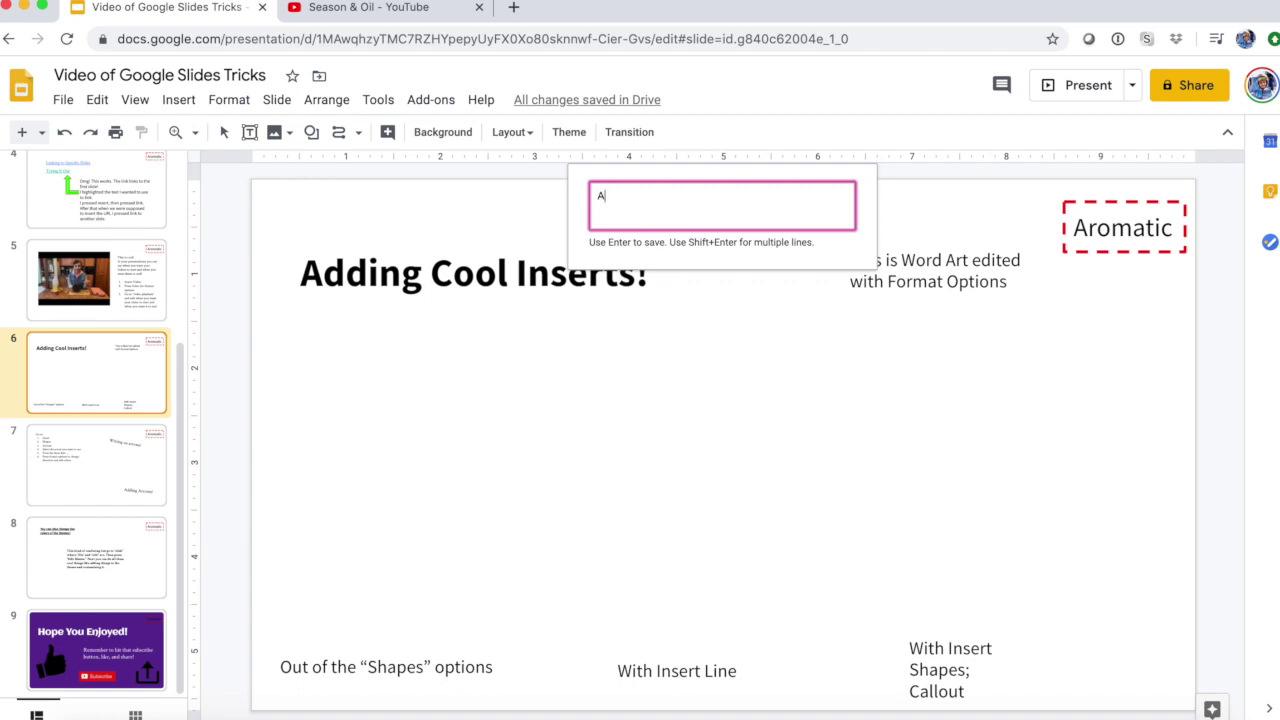
pyautogui.write('Aromatic')
pyautogui.press('Return')
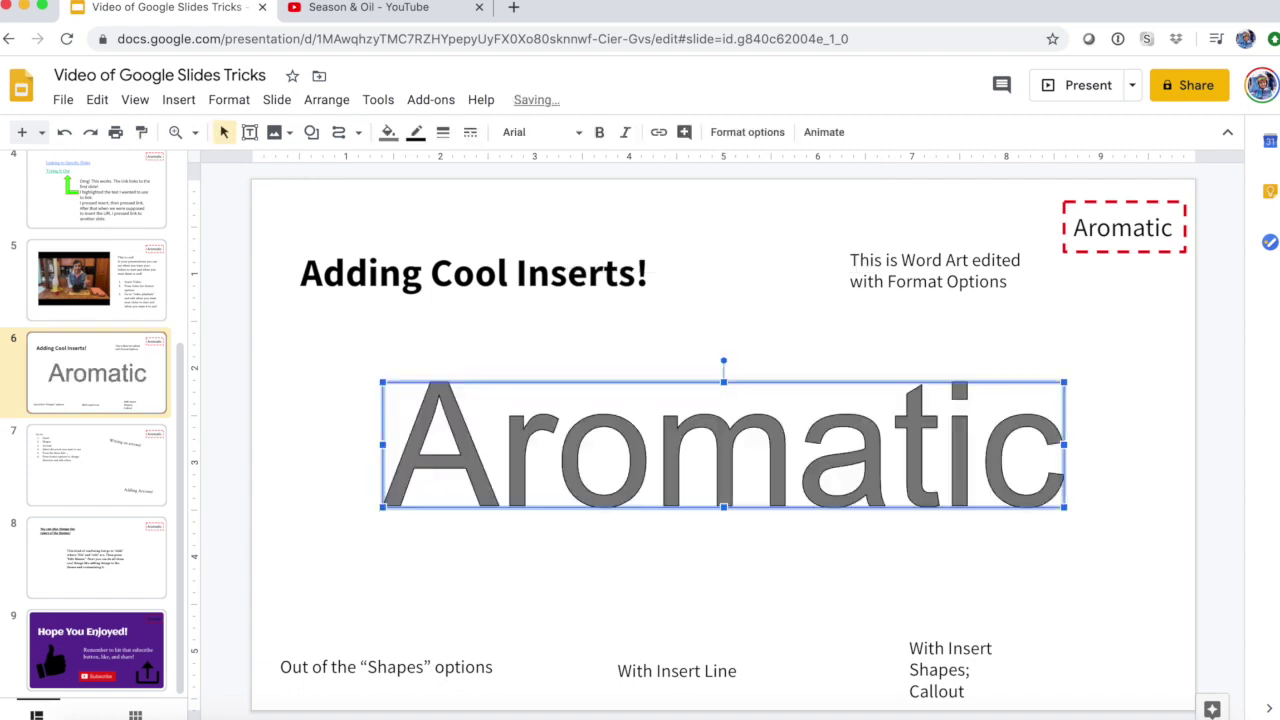
pyautogui.moveTo(647, 380); pyautogui.dragTo(629, 330)
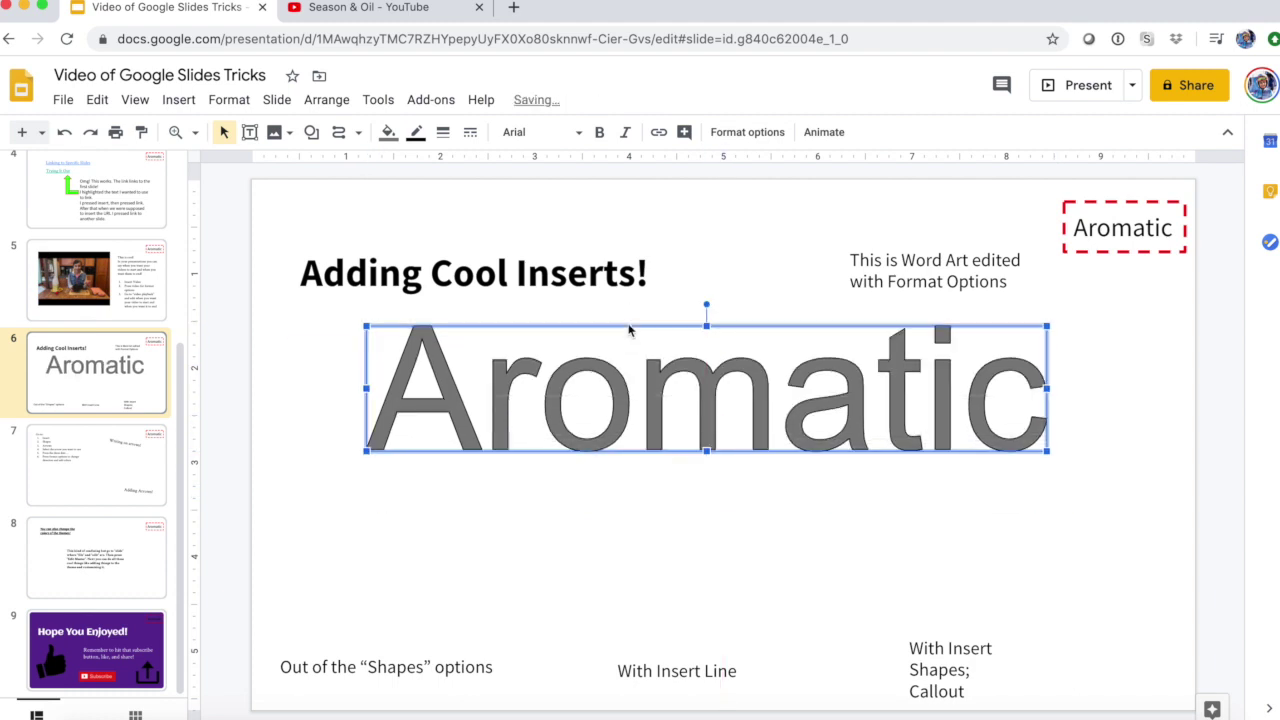
# - Fill the Aromatic word art purple and give it a dark purple outline
pyautogui.click(388, 132)
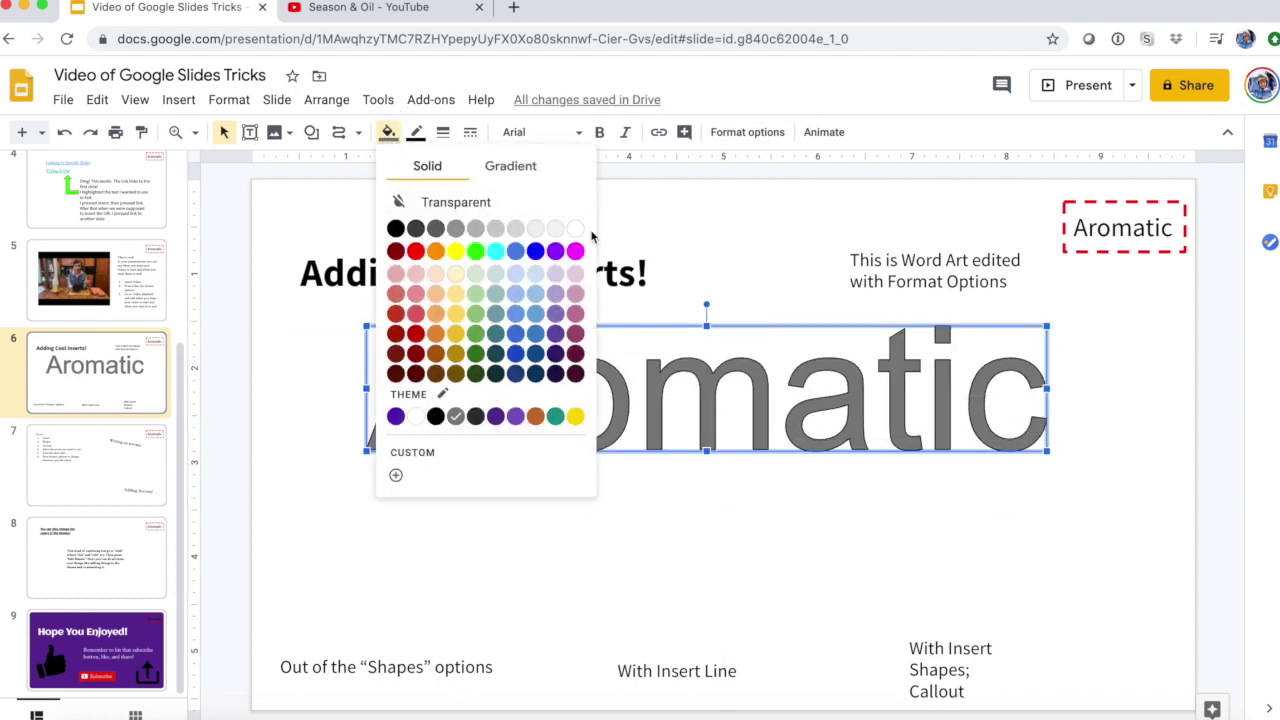
pyautogui.click(555, 251)
pyautogui.click(711, 251)
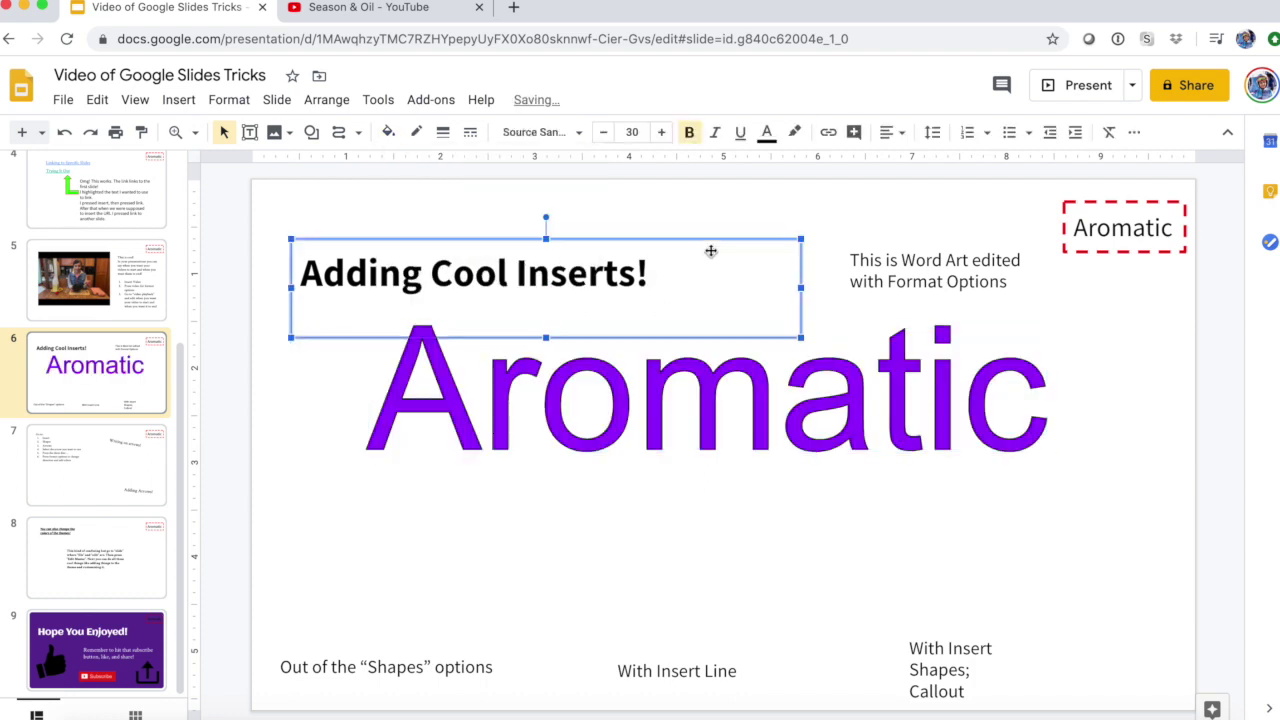
pyautogui.click(711, 435)
pyautogui.click(418, 134)
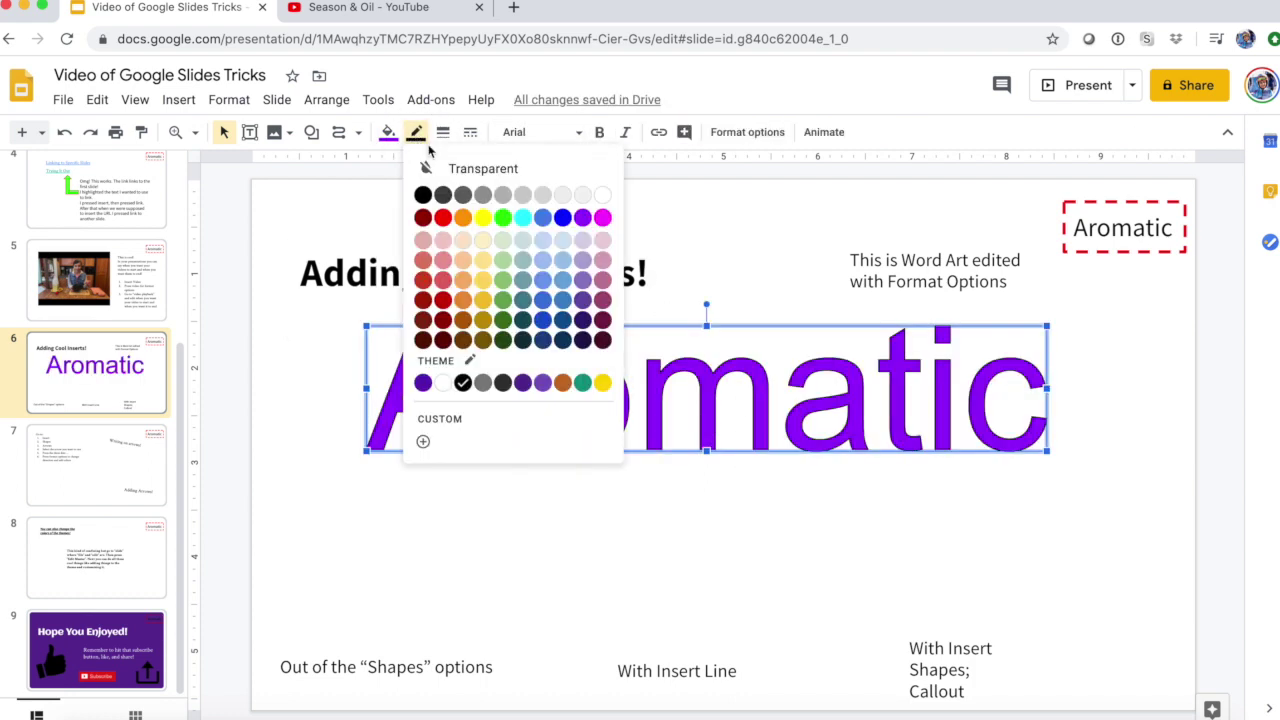
pyautogui.click(730, 238)
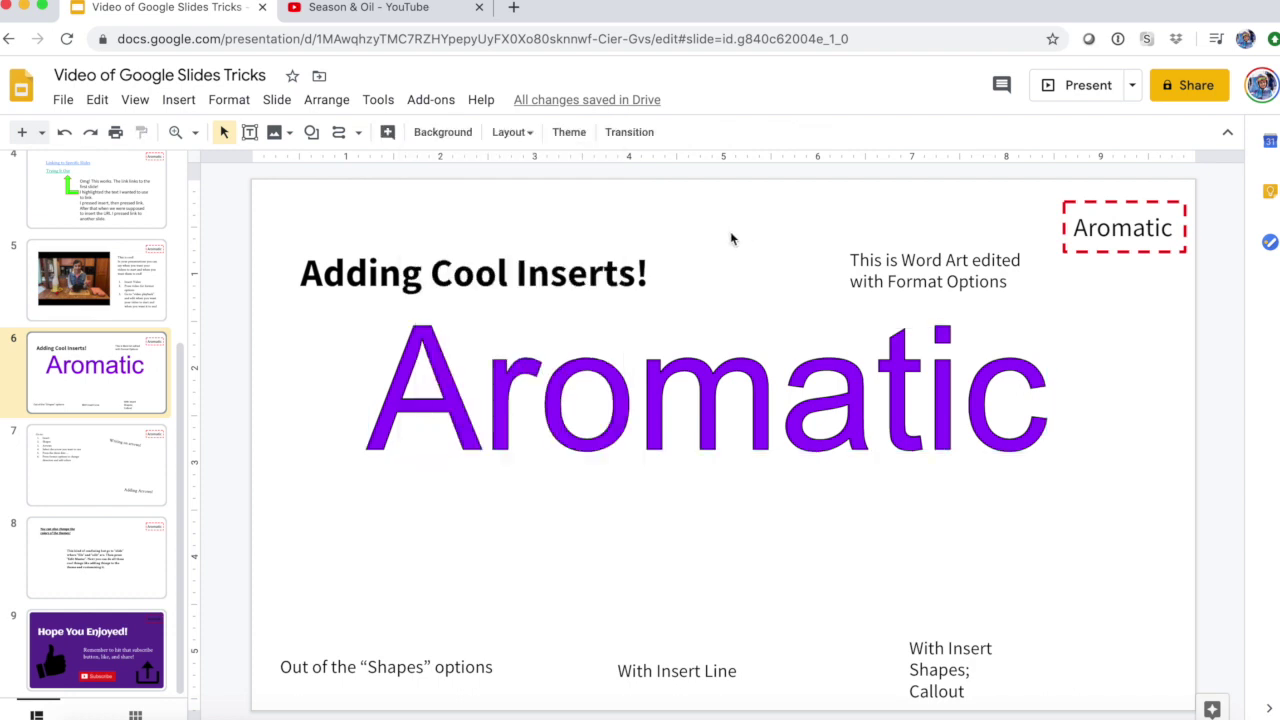
pyautogui.click(530, 397)
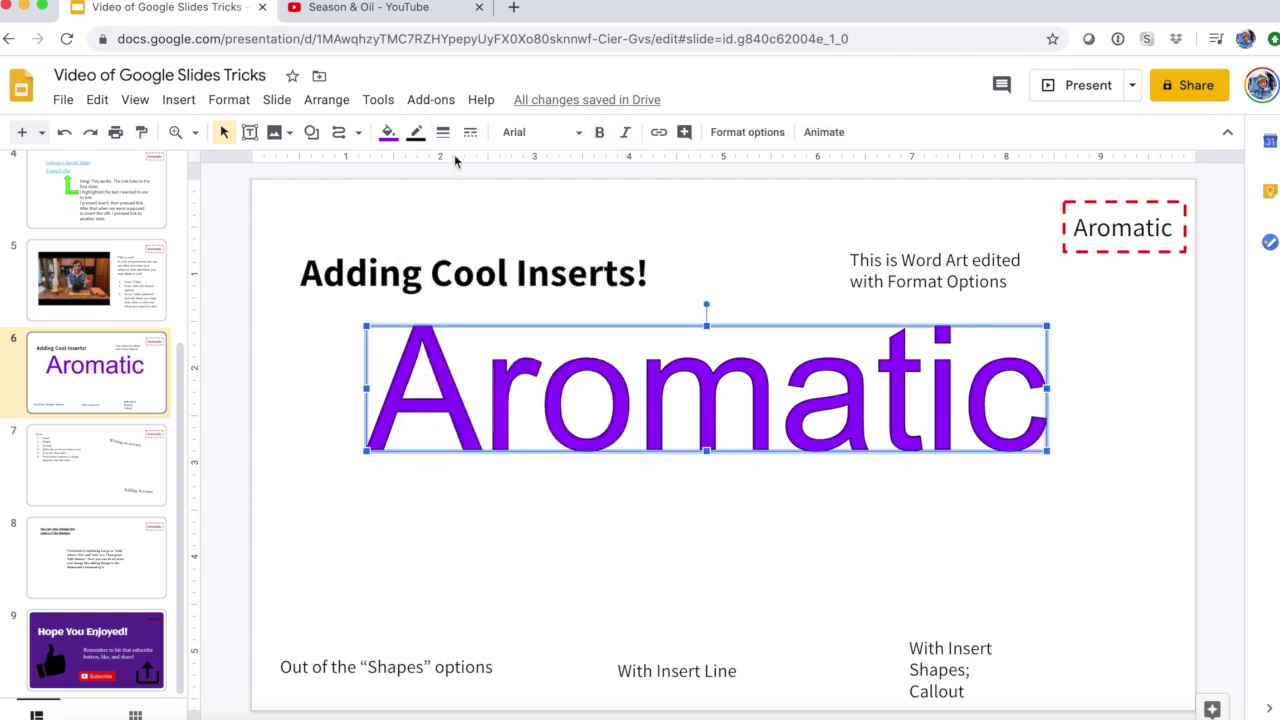
pyautogui.click(416, 134)
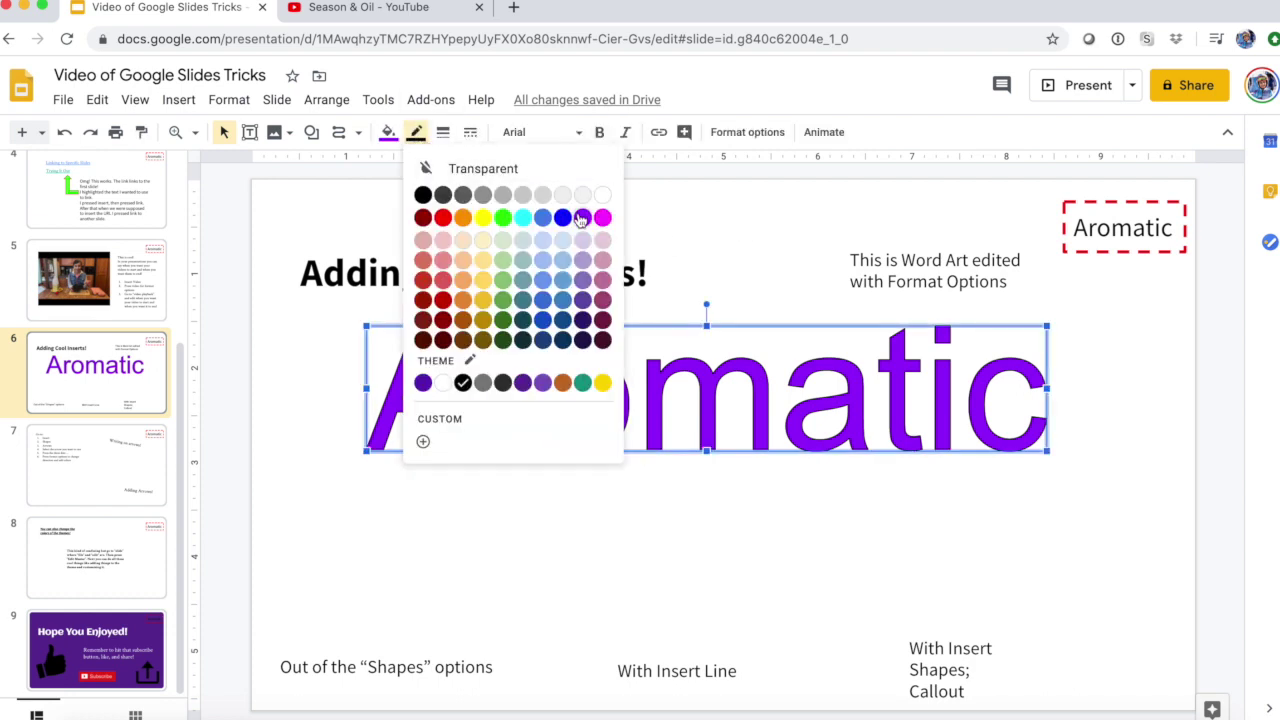
pyautogui.click(582, 218)
# - Set the Aromatic outline to 3px weight with a solid dash style
pyautogui.click(443, 132)
pyautogui.click(479, 237)
pyautogui.click(470, 132)
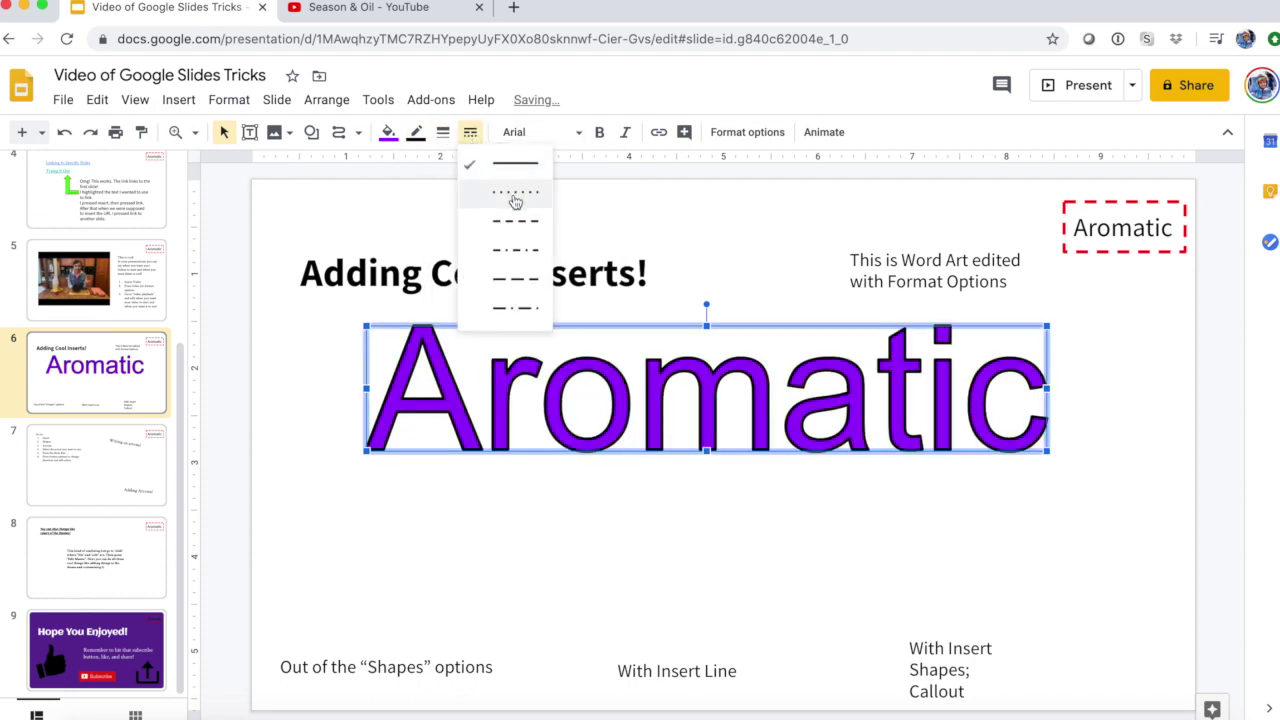
pyautogui.click(515, 193)
pyautogui.click(477, 135)
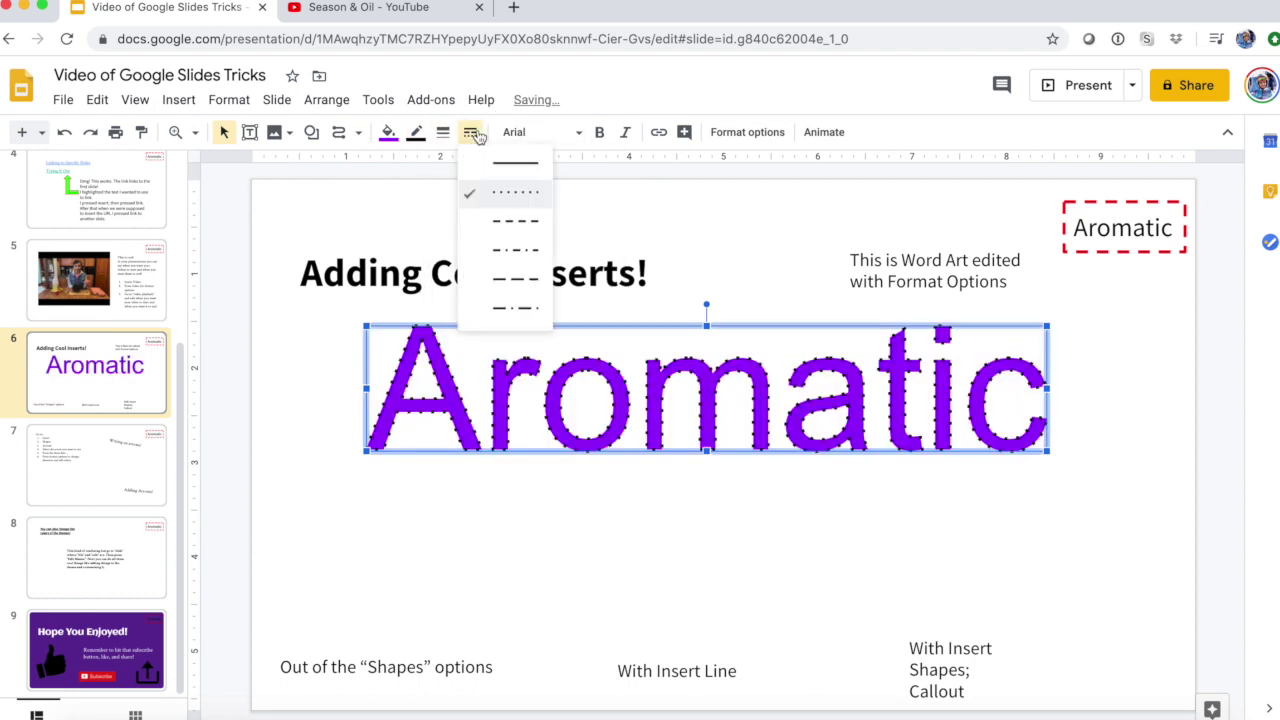
pyautogui.click(514, 171)
pyautogui.click(636, 273)
pyautogui.click(575, 428)
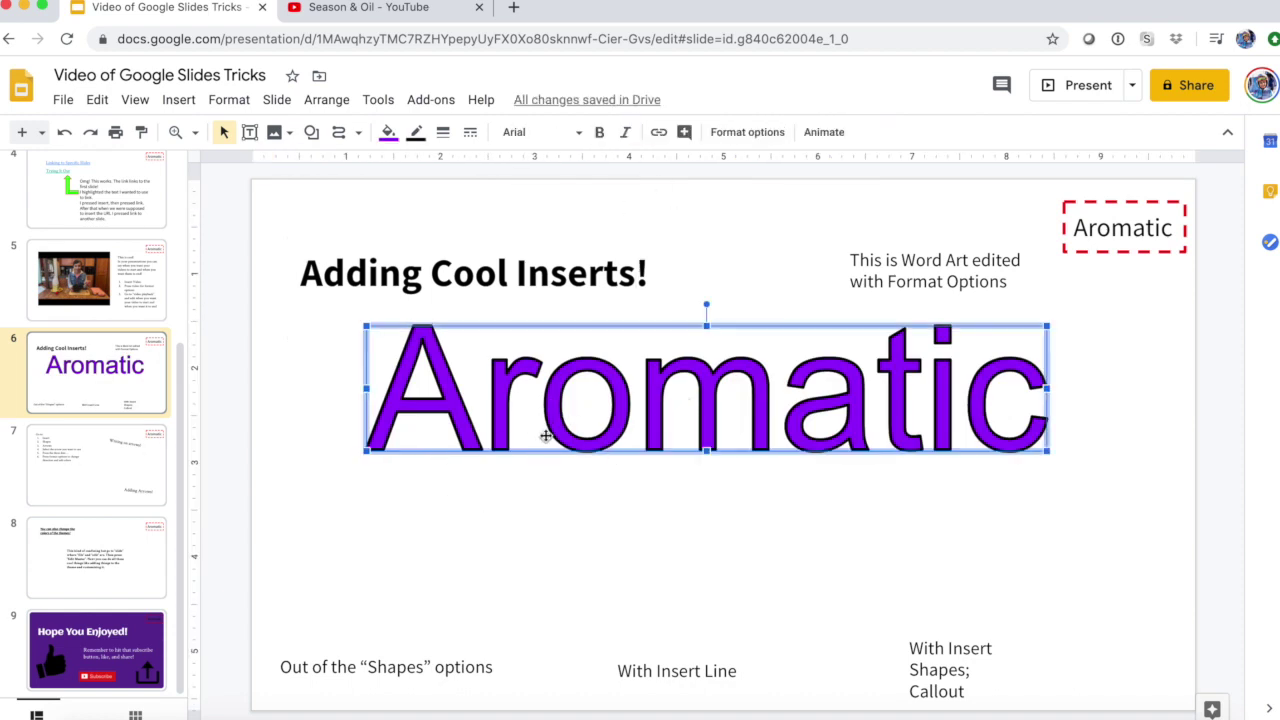
pyautogui.click(766, 138)
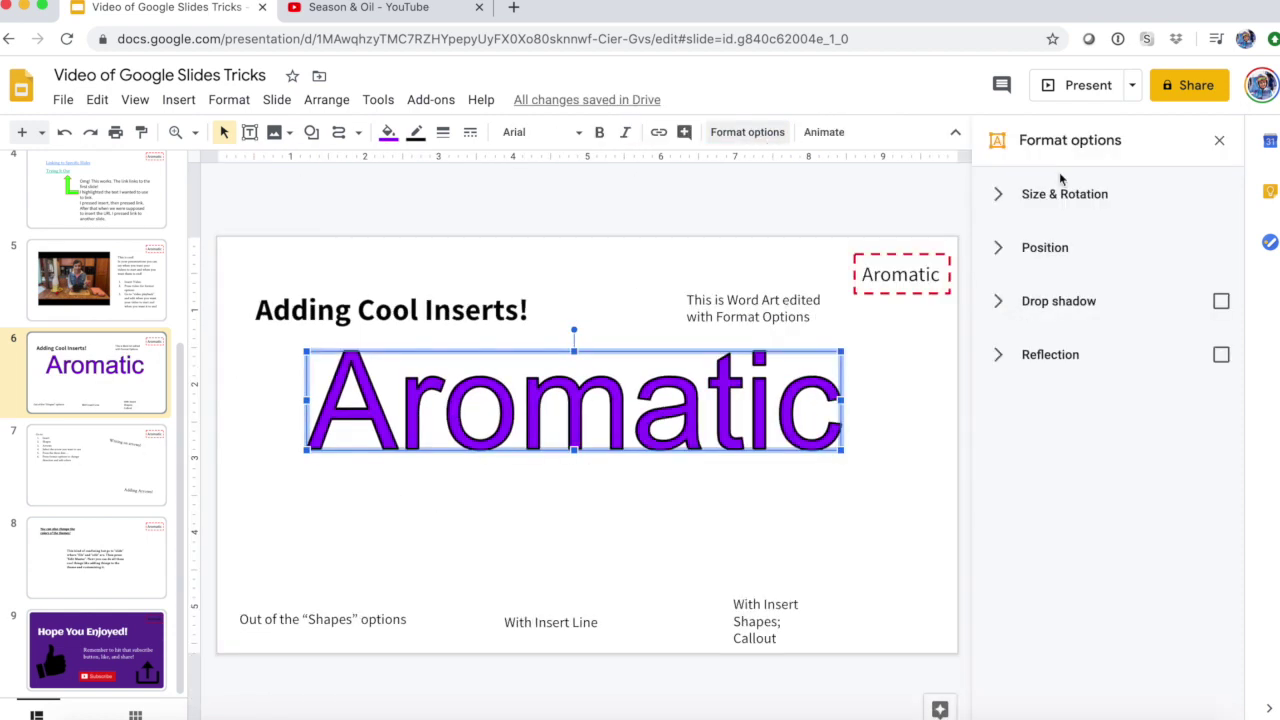
# - Try and remove a drop shadow on Aromatic, then add a reflection beneath it
pyautogui.click(1000, 194)
pyautogui.click(1221, 611)
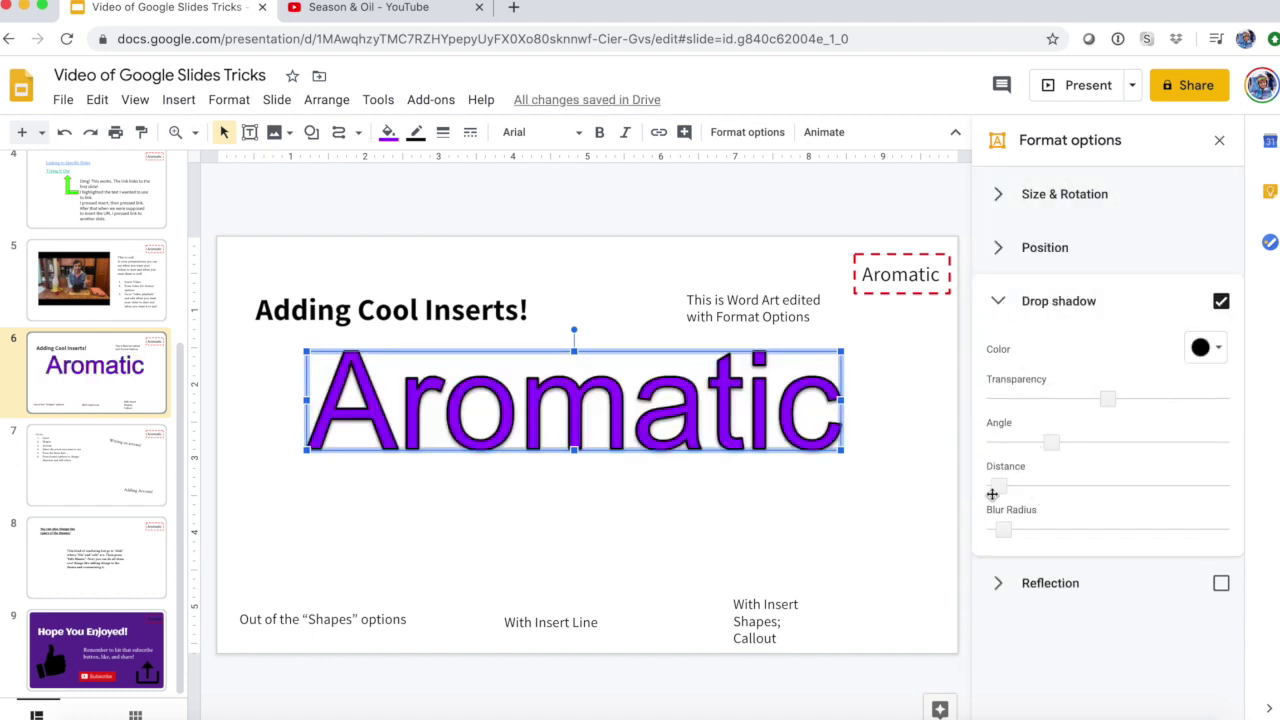
pyautogui.moveTo(998, 488); pyautogui.dragTo(1020, 489)
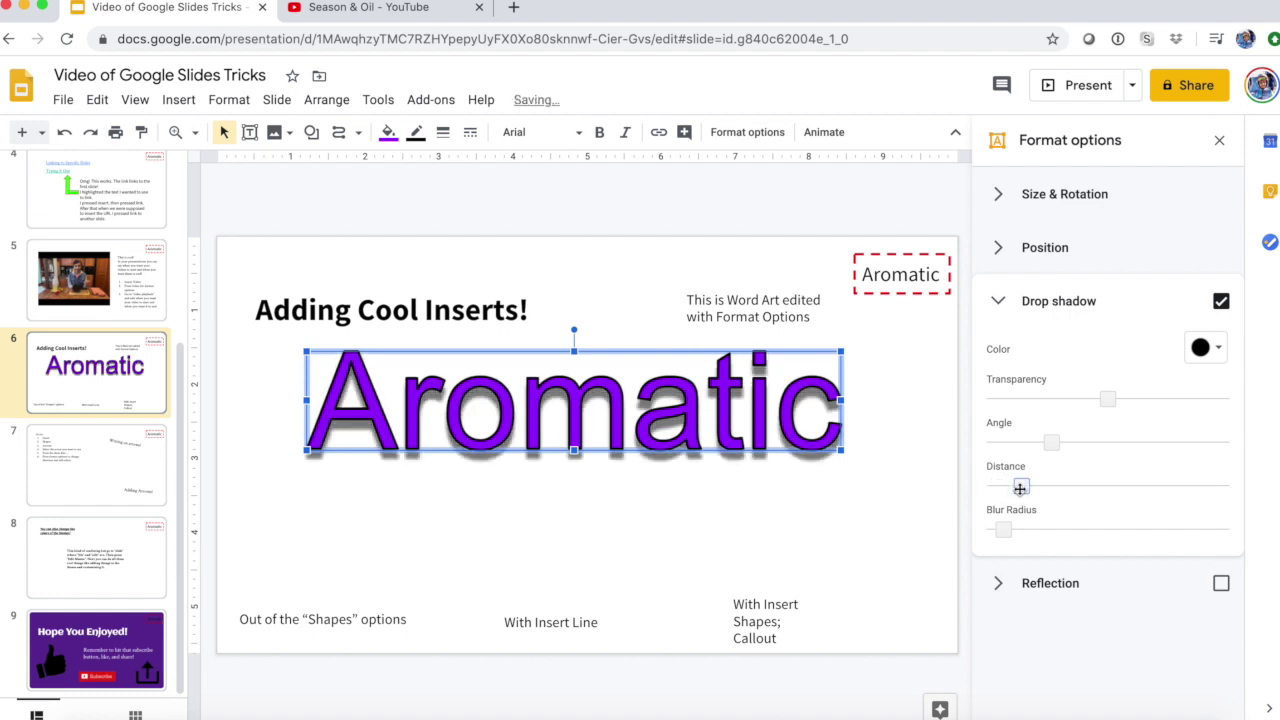
pyautogui.moveTo(1056, 449); pyautogui.dragTo(1000, 440)
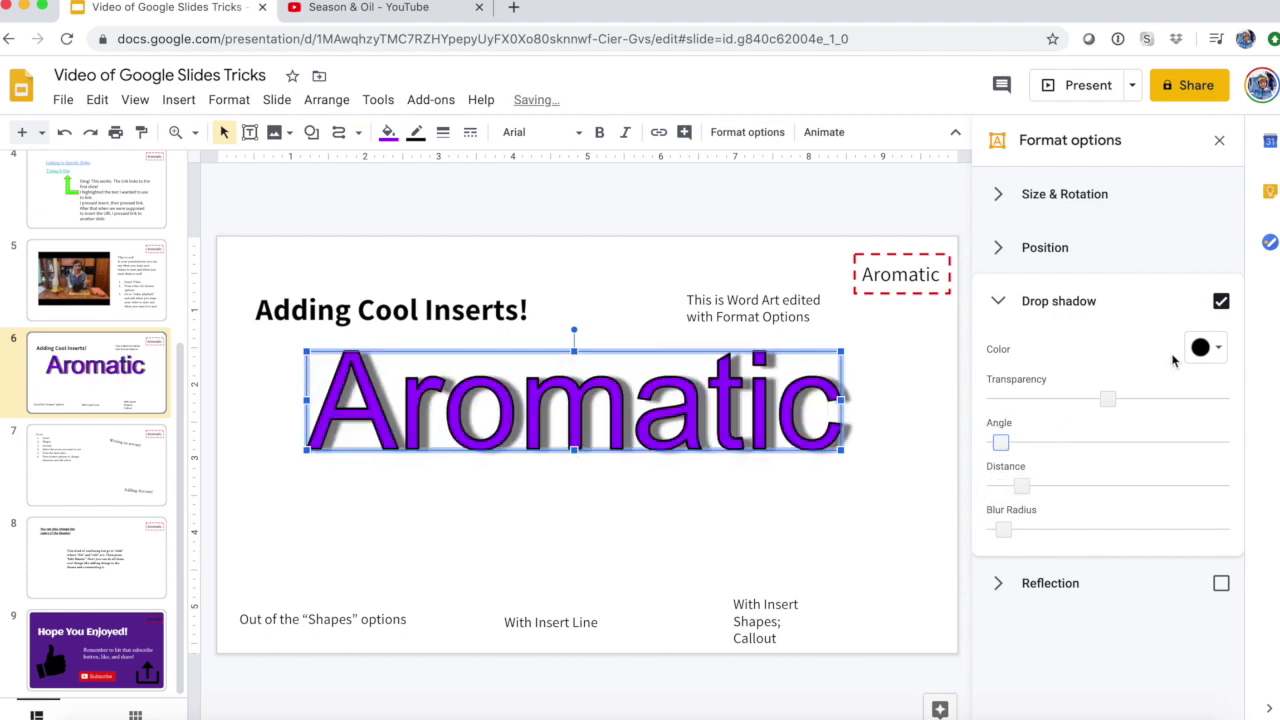
pyautogui.click(1220, 303)
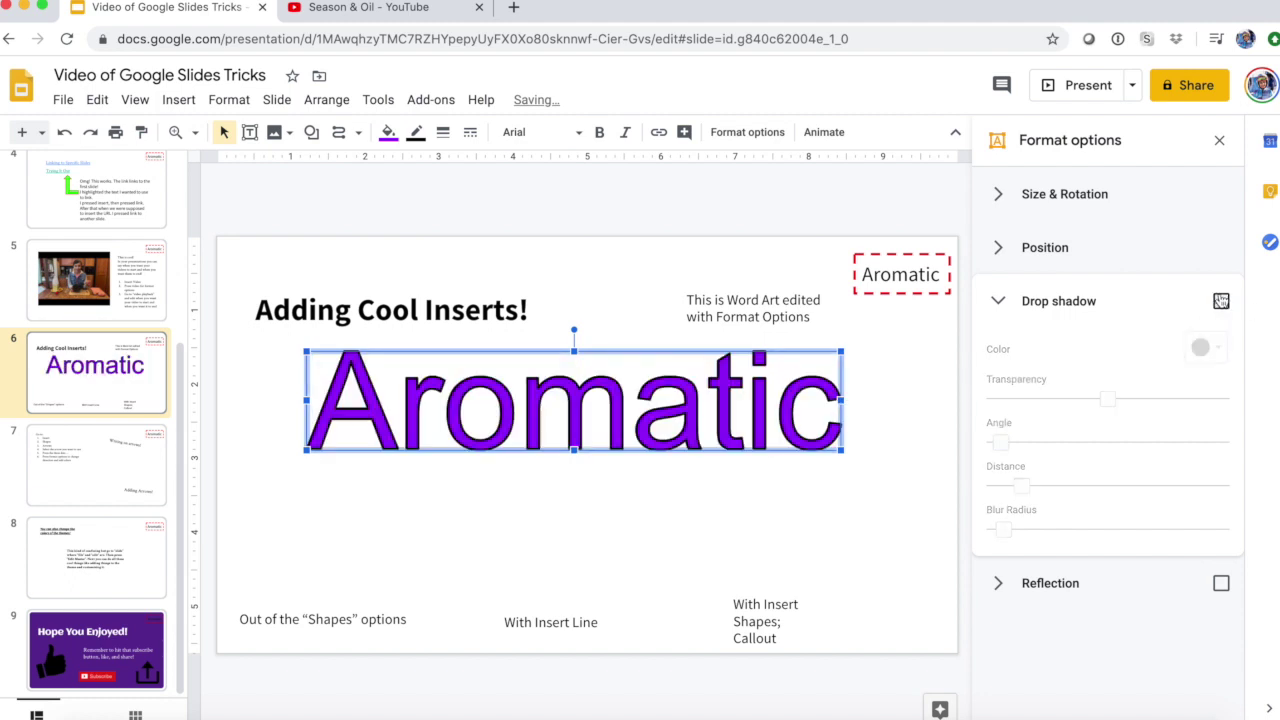
pyautogui.click(996, 301)
pyautogui.click(997, 352)
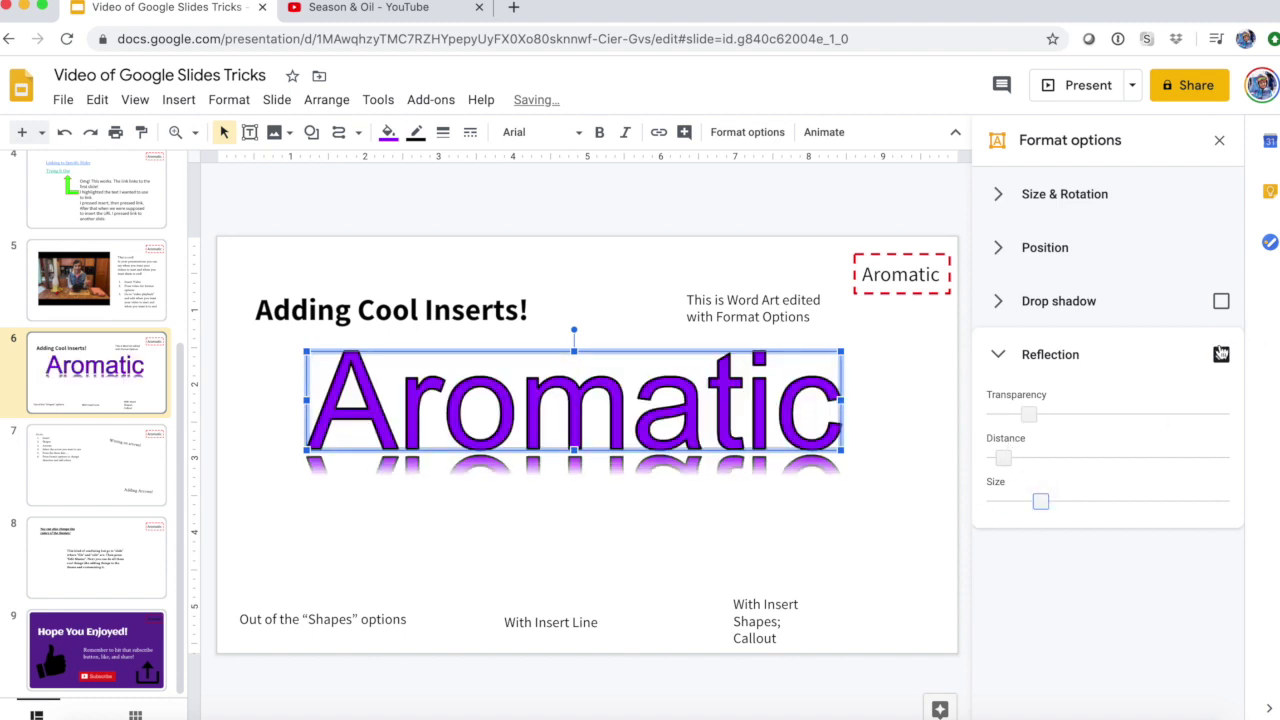
pyautogui.click(1217, 141)
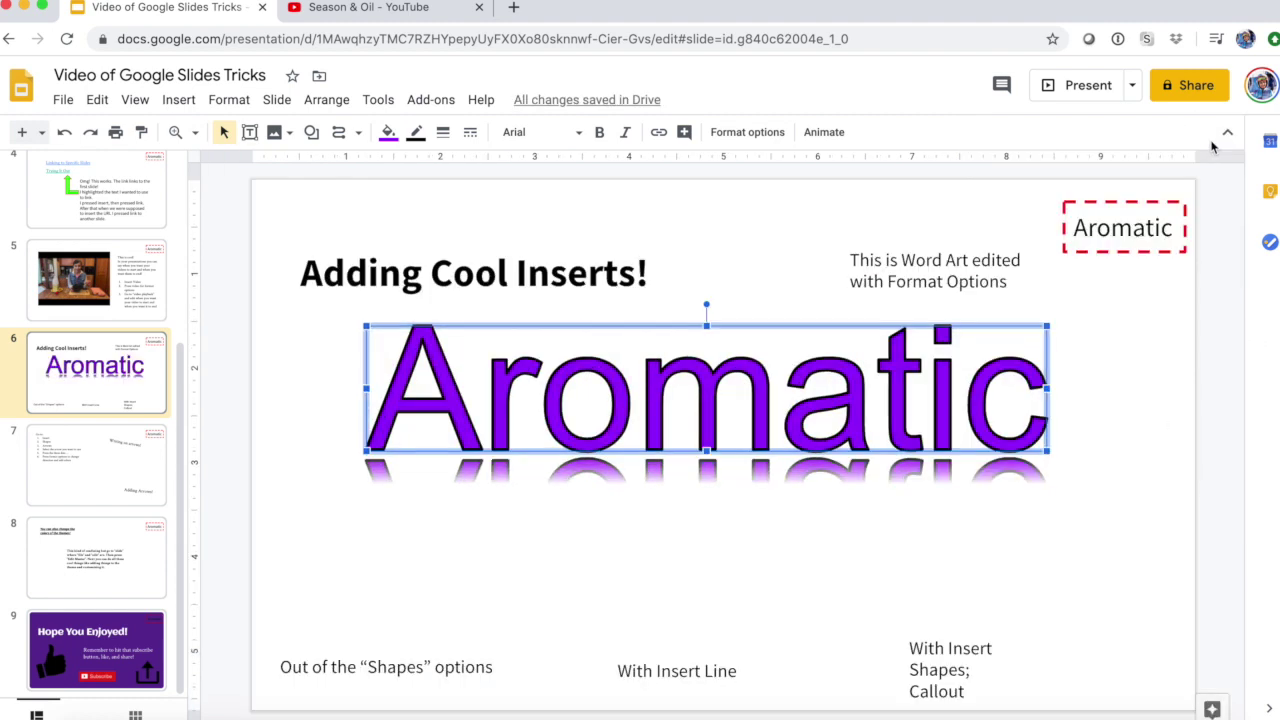
# - Select the 'Out of the Shapes options' caption text, then display the Insert > Shape > Callouts palette
pyautogui.click(486, 665)
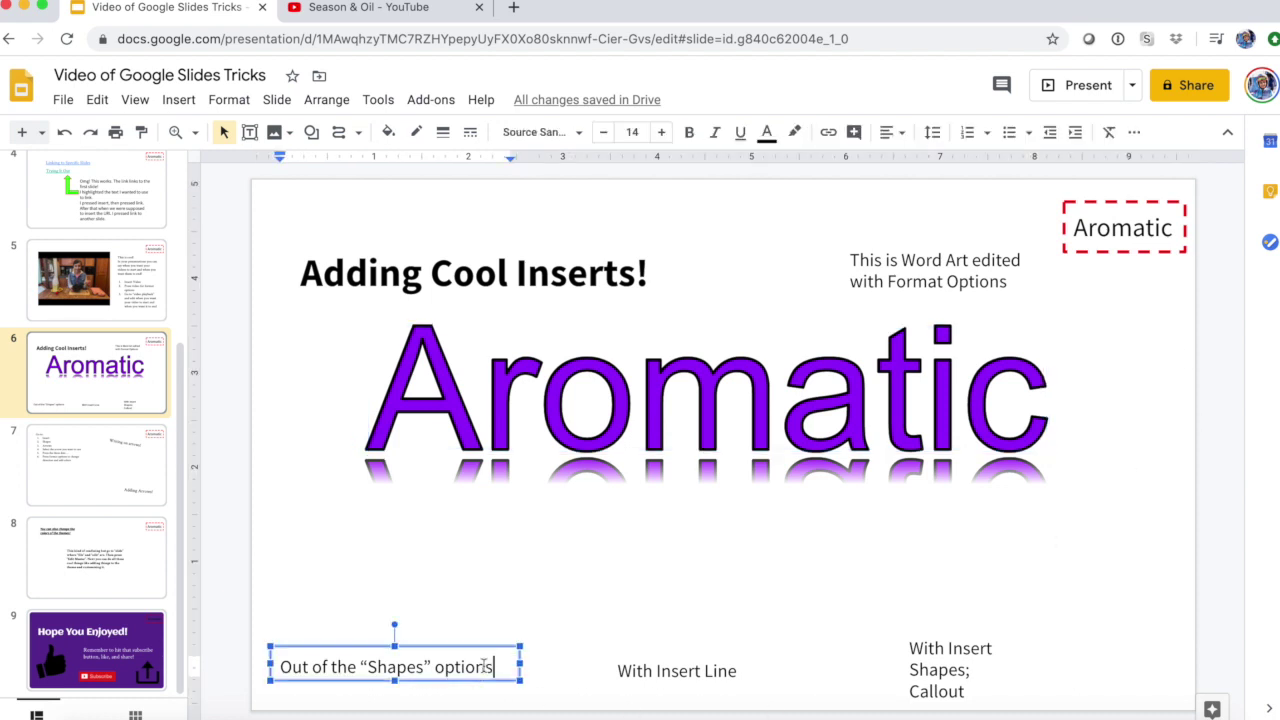
pyautogui.moveTo(516, 674); pyautogui.dragTo(306, 586)
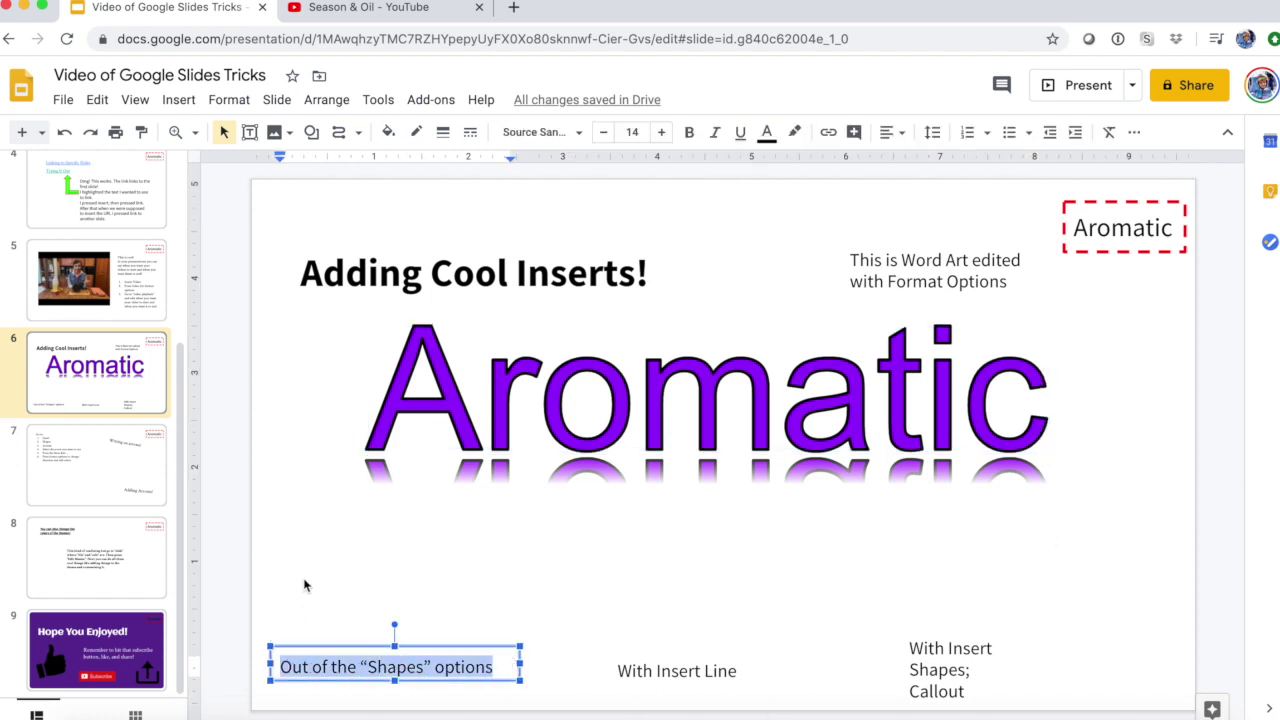
pyautogui.click(213, 268)
pyautogui.click(180, 101)
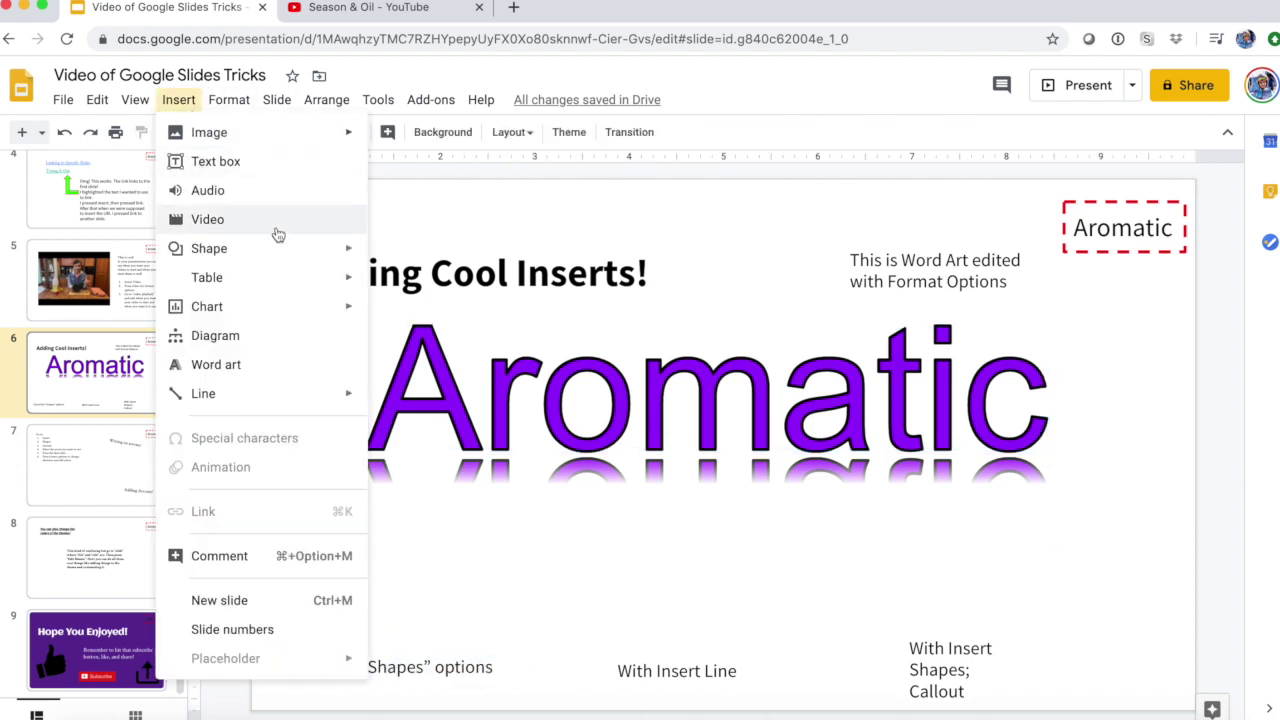
pyautogui.moveTo(343, 249)
pyautogui.moveTo(486, 312)
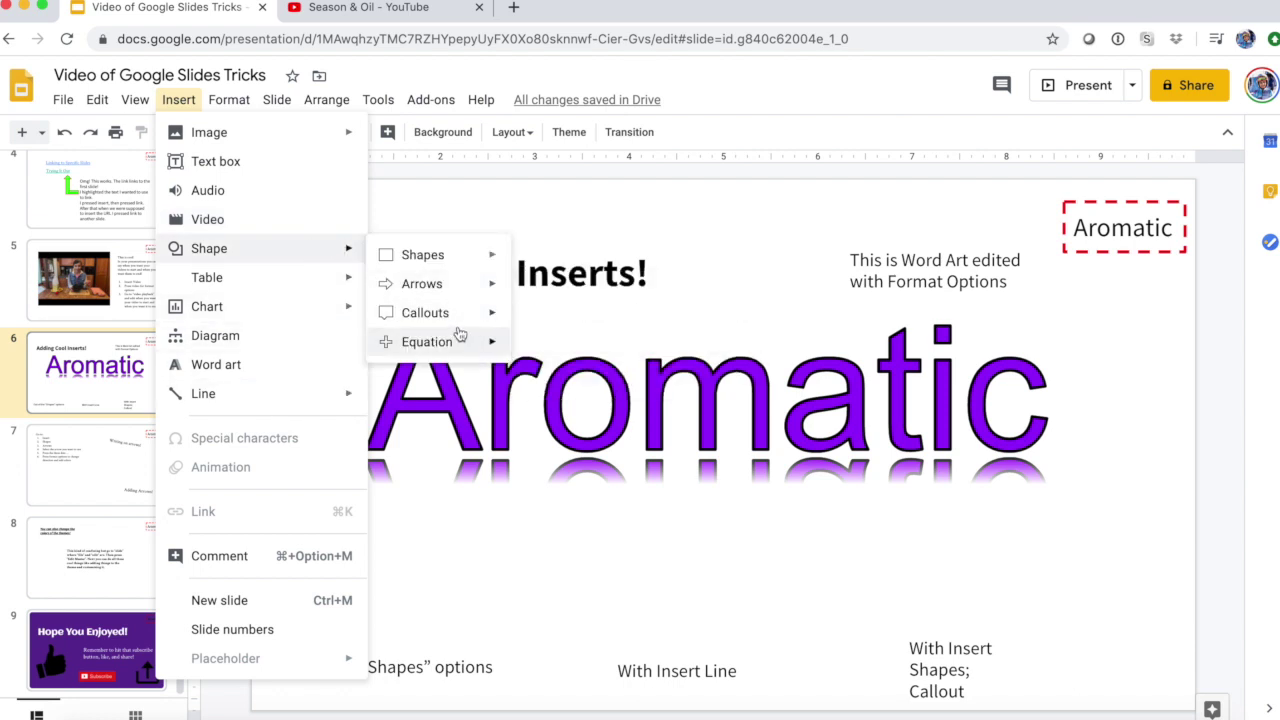
pyautogui.moveTo(380, 266)
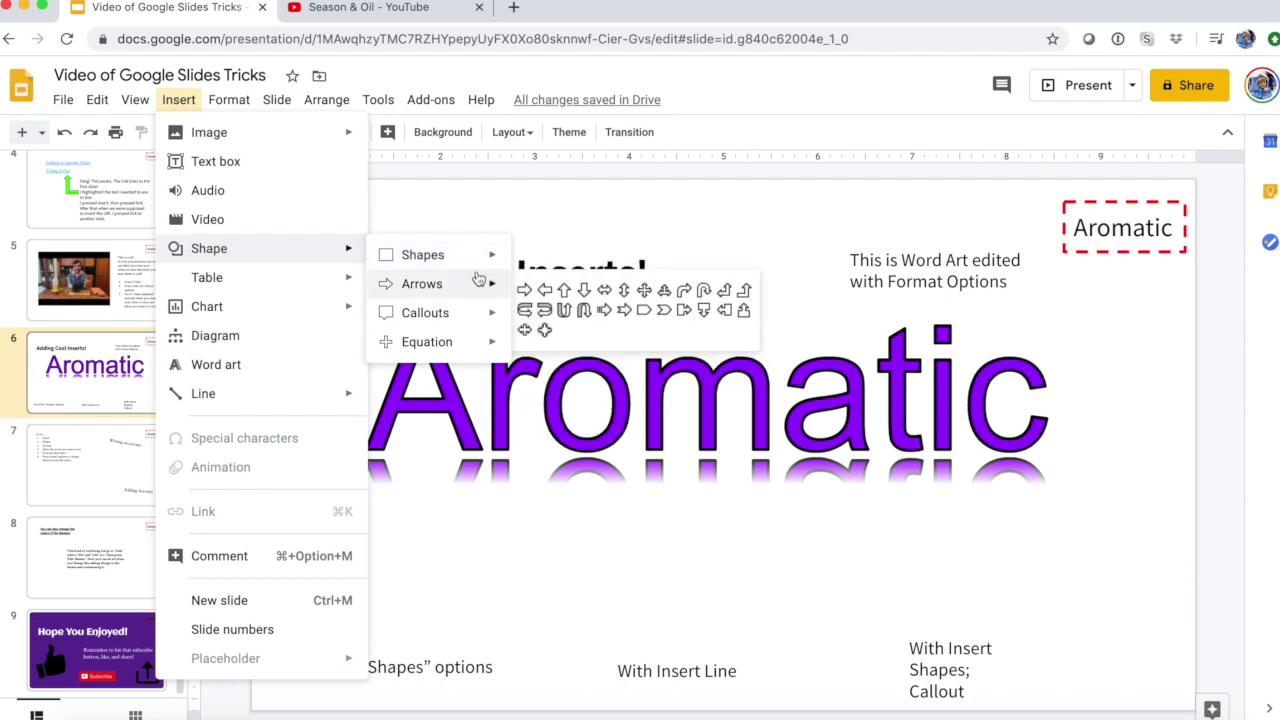
pyautogui.moveTo(478, 262)
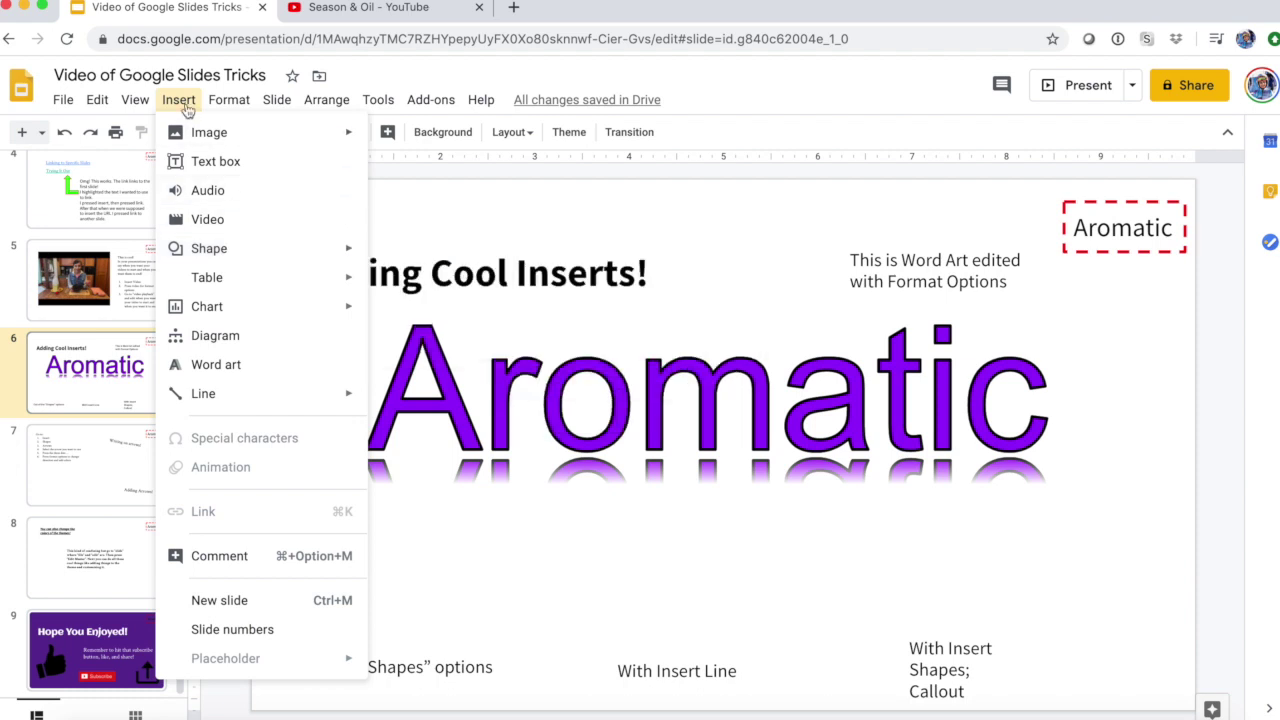
pyautogui.moveTo(303, 250)
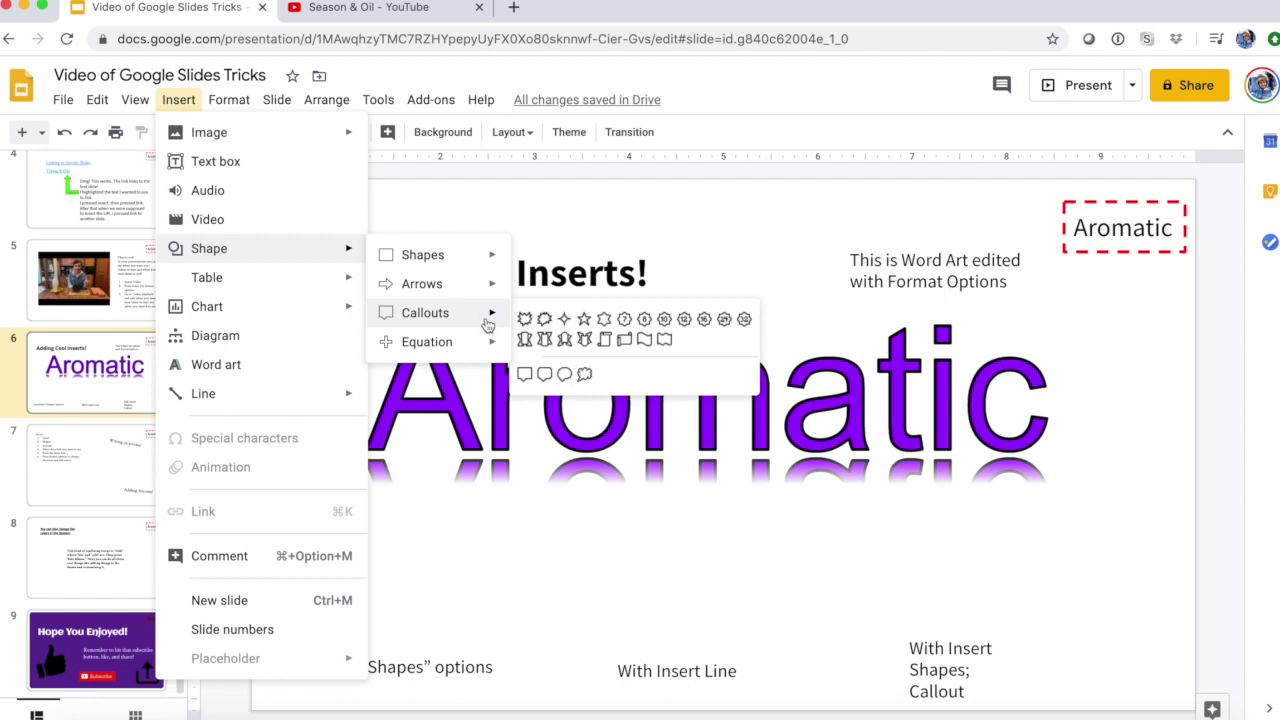
# - Draw a cloud callout above the shapes caption with a transparent fill
pyautogui.click(604, 343)
pyautogui.moveTo(327, 605); pyautogui.dragTo(413, 540)
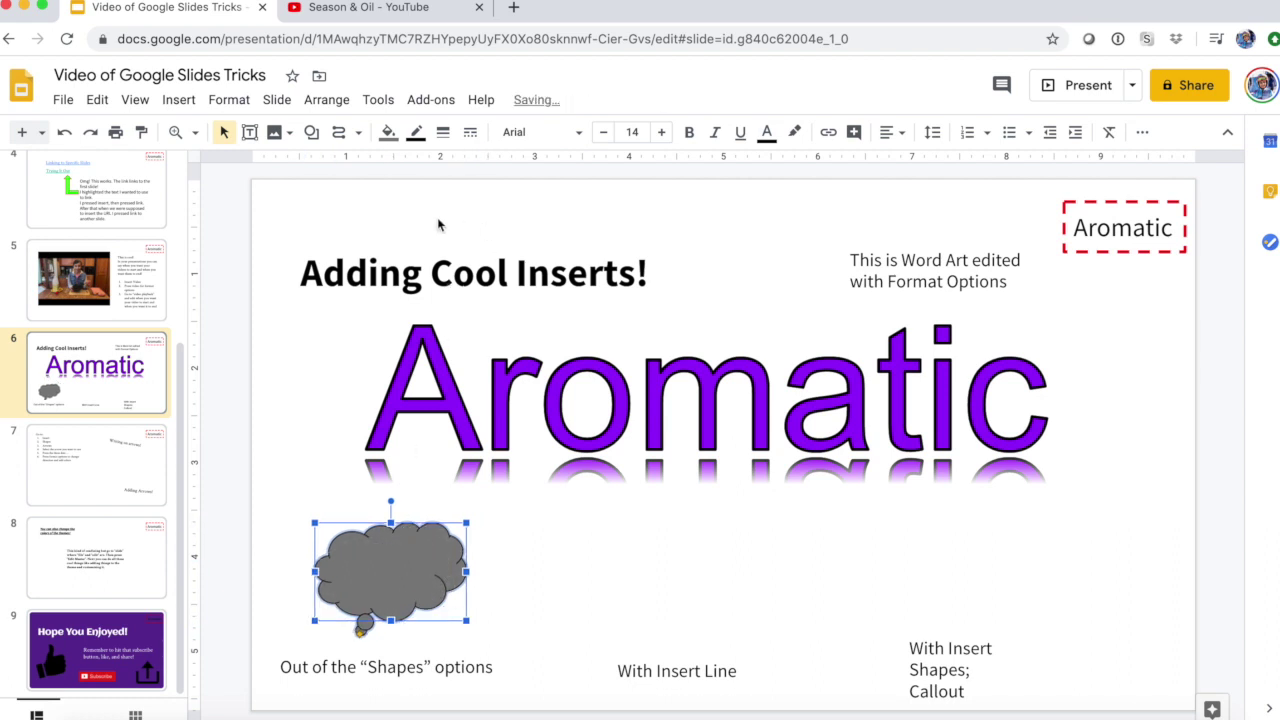
pyautogui.click(388, 133)
pyautogui.click(549, 199)
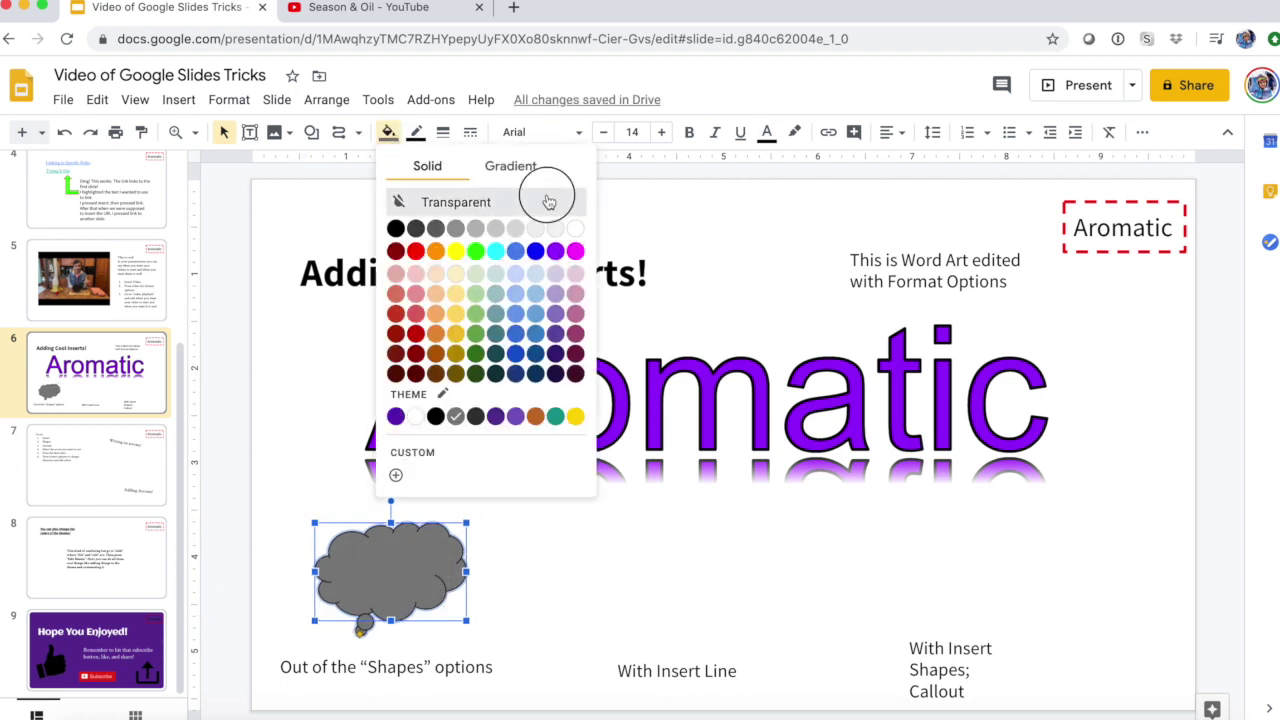
# - Give the cloud callout a 2px dotted outline
pyautogui.click(576, 329)
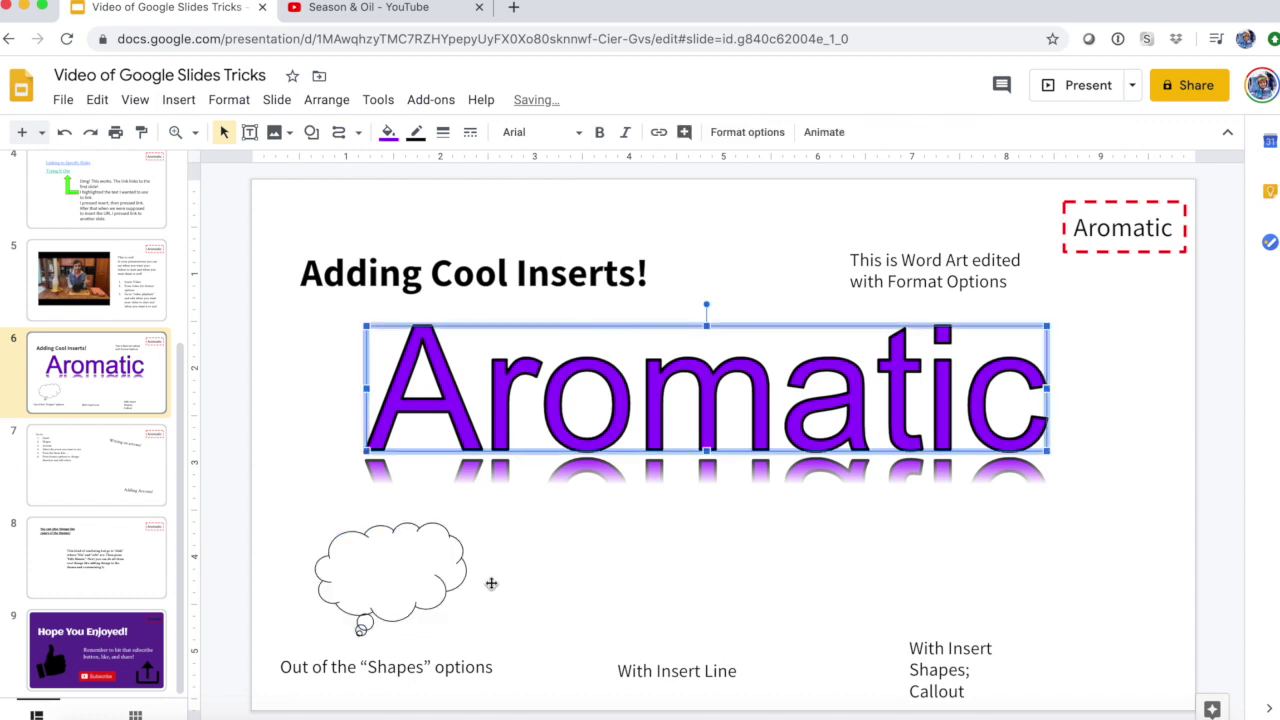
pyautogui.click(403, 593)
pyautogui.click(443, 132)
pyautogui.click(459, 191)
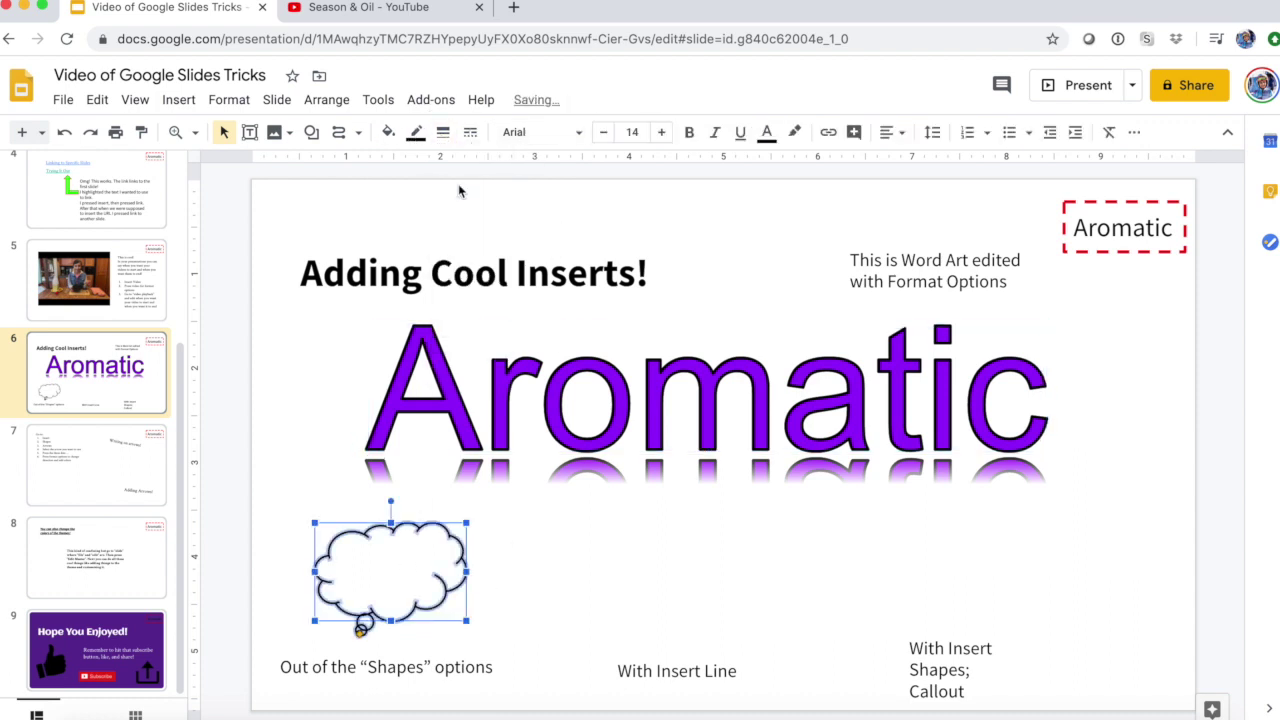
pyautogui.click(470, 132)
pyautogui.click(505, 189)
pyautogui.click(620, 446)
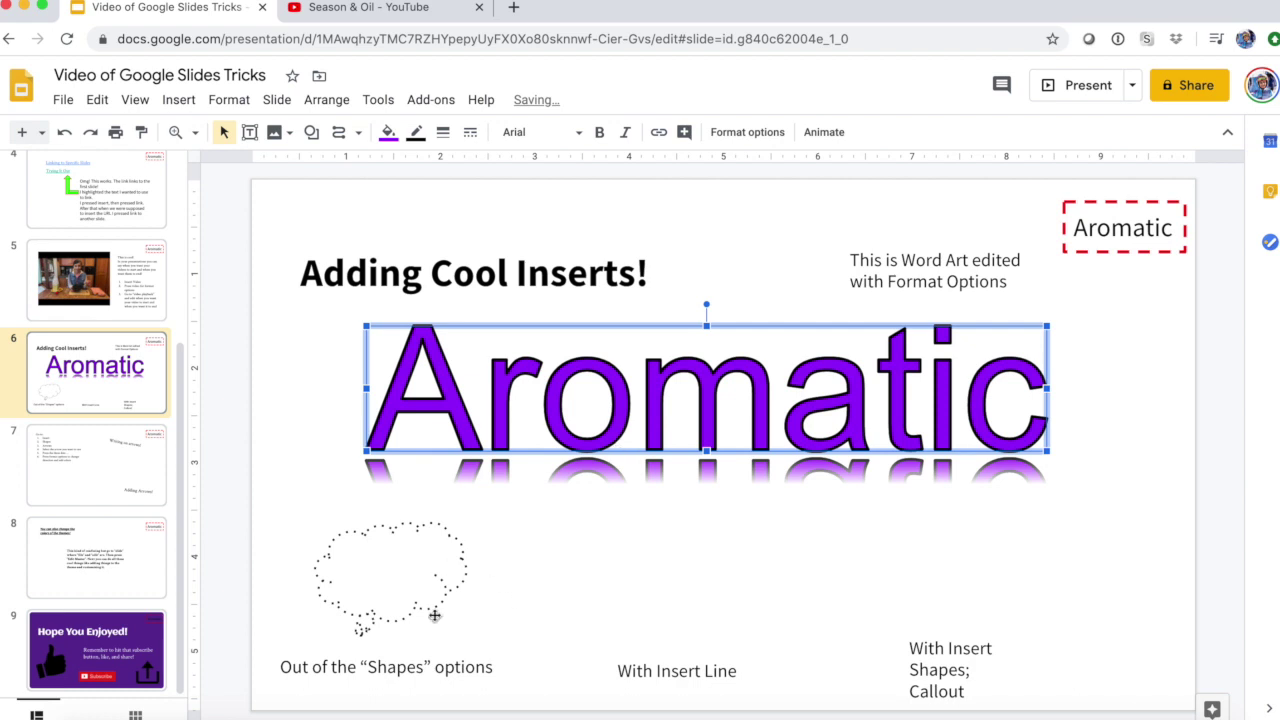
pyautogui.click(446, 556)
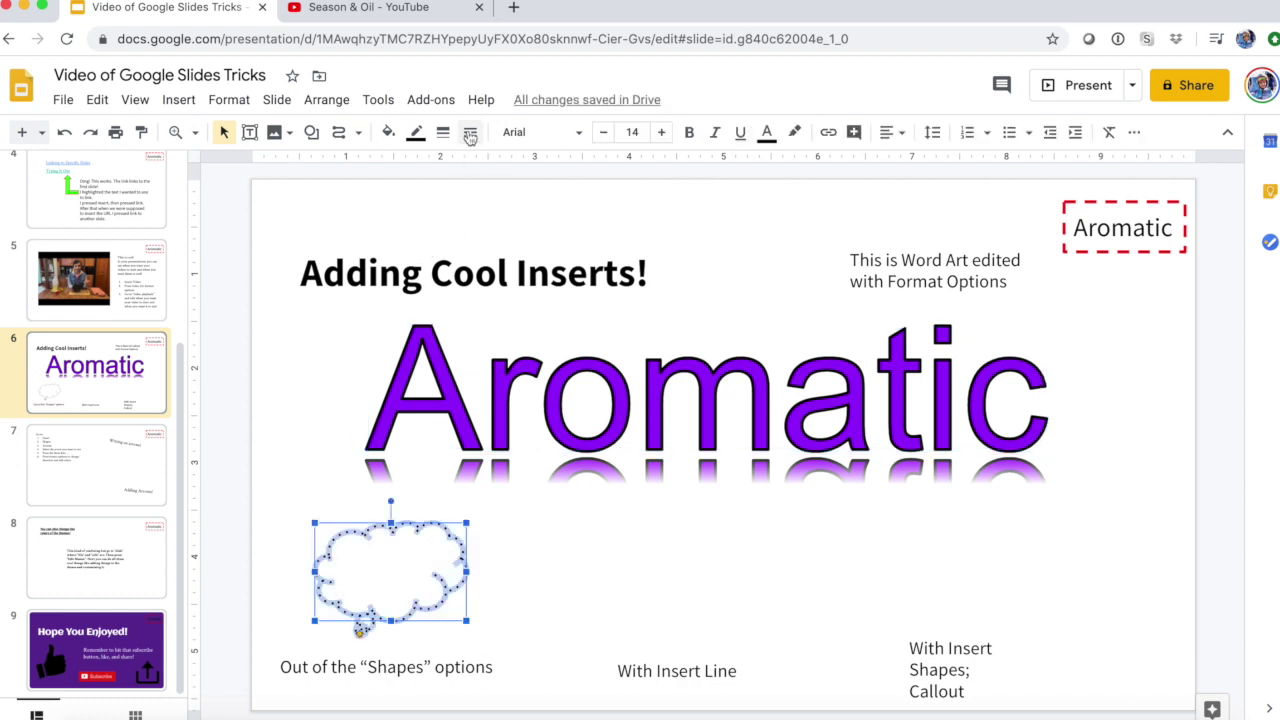
pyautogui.click(636, 594)
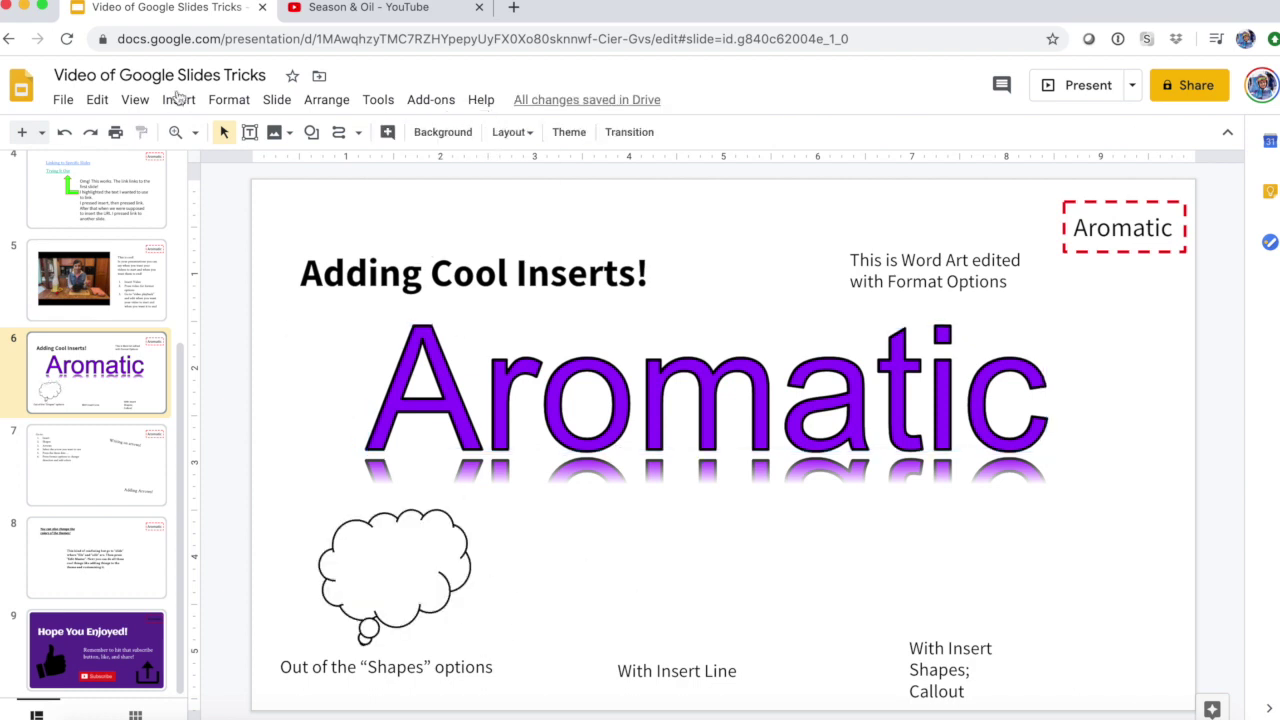
# - Bring up the Insert > Line options
pyautogui.click(356, 138)
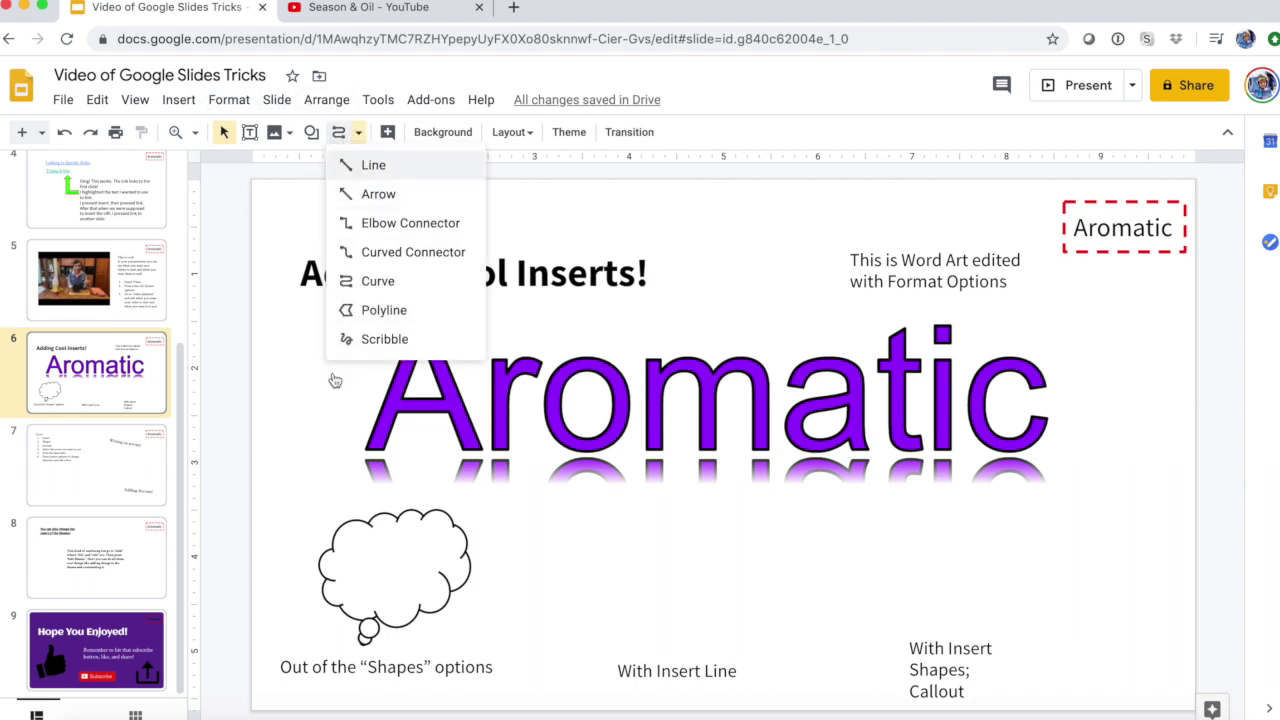
pyautogui.click(350, 162)
pyautogui.click(175, 104)
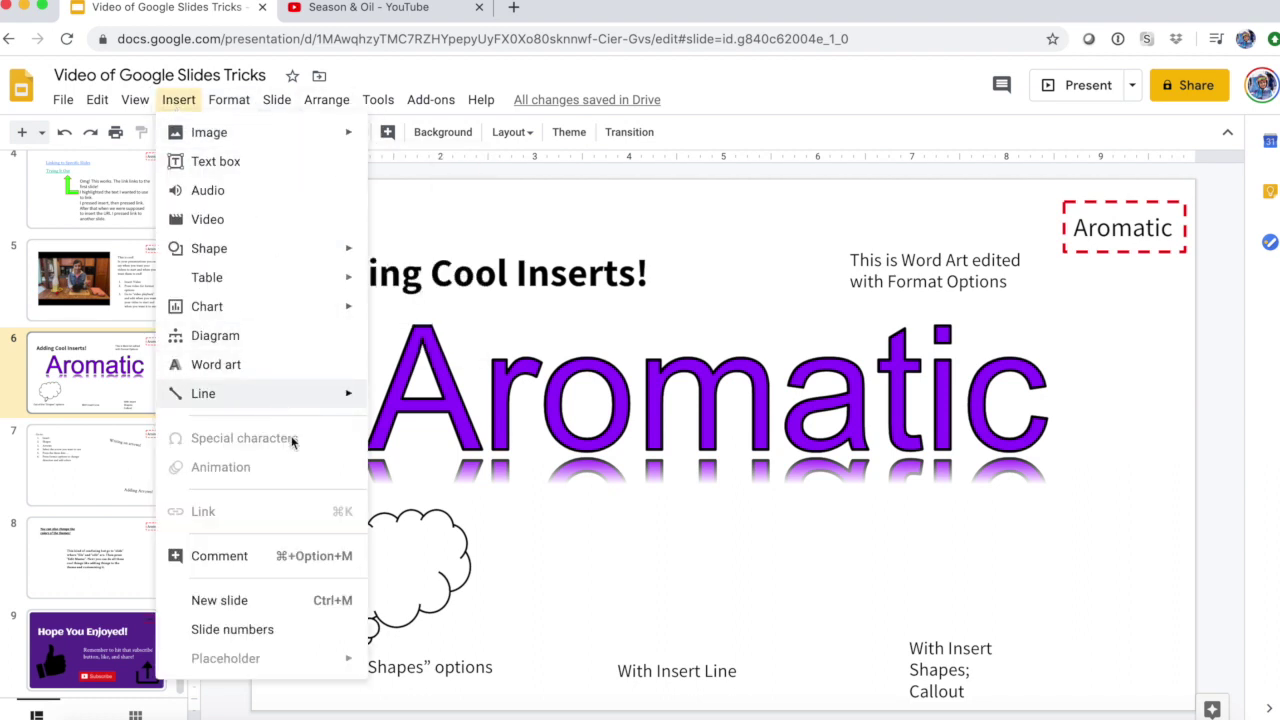
pyautogui.moveTo(350, 398)
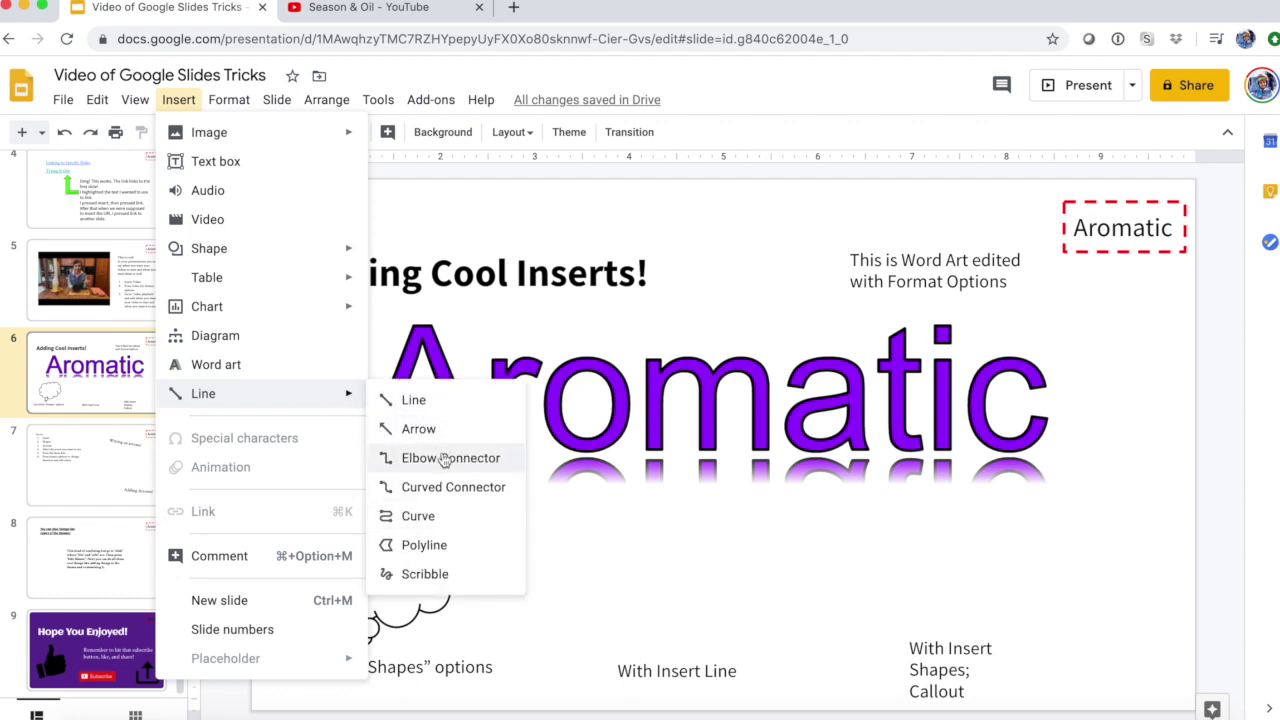
# - Draw an S-shaped curve above the 'With Insert Line' caption
pyautogui.click(424, 518)
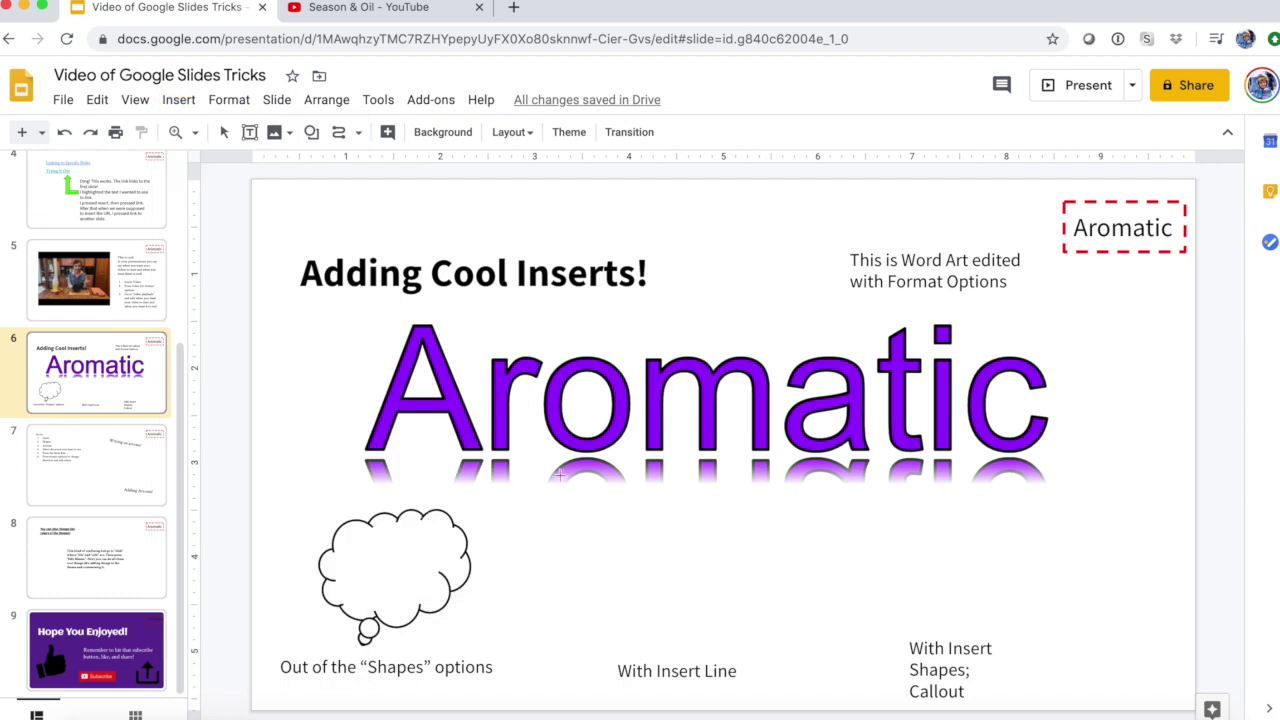
pyautogui.click(594, 513)
pyautogui.click(707, 519)
pyautogui.click(643, 581)
pyautogui.click(718, 607)
pyautogui.doubleClick(650, 639)
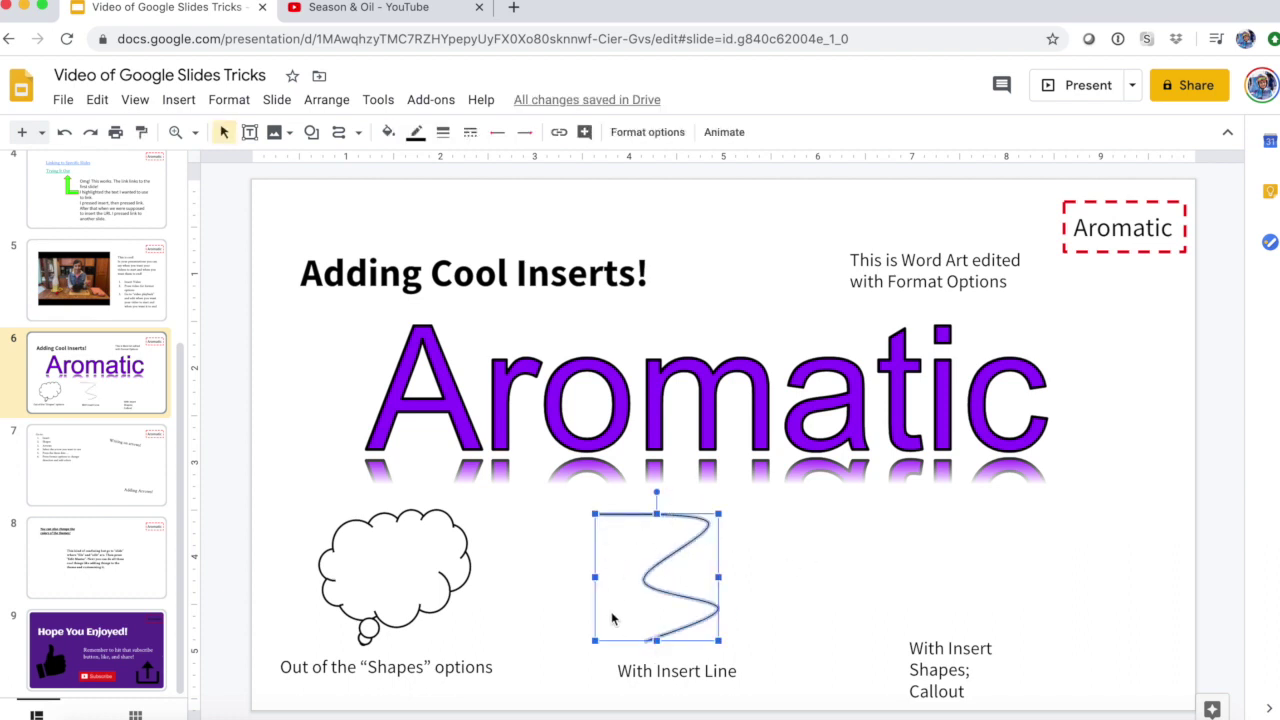
# - Make the curve teal, 8px thick and dashed
pyautogui.click(388, 132)
pyautogui.click(390, 133)
pyautogui.click(415, 132)
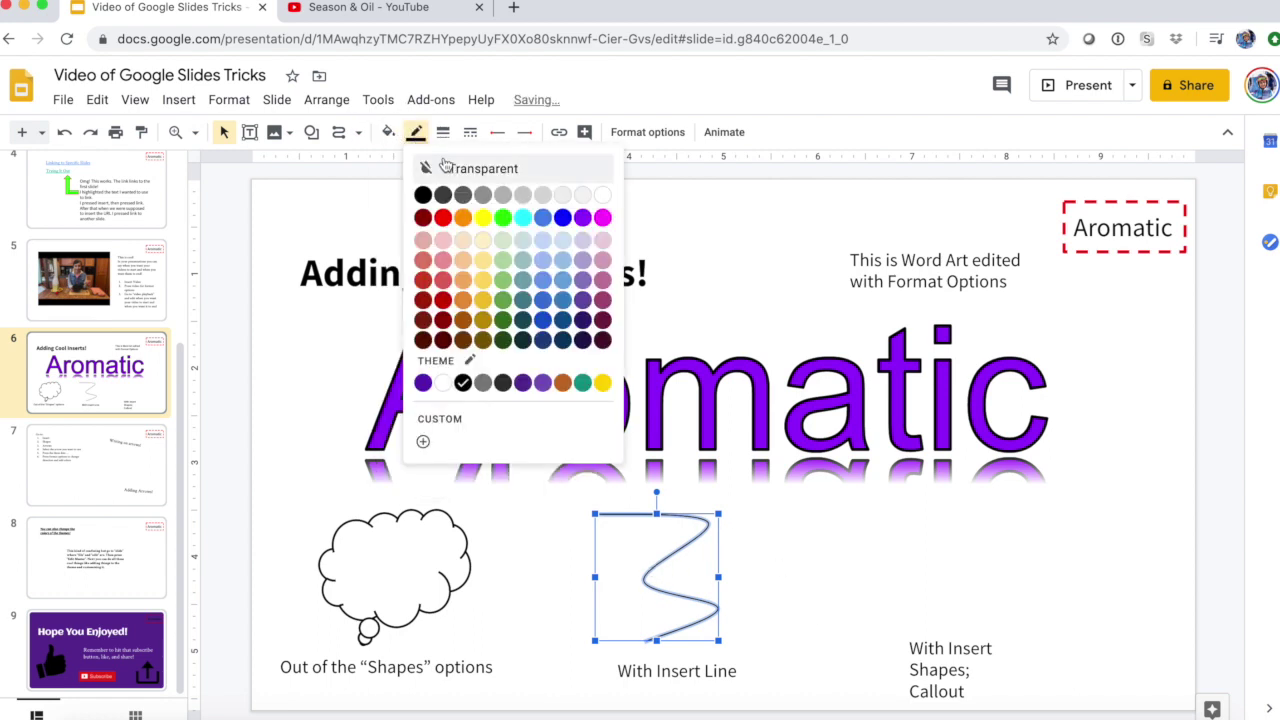
pyautogui.click(374, 209)
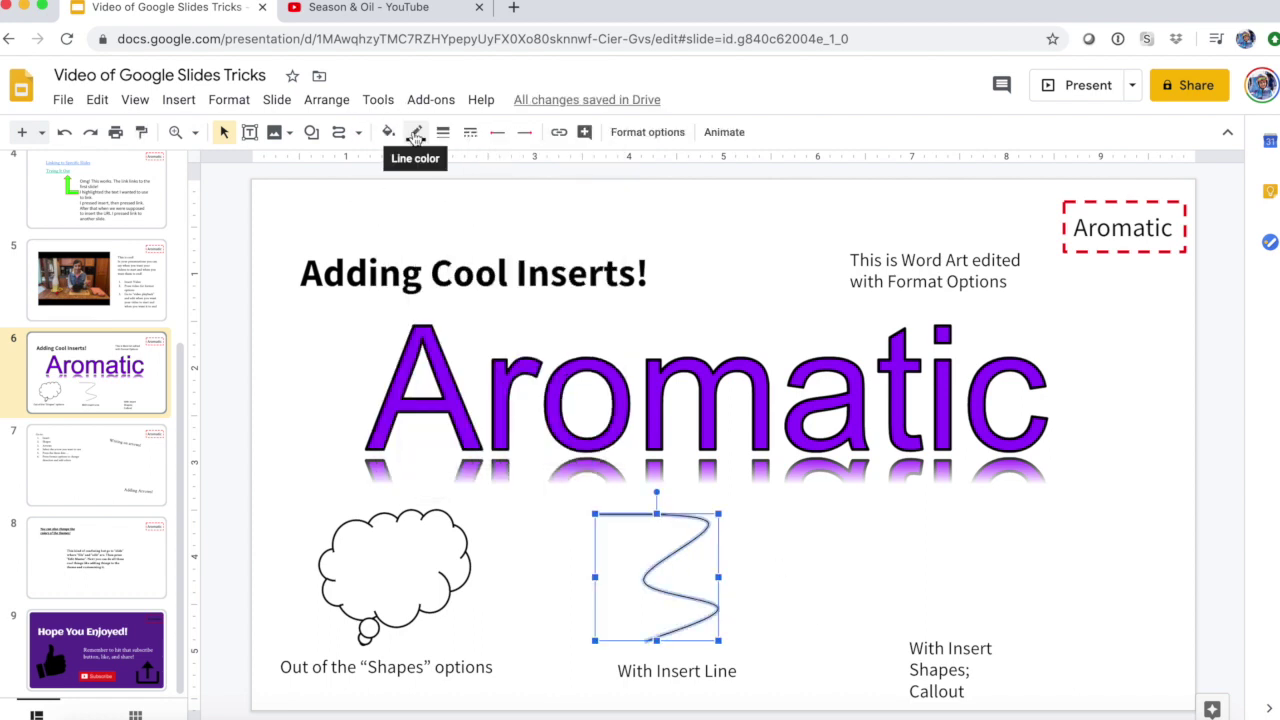
pyautogui.click(416, 133)
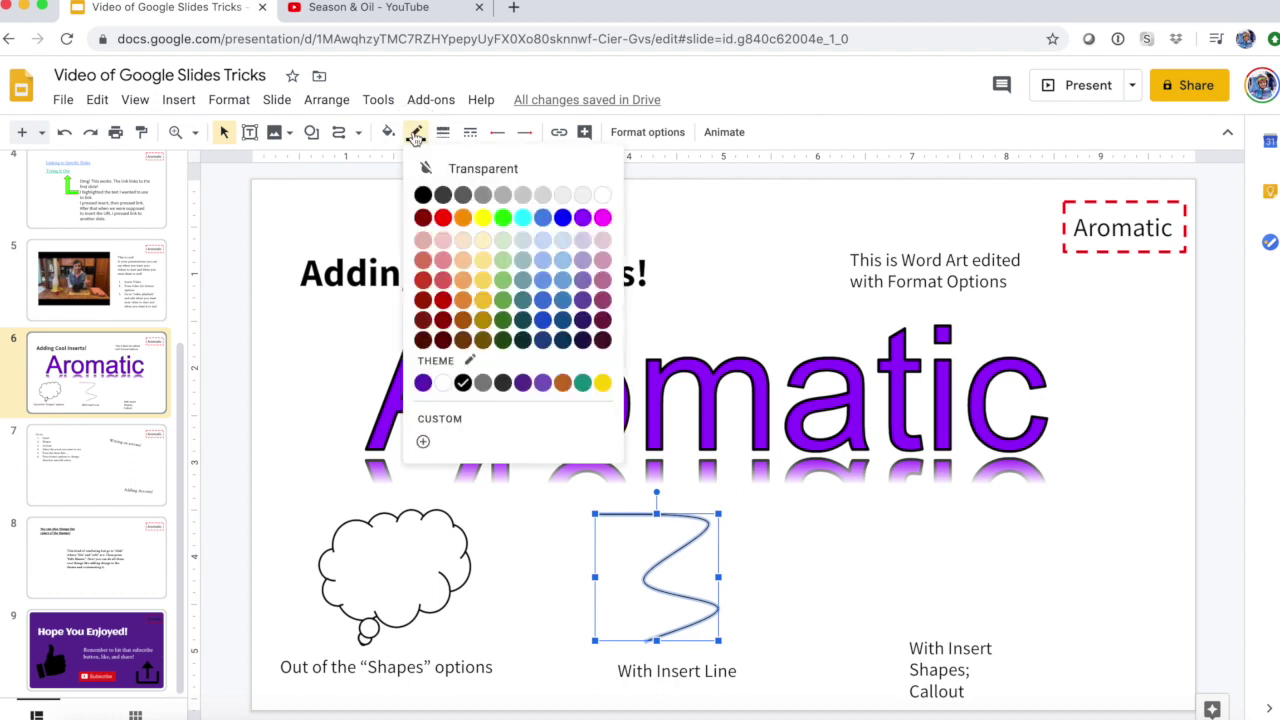
pyautogui.click(583, 384)
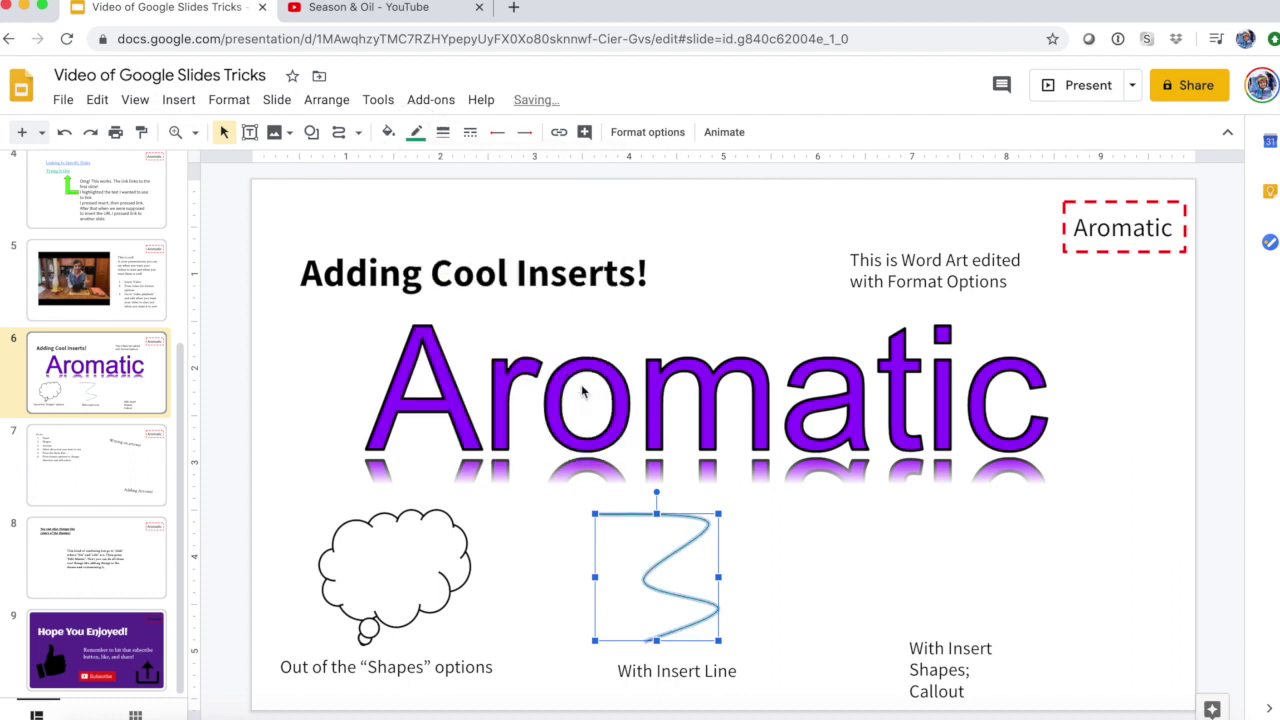
pyautogui.click(442, 133)
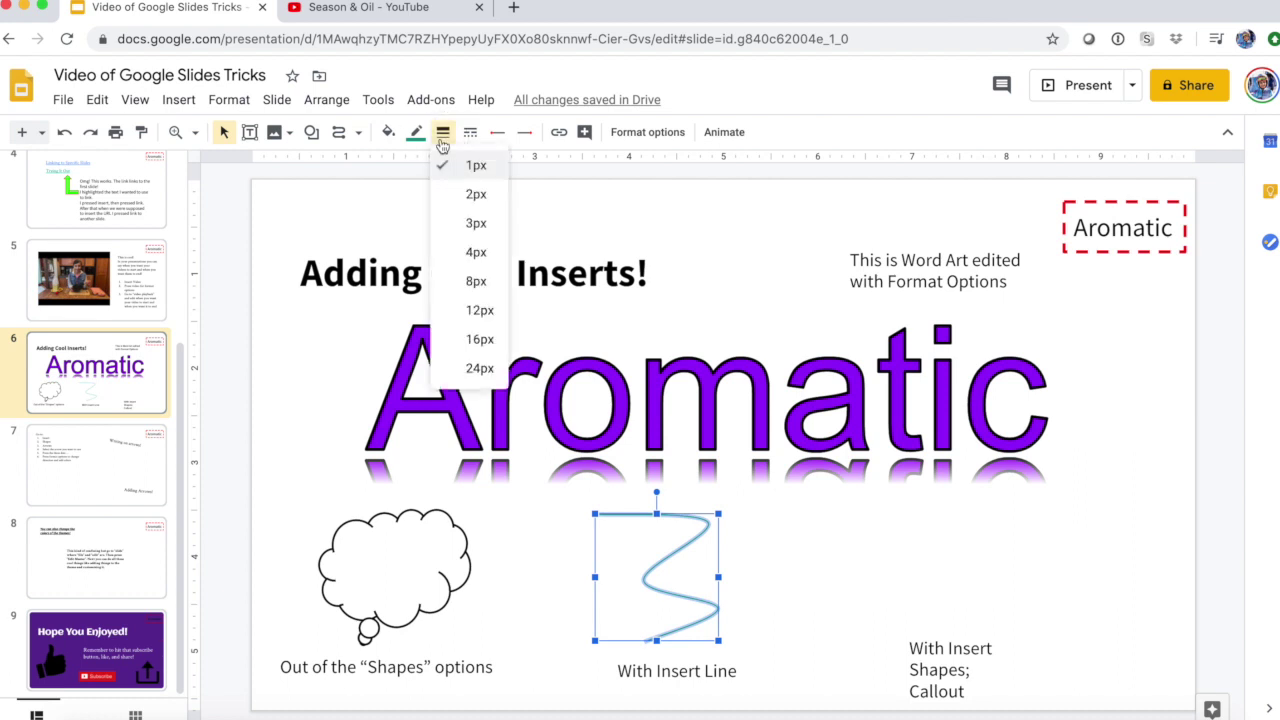
pyautogui.click(477, 282)
pyautogui.click(574, 567)
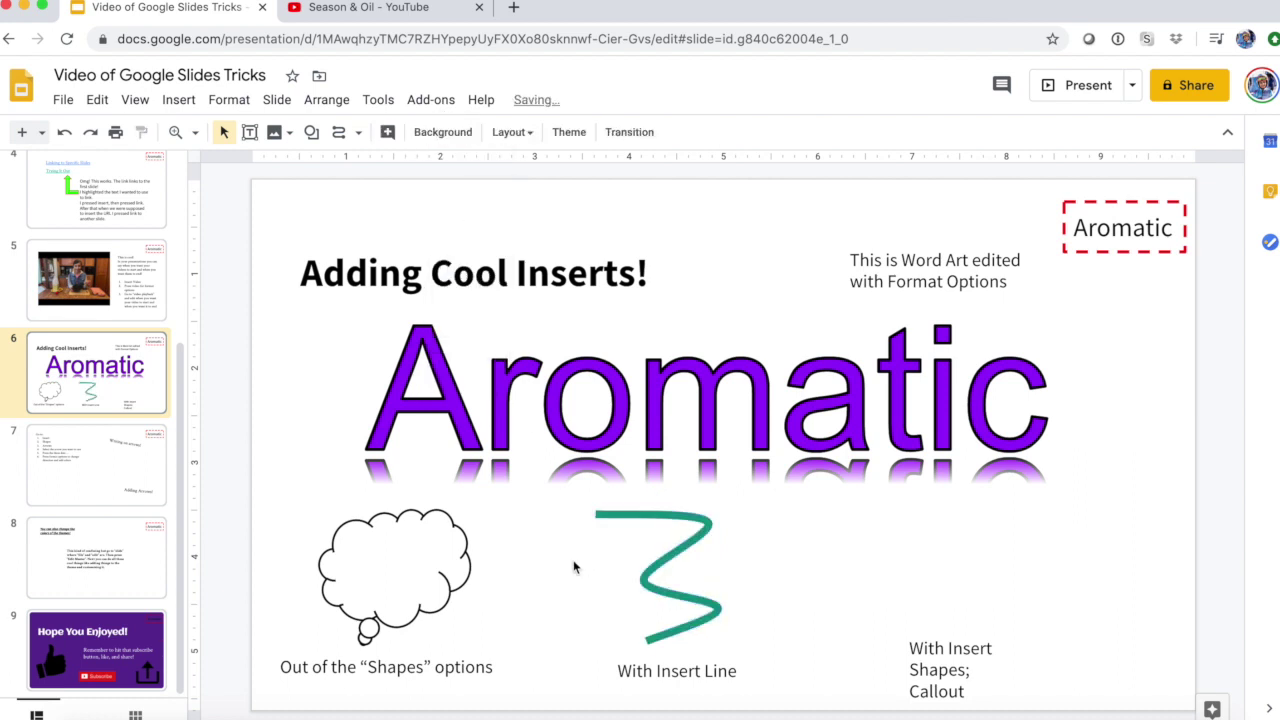
pyautogui.click(653, 569)
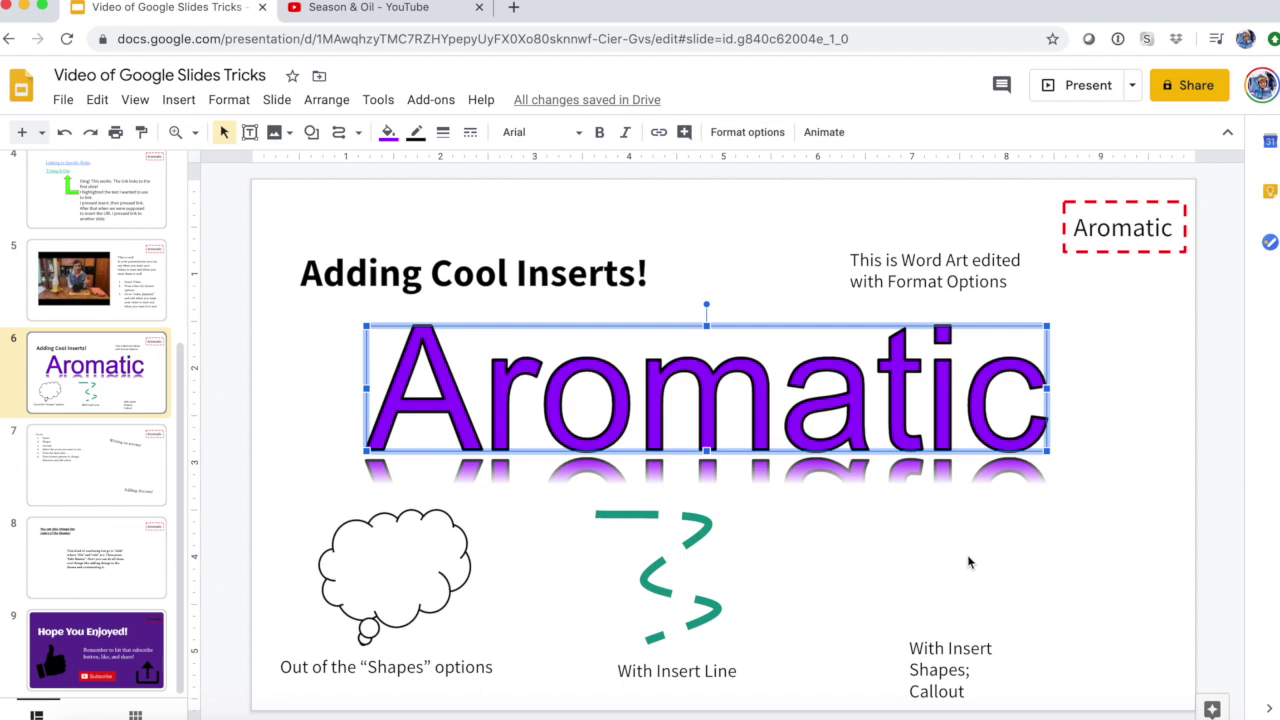
pyautogui.click(942, 555)
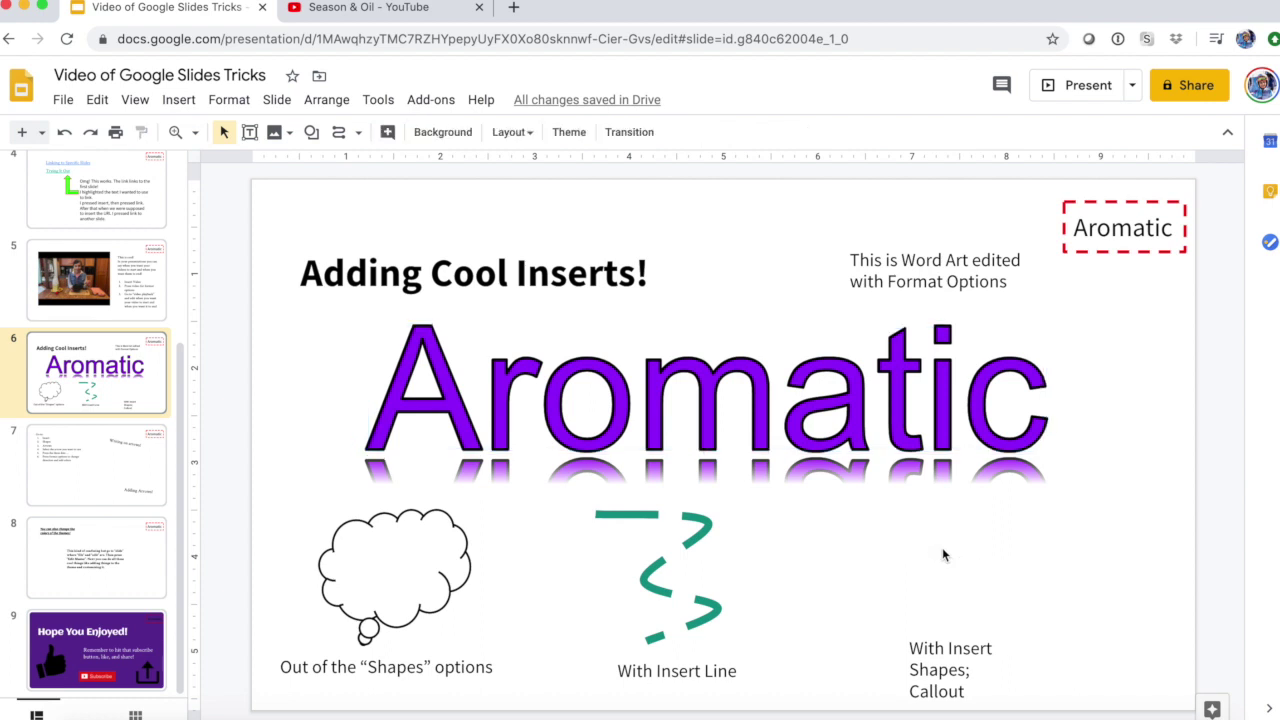
pyautogui.click(181, 104)
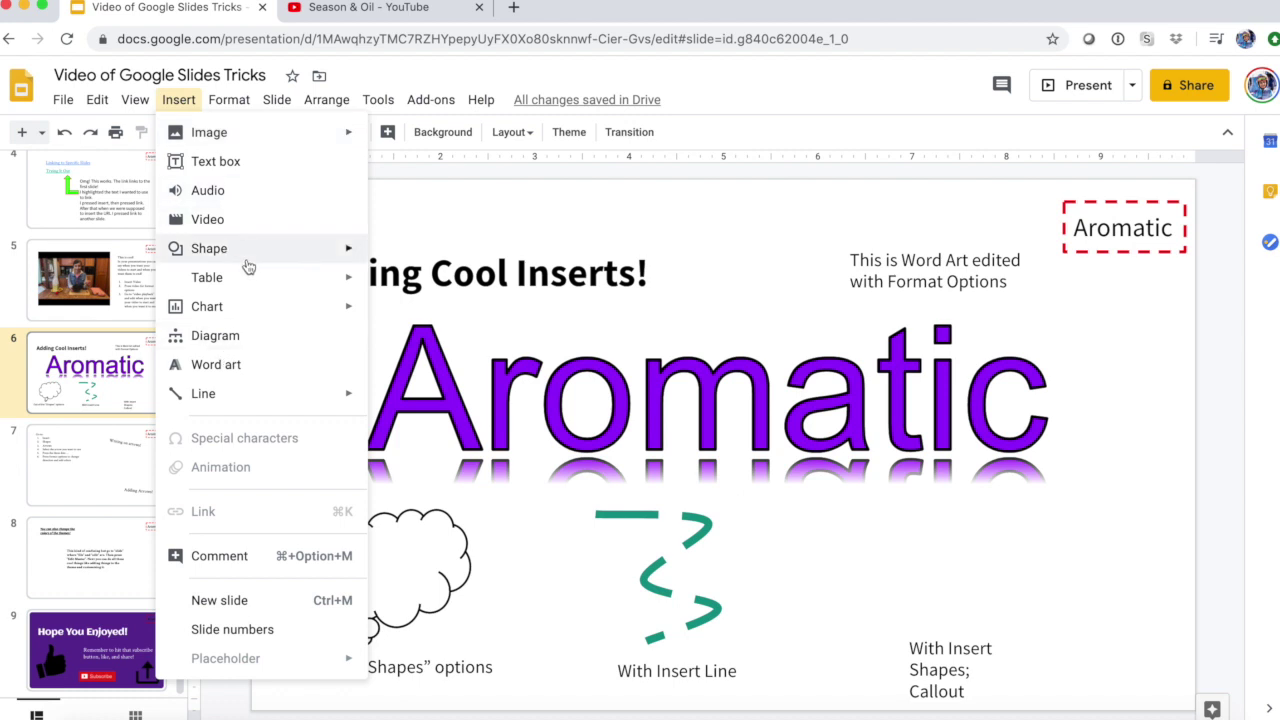
# - Add a bright green speech-bubble callout above the Callout caption, then go to slide 7
pyautogui.moveTo(352, 248)
pyautogui.moveTo(486, 314)
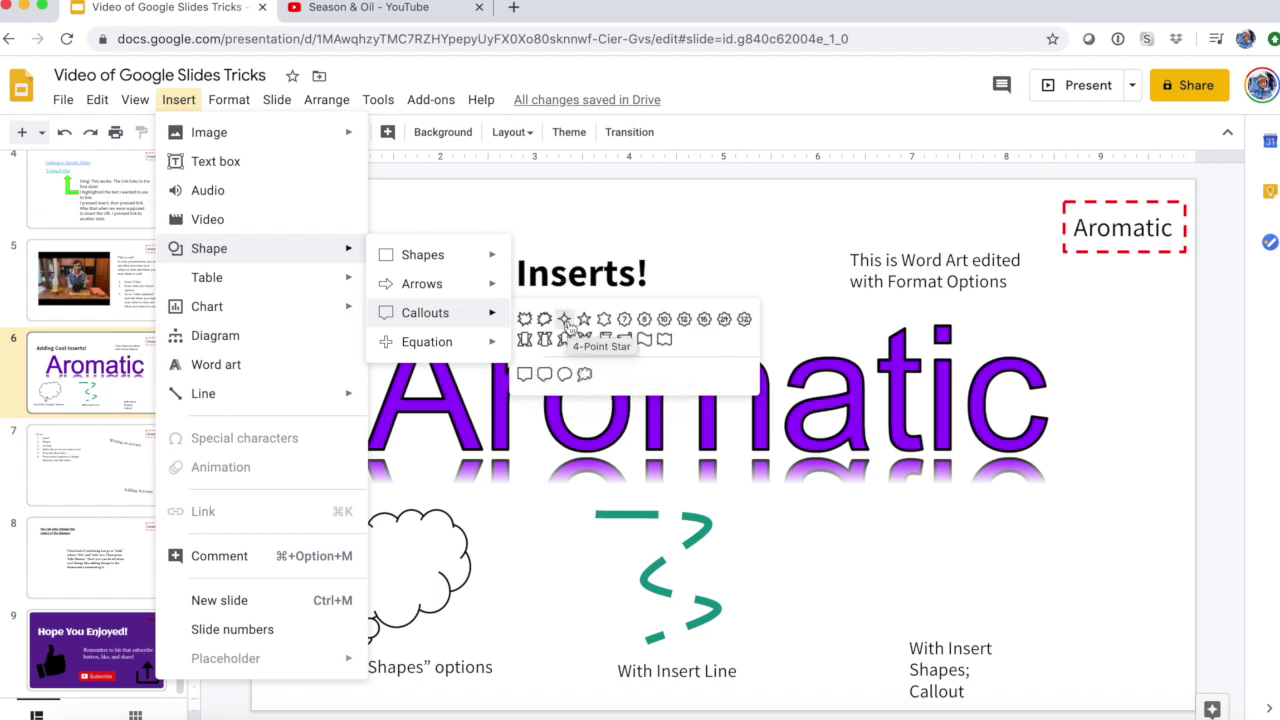
pyautogui.click(556, 374)
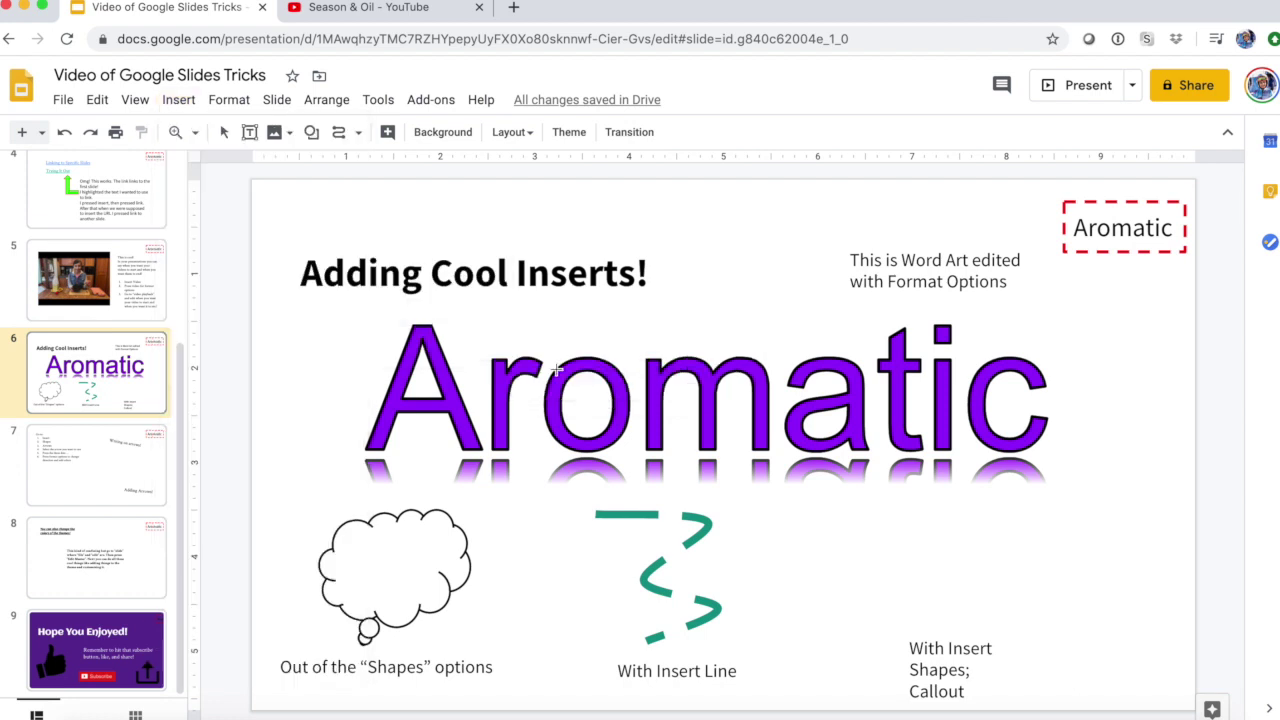
pyautogui.moveTo(886, 526); pyautogui.dragTo(1024, 612)
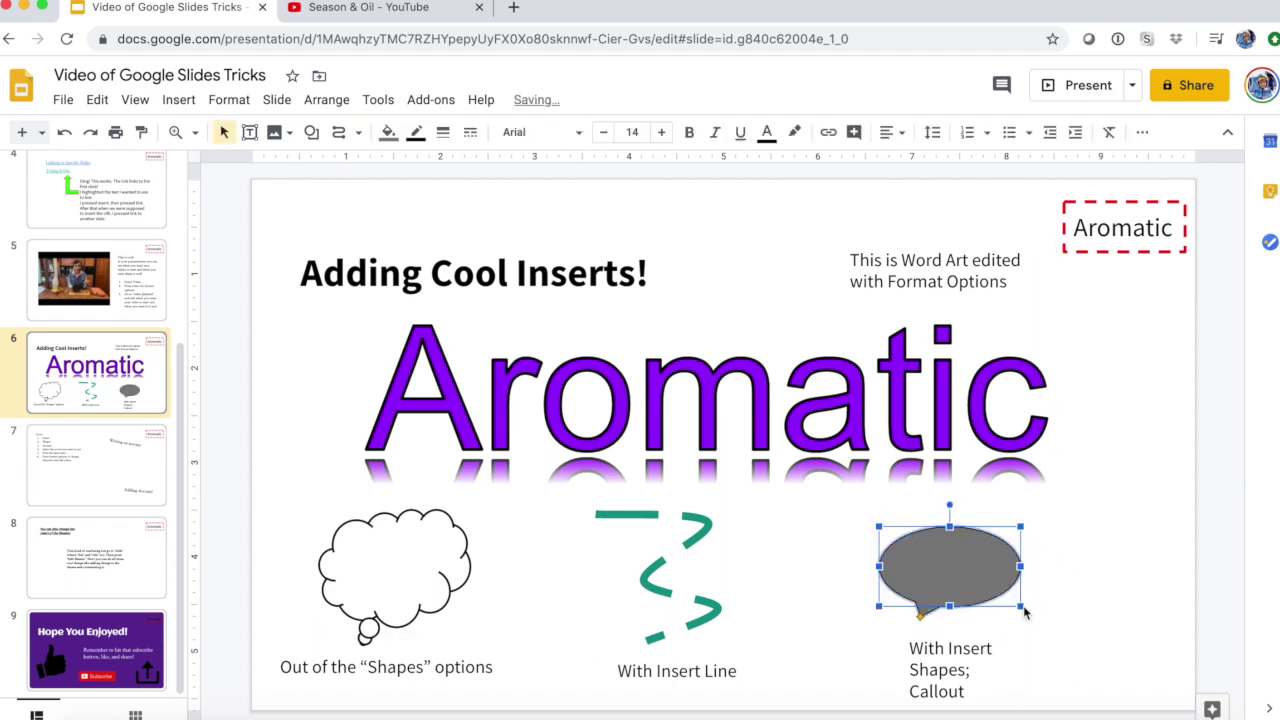
pyautogui.click(388, 132)
pyautogui.click(474, 251)
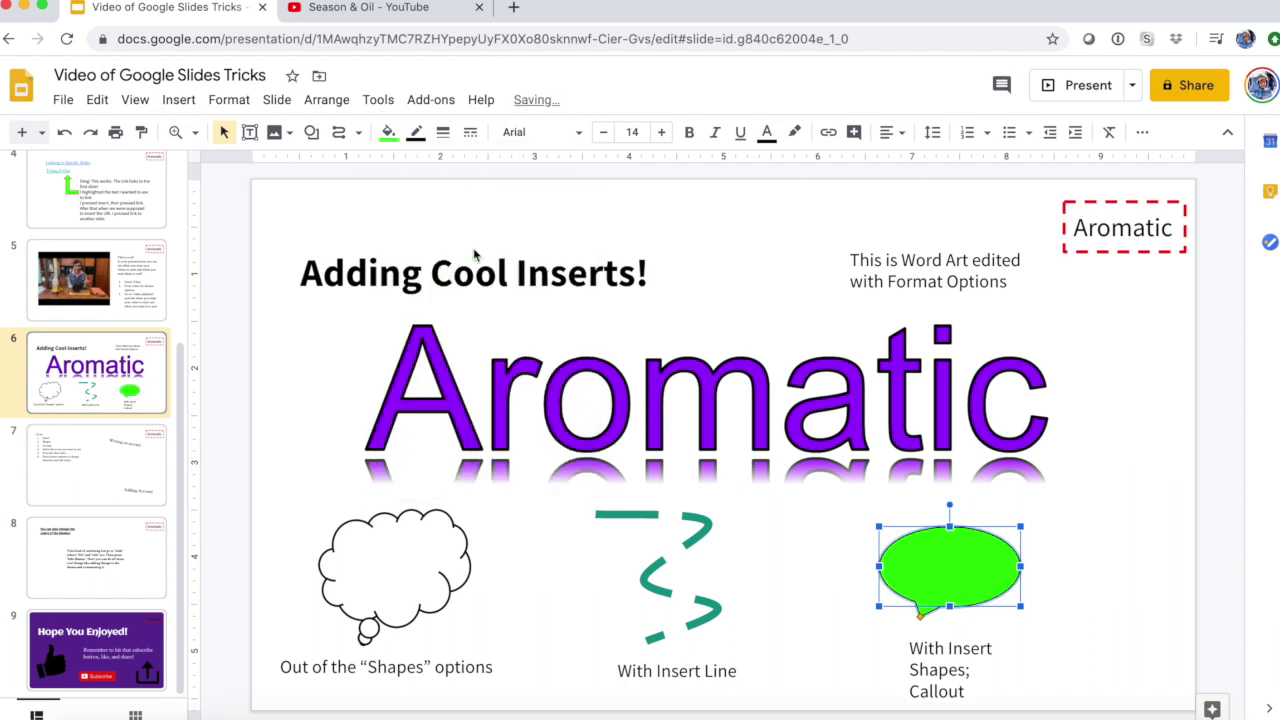
pyautogui.press('Escape')
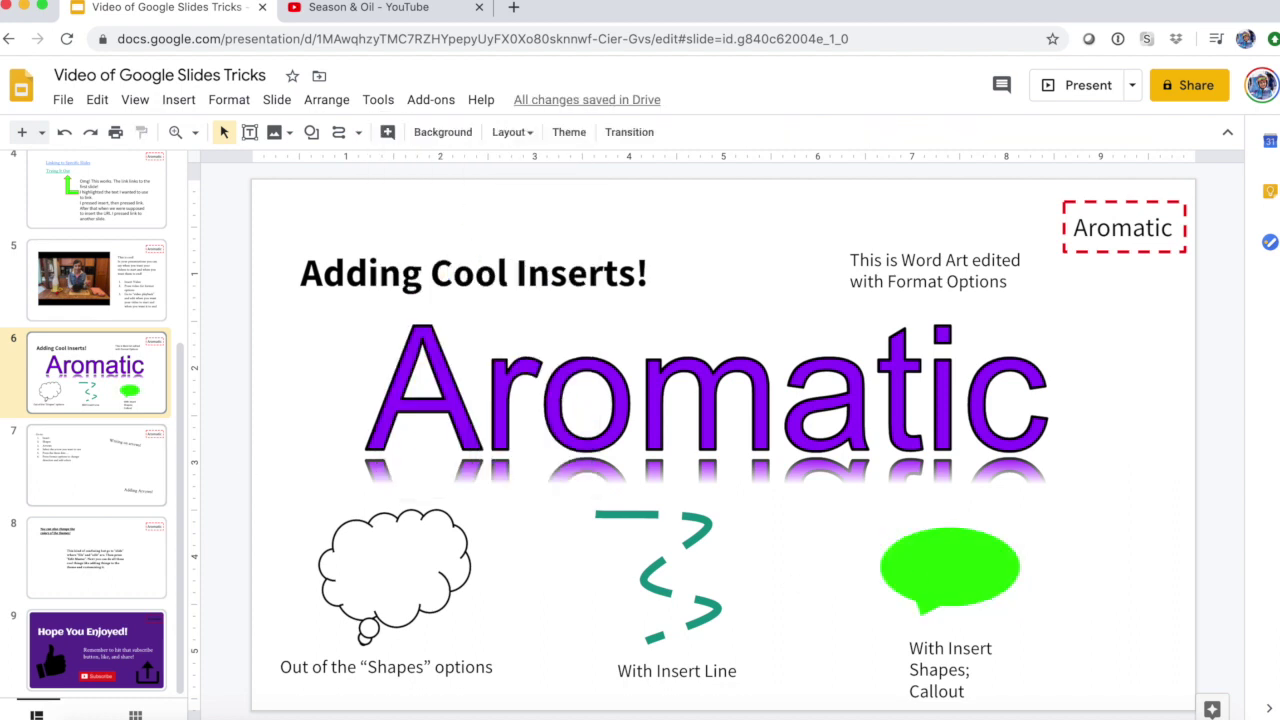
pyautogui.click(128, 491)
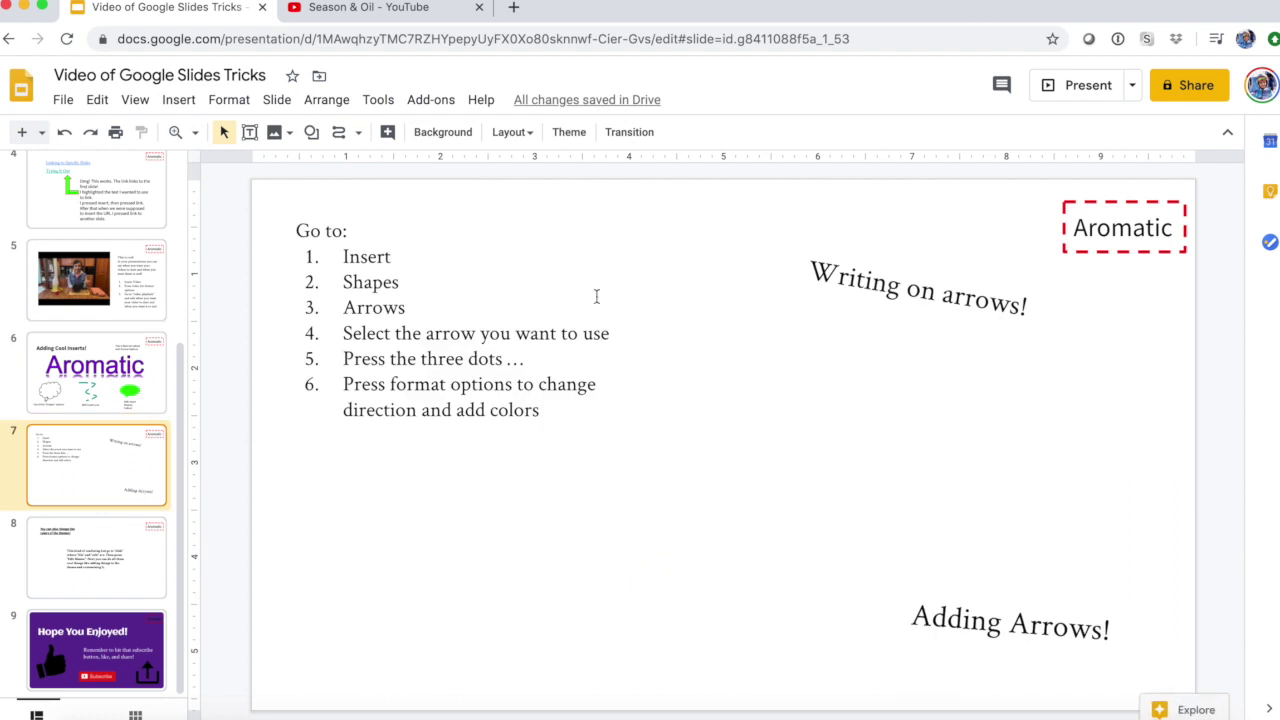
# - Draw a large three-way arrow to the right of the instructions list
pyautogui.click(178, 99)
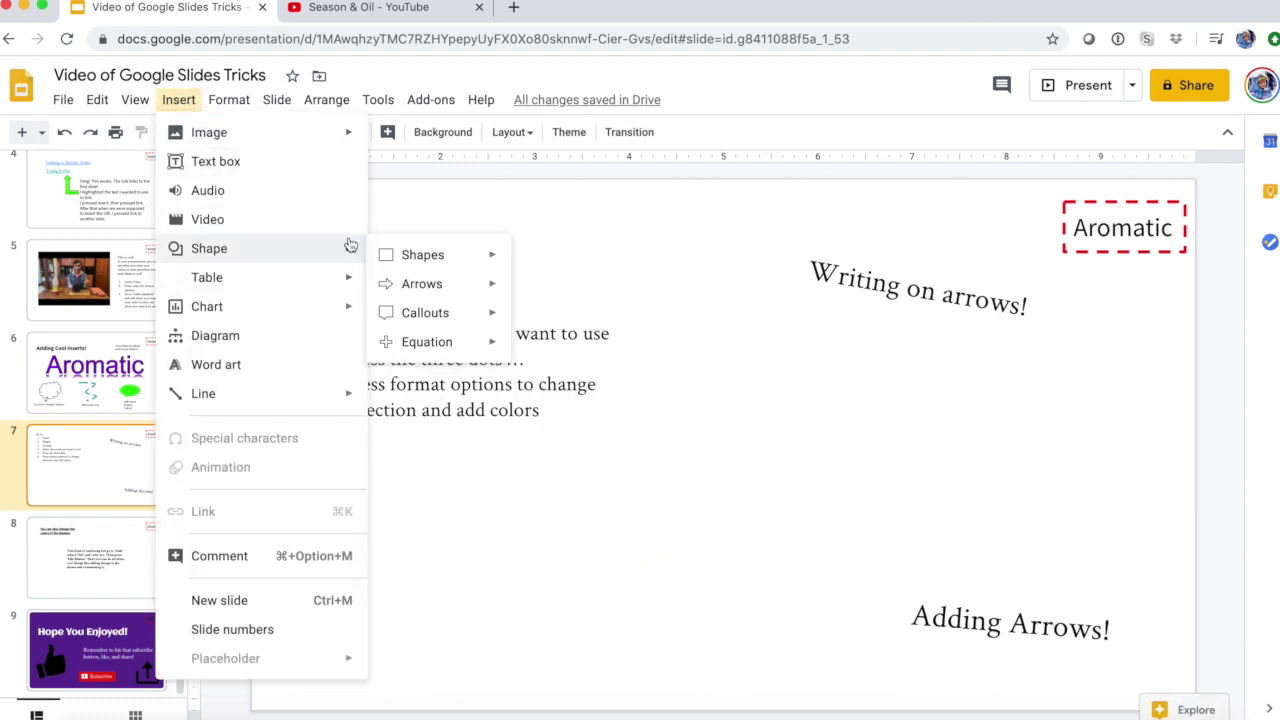
pyautogui.moveTo(494, 288)
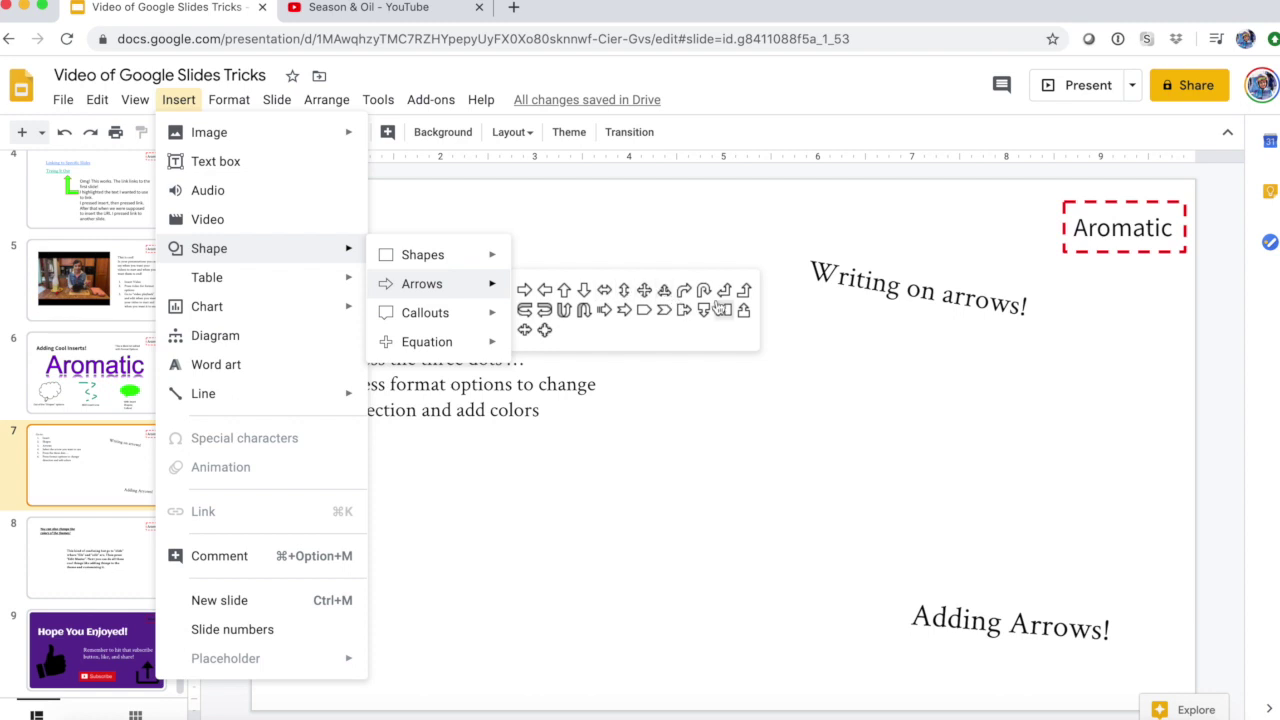
pyautogui.click(673, 288)
pyautogui.moveTo(530, 568)
pyautogui.mouseDown()
pyautogui.moveTo(751, 369)
pyautogui.moveTo(622, 521)
pyautogui.moveTo(446, 586)
pyautogui.moveTo(434, 569)
pyautogui.moveTo(576, 568)
pyautogui.mouseUp()
pyautogui.moveTo(729, 535)
pyautogui.mouseDown()
pyautogui.moveTo(734, 423)
pyautogui.moveTo(966, 429)
pyautogui.moveTo(833, 416)
pyautogui.moveTo(546, 434)
pyautogui.moveTo(731, 437)
pyautogui.moveTo(794, 406)
pyautogui.moveTo(849, 400)
pyautogui.mouseUp()
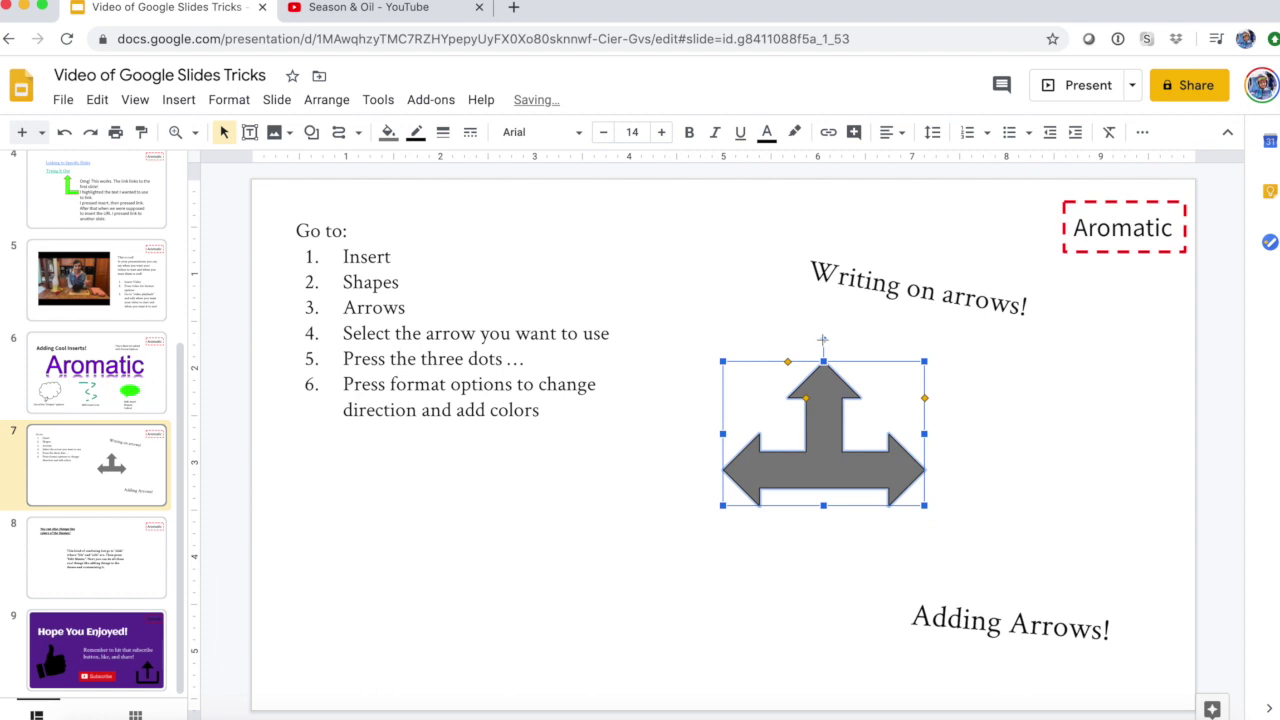
# - Rotate the arrow about 28° clockwise and fill it bright green
pyautogui.moveTo(822, 339); pyautogui.dragTo(867, 350)
pyautogui.click(388, 132)
pyautogui.click(498, 250)
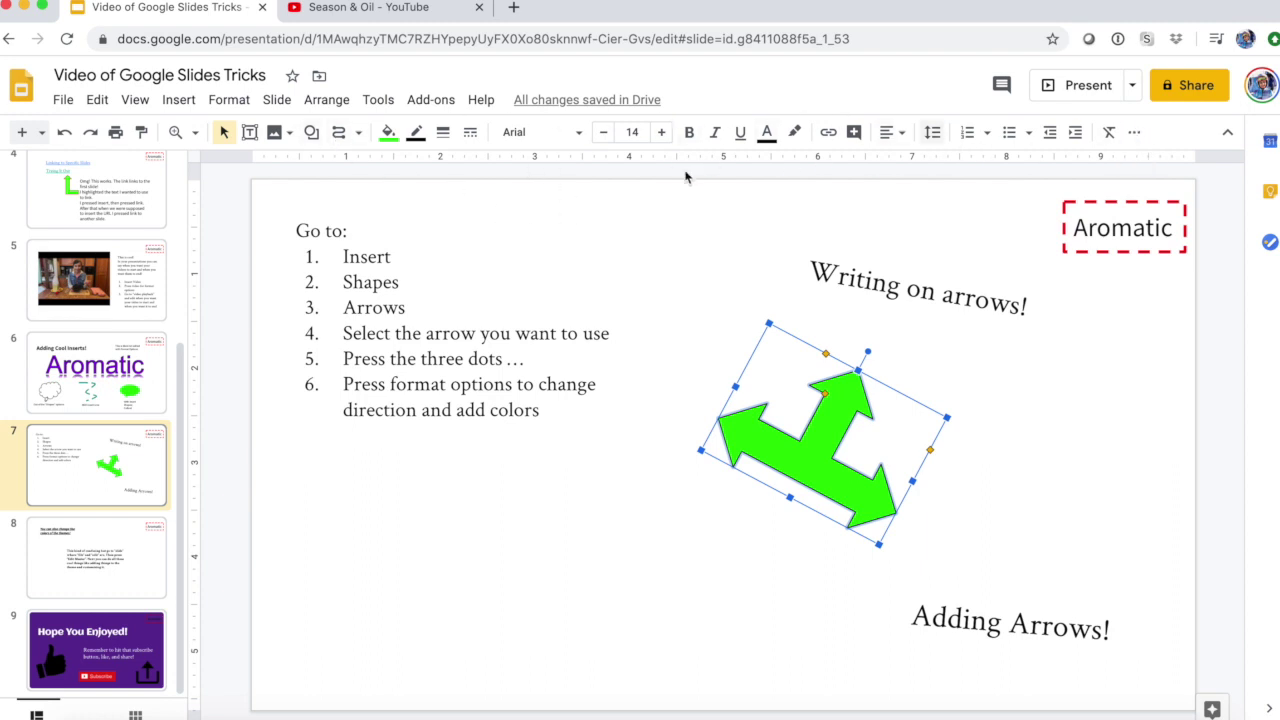
pyautogui.click(1135, 133)
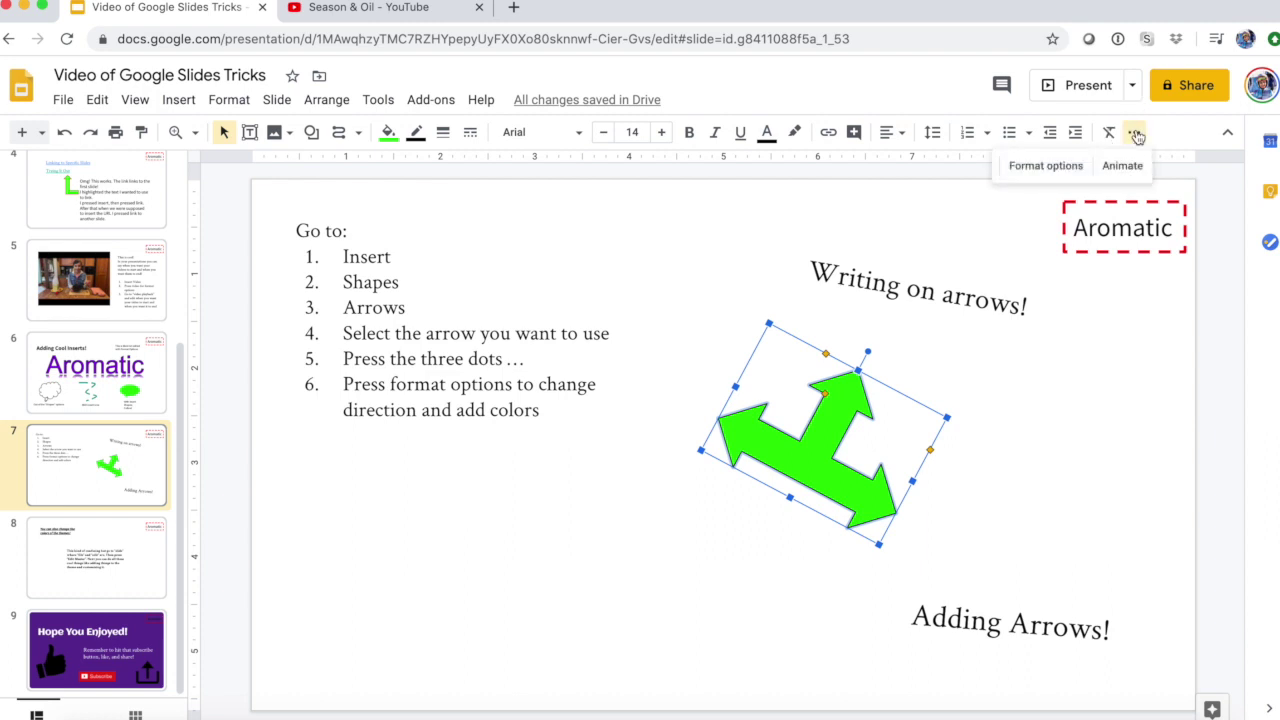
# - Rotate the arrow 90° four times and flip it twice, leaving it at 28.1°
pyautogui.click(1074, 168)
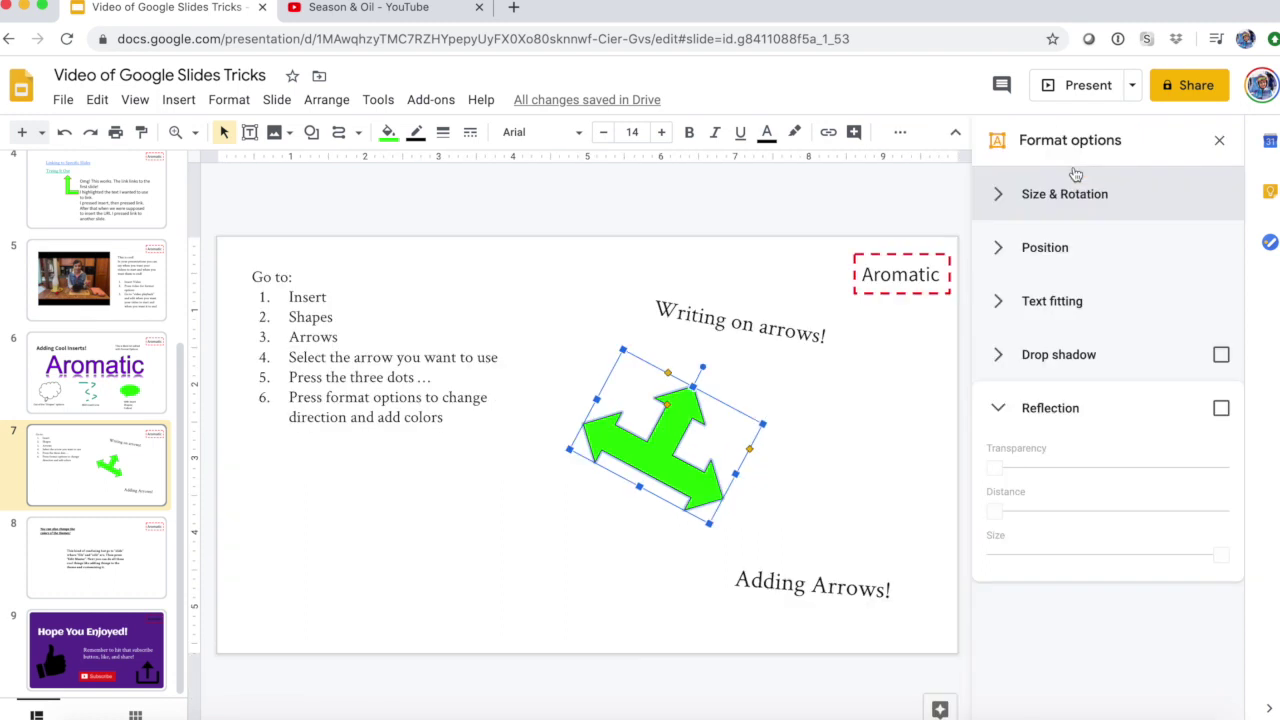
pyautogui.click(1003, 199)
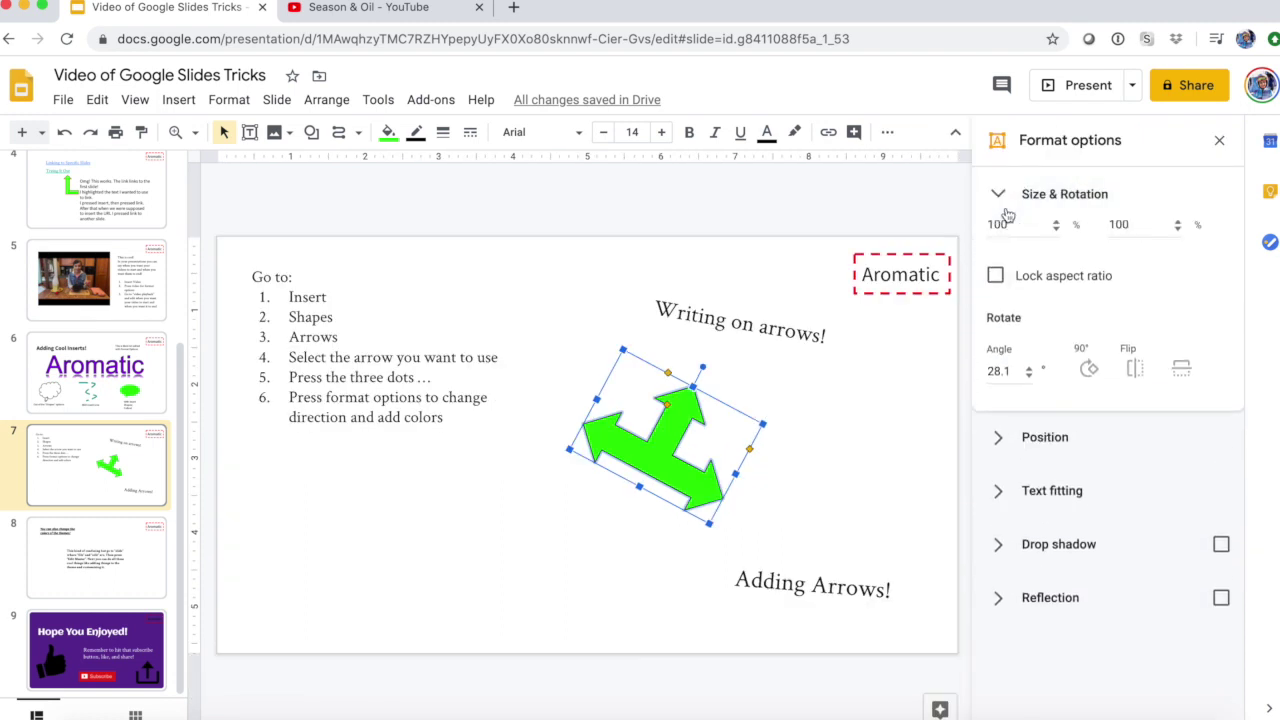
pyautogui.click(1089, 497)
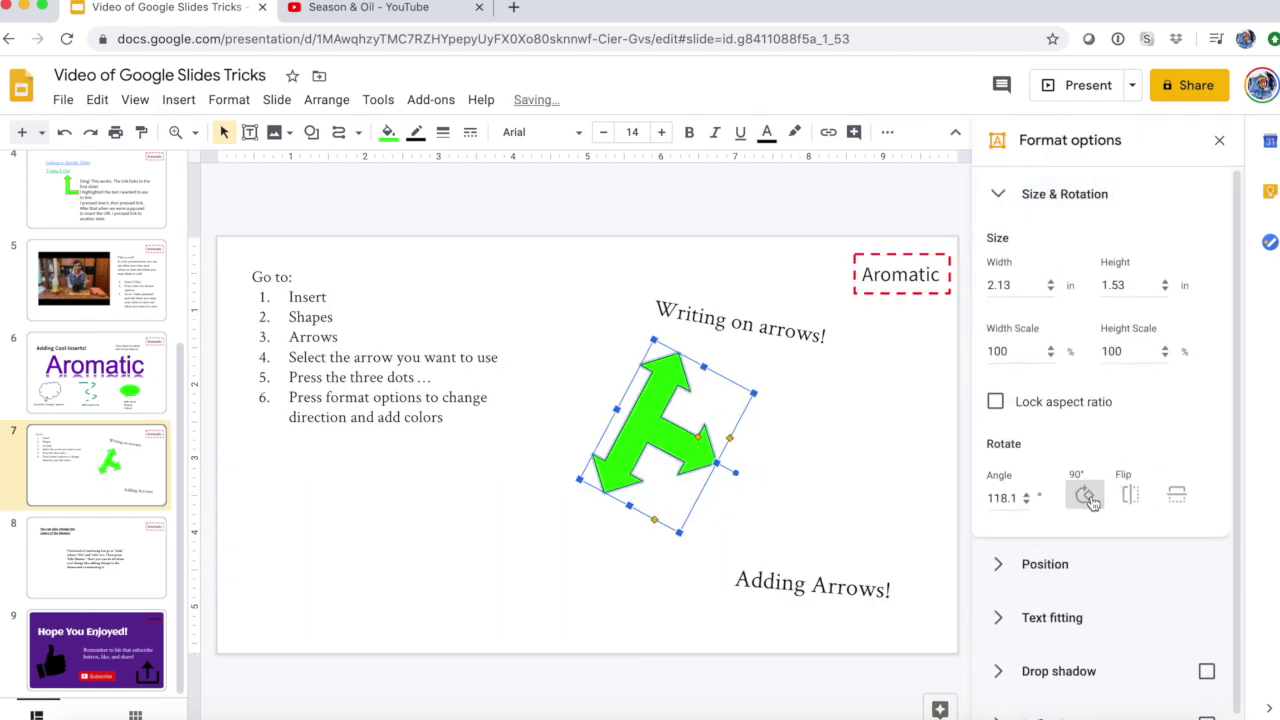
pyautogui.click(1089, 497)
pyautogui.click(1087, 495)
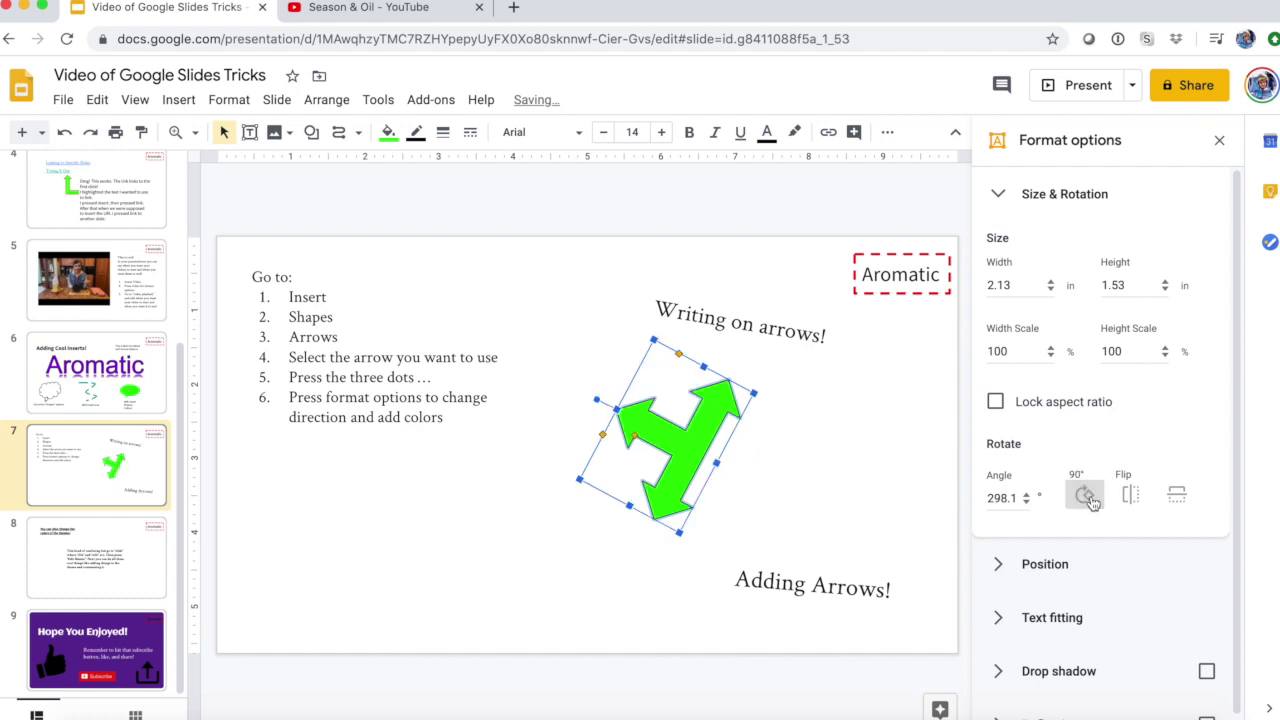
pyautogui.click(1087, 495)
pyautogui.click(1134, 503)
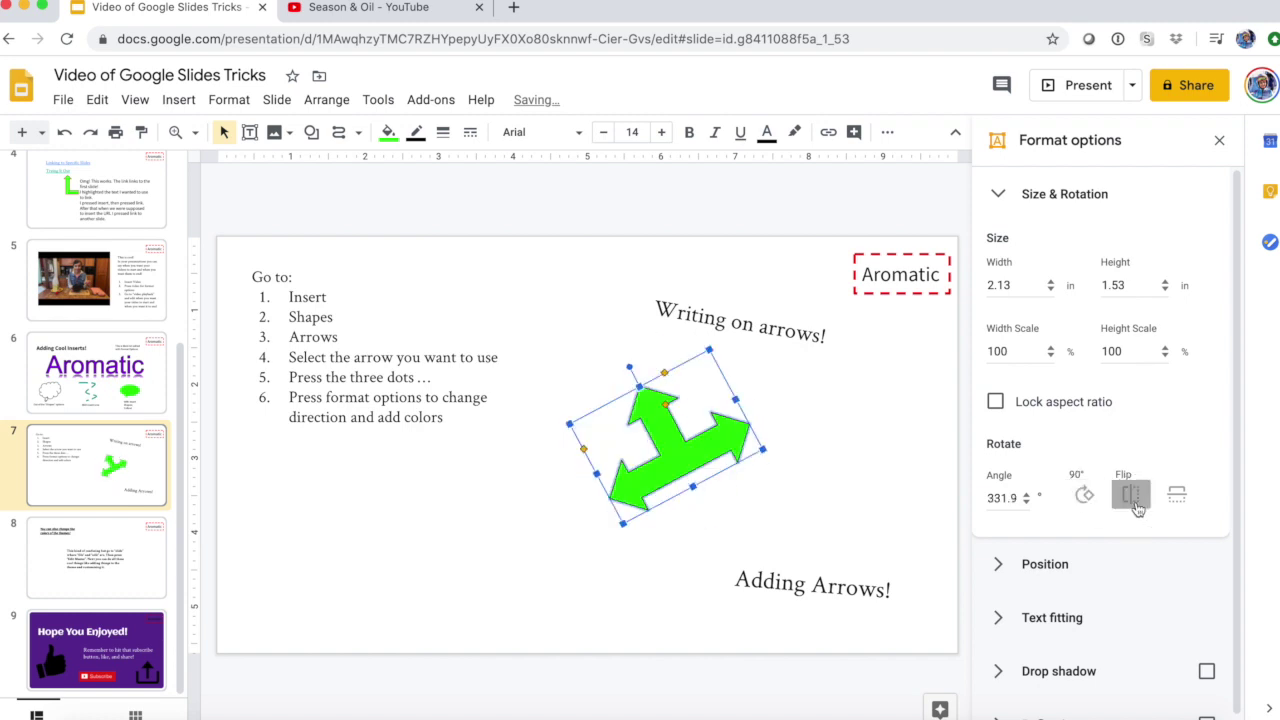
pyautogui.click(1134, 503)
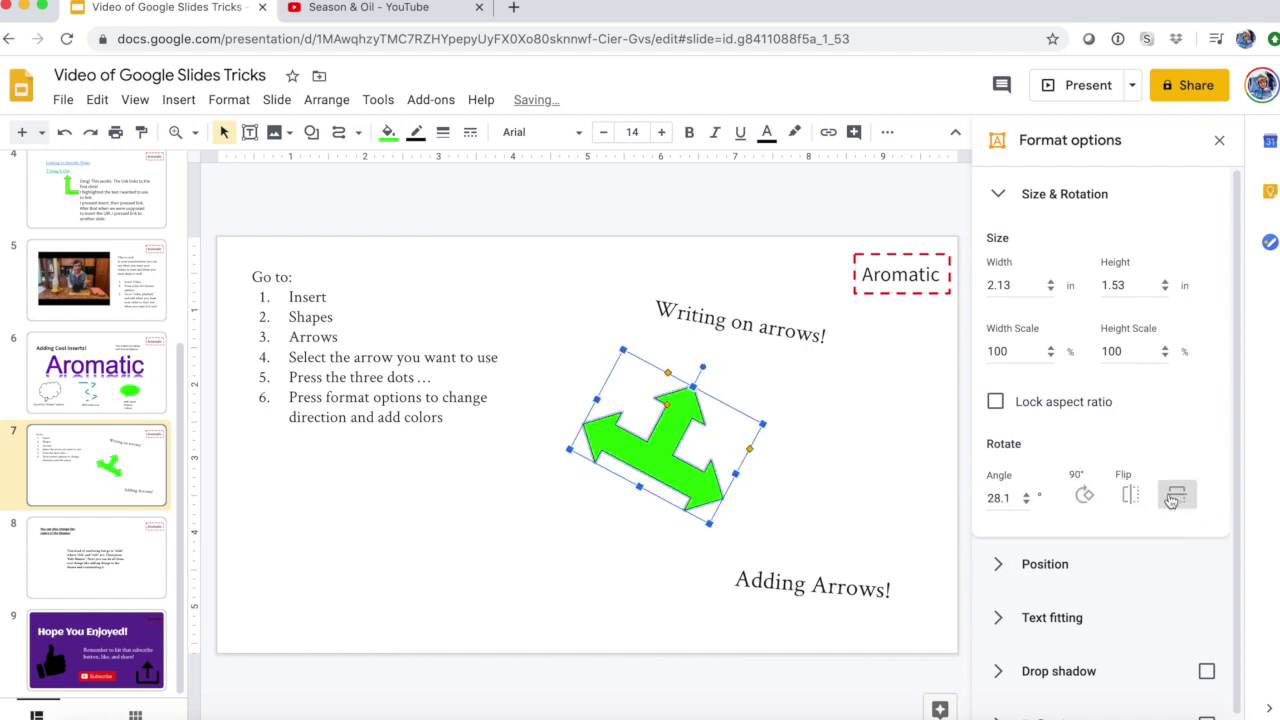
pyautogui.click(995, 196)
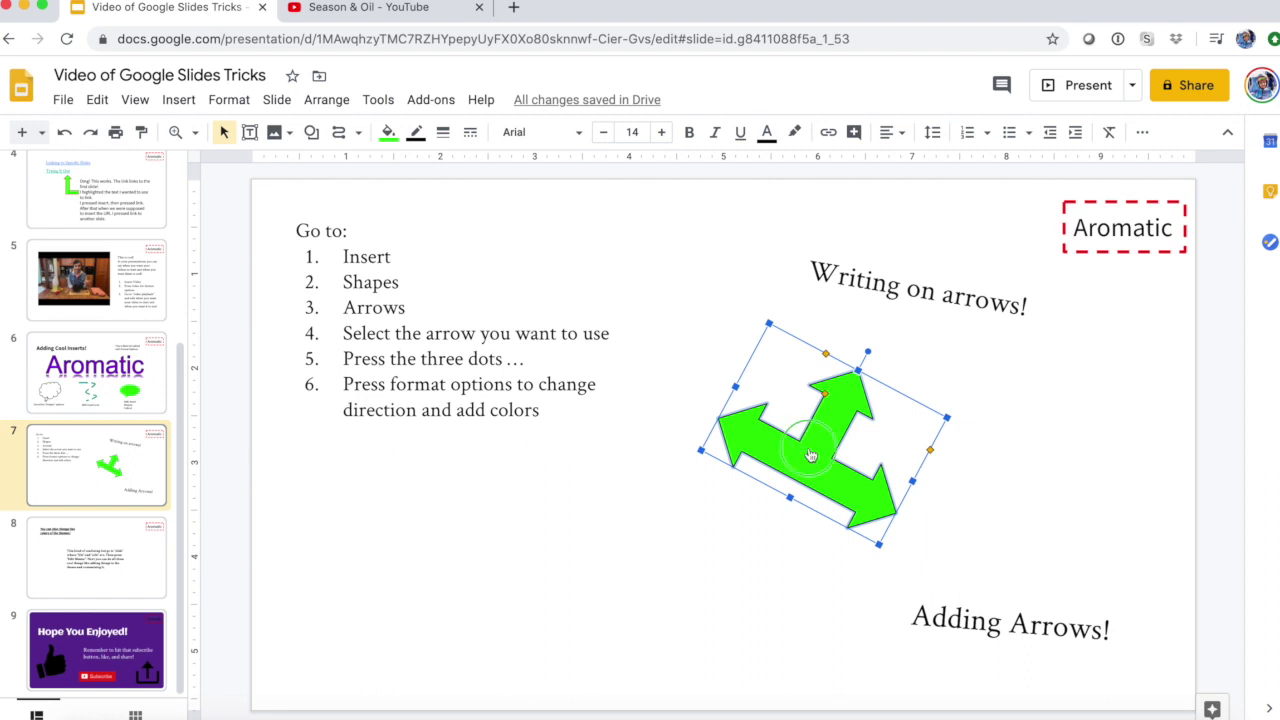
# - Write 'Aromatic' inside the green three-headed arrow using Edit text
pyautogui.rightClick(809, 449)
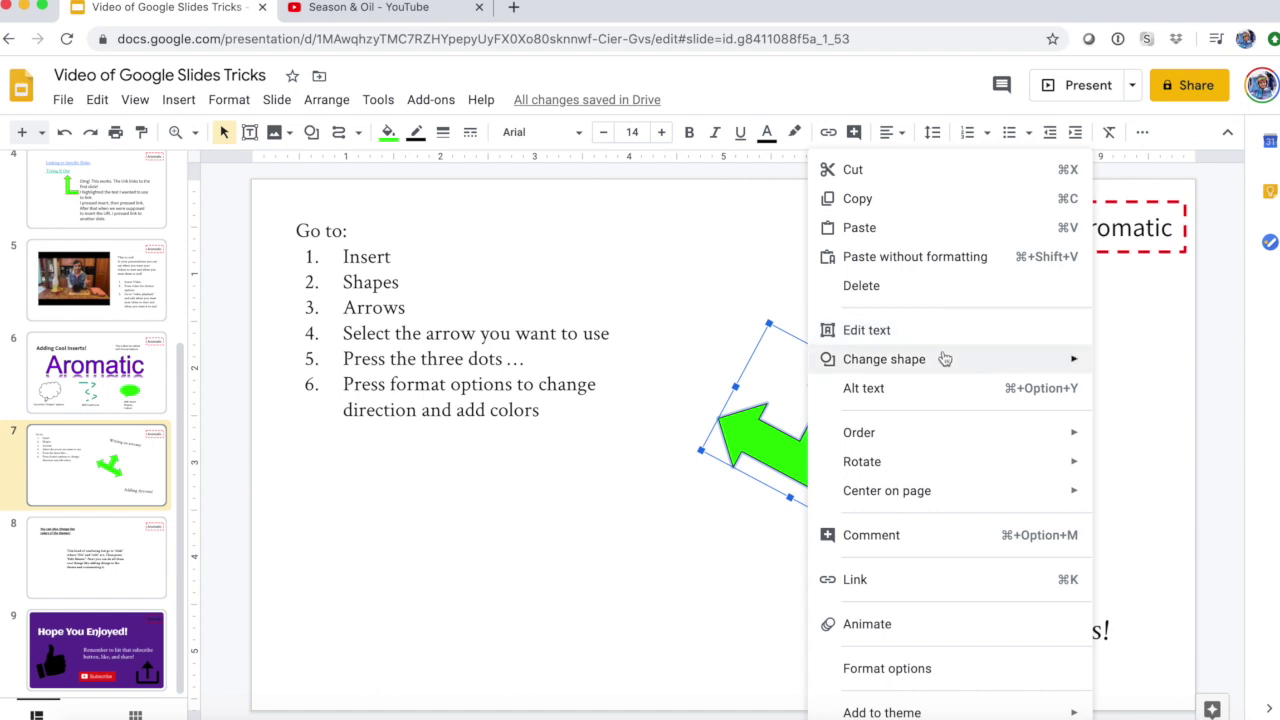
pyautogui.moveTo(940, 357)
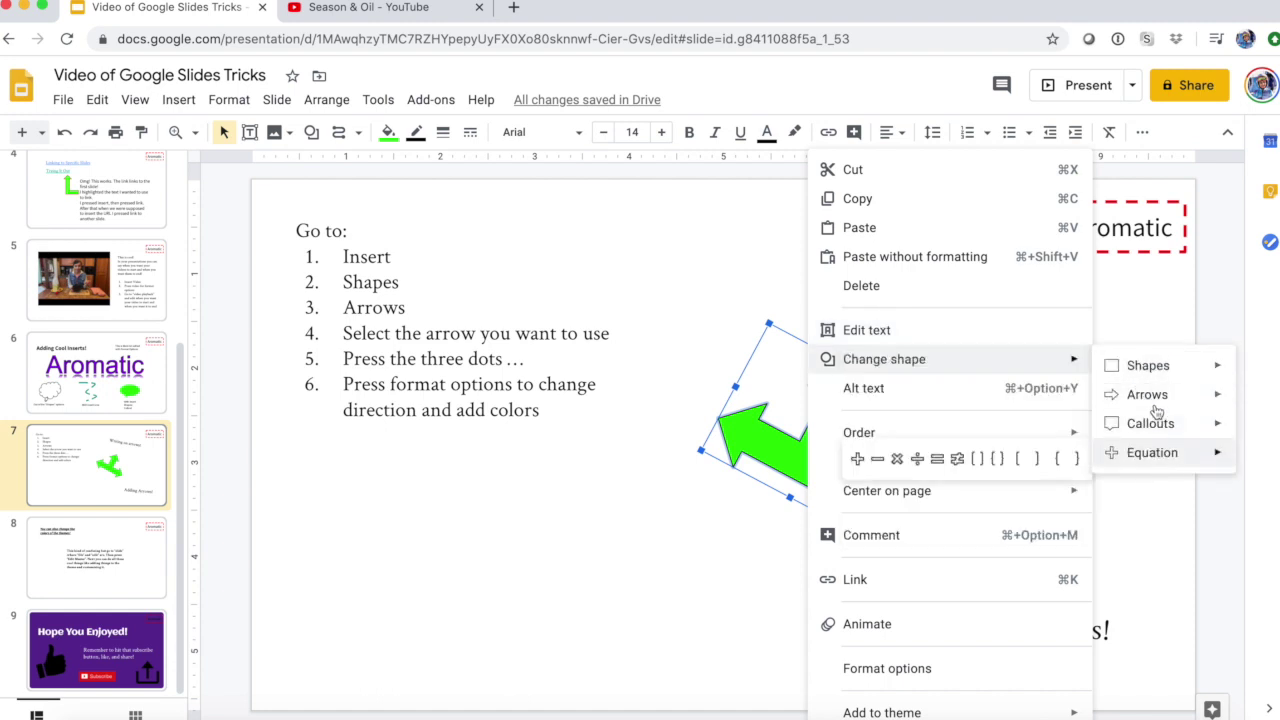
pyautogui.click(938, 332)
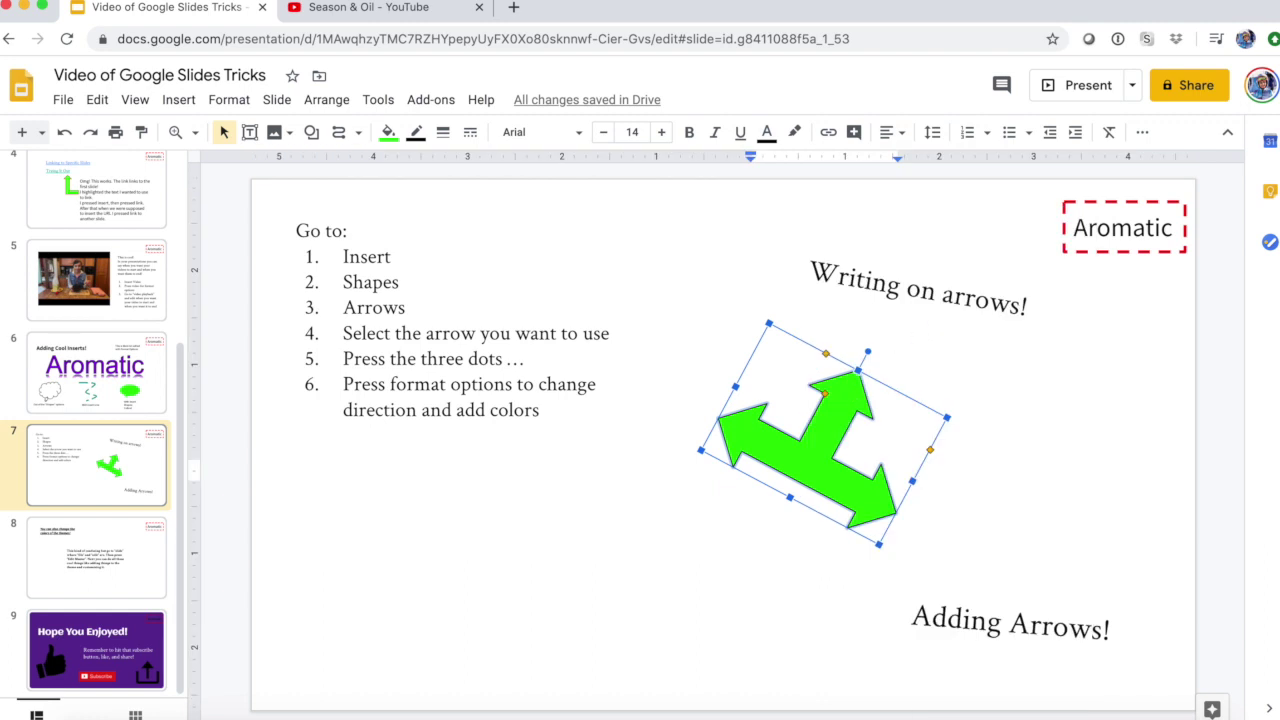
pyautogui.write('Aromatic')
pyautogui.click(640, 320)
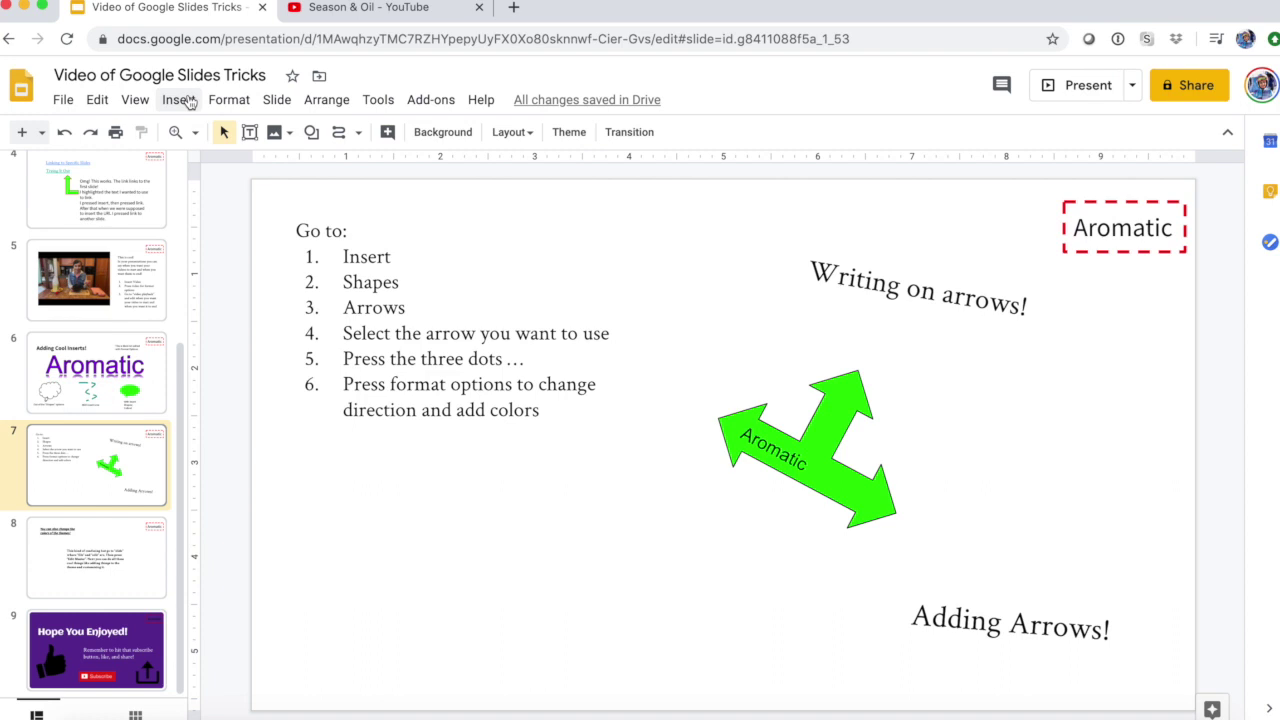
pyautogui.click(178, 100)
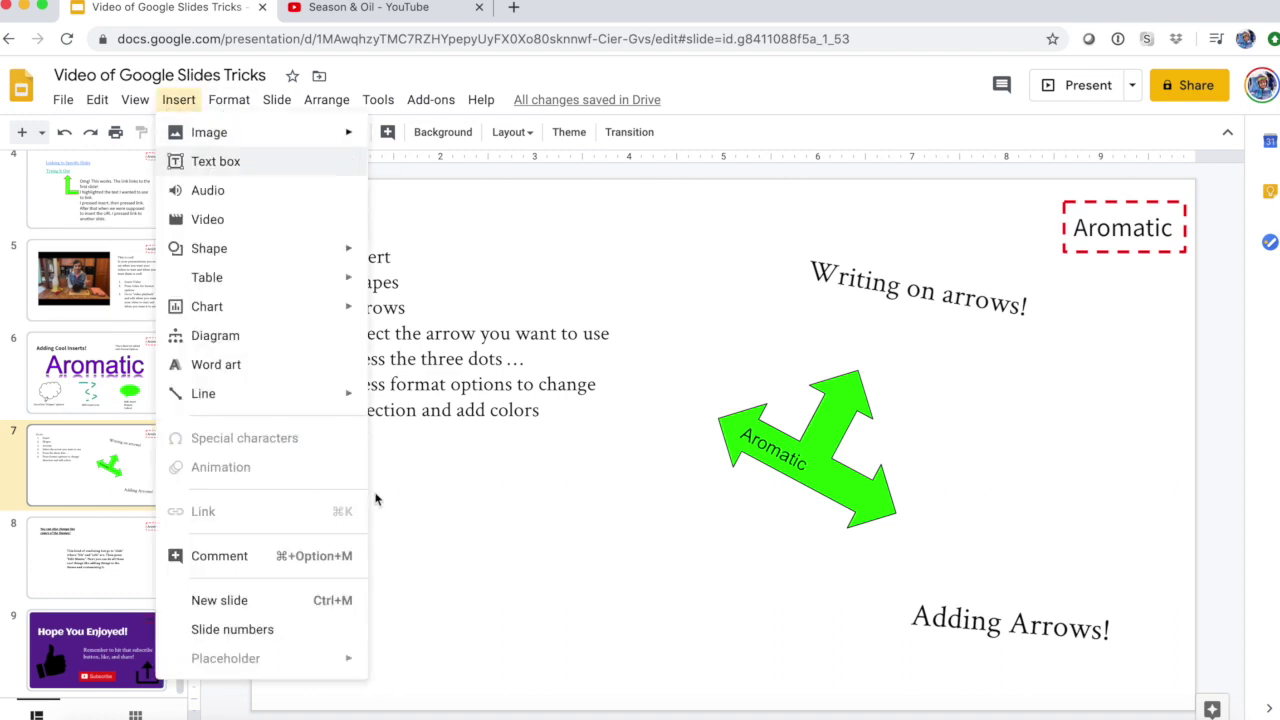
# - Draw an arrow line below the instruction list on slide 7 and shorten it
pyautogui.click(376, 215)
pyautogui.click(358, 132)
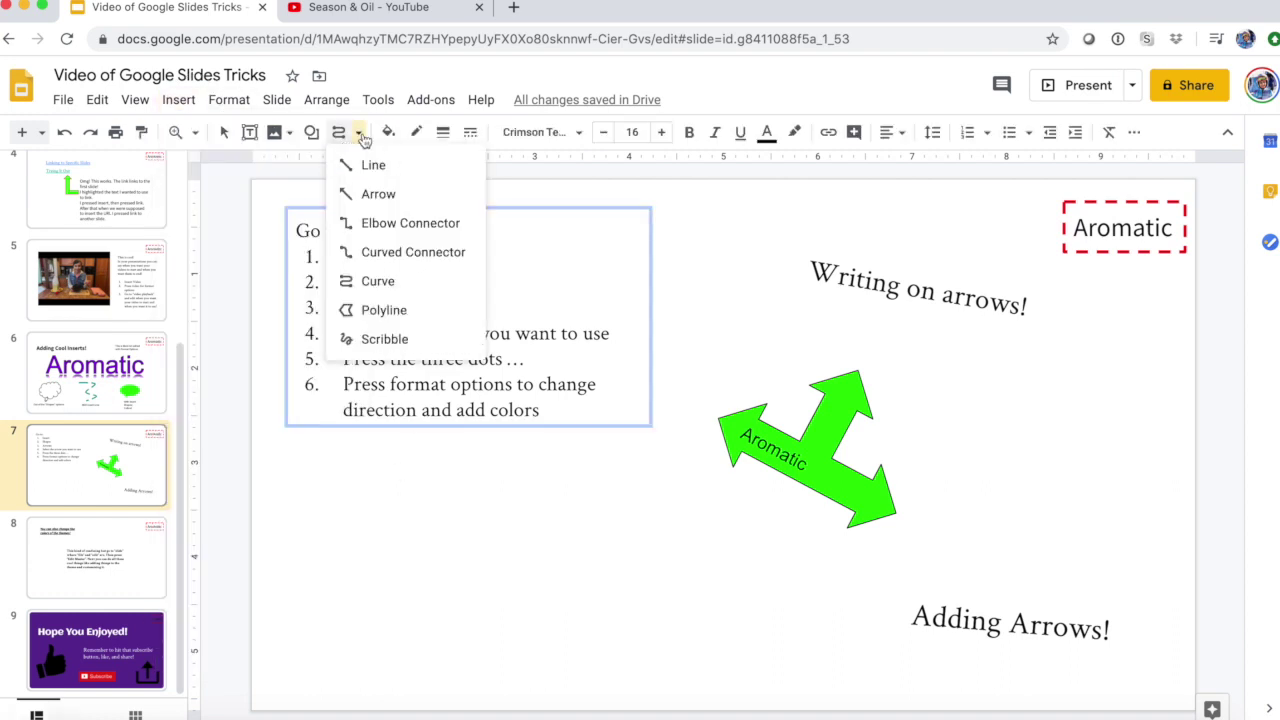
pyautogui.click(384, 196)
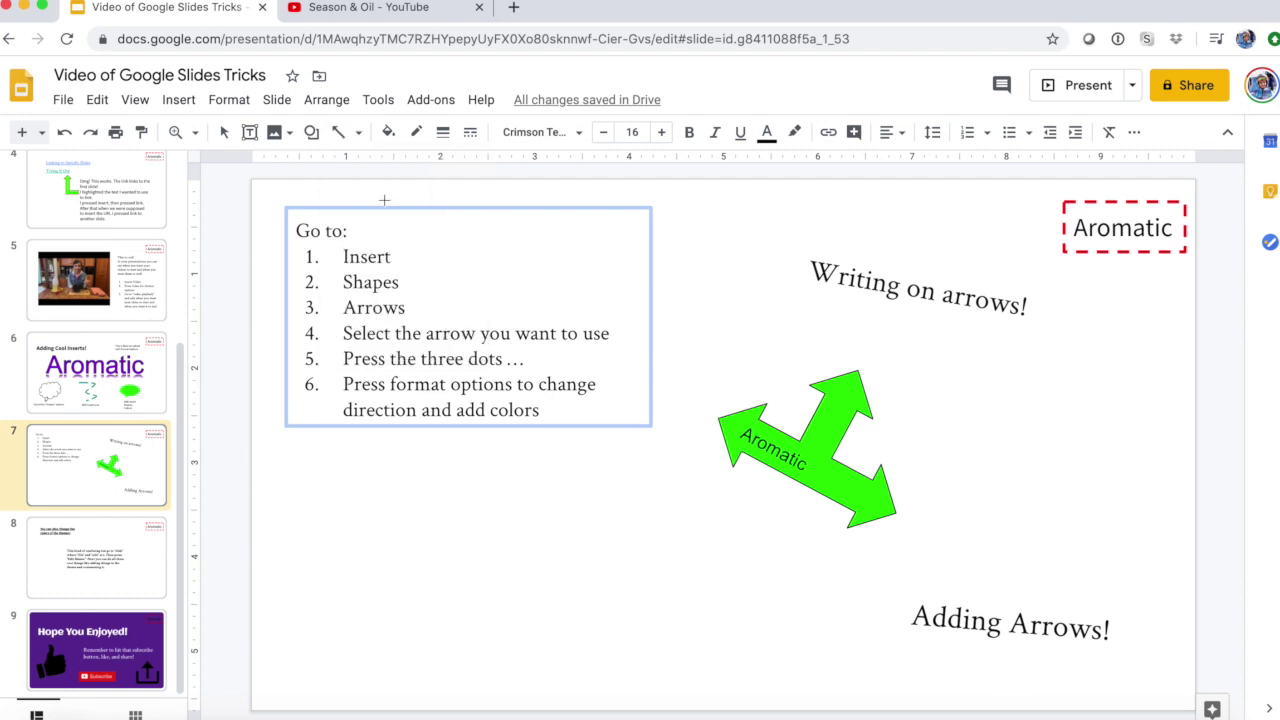
pyautogui.moveTo(401, 577); pyautogui.dragTo(589, 475)
pyautogui.click(608, 543)
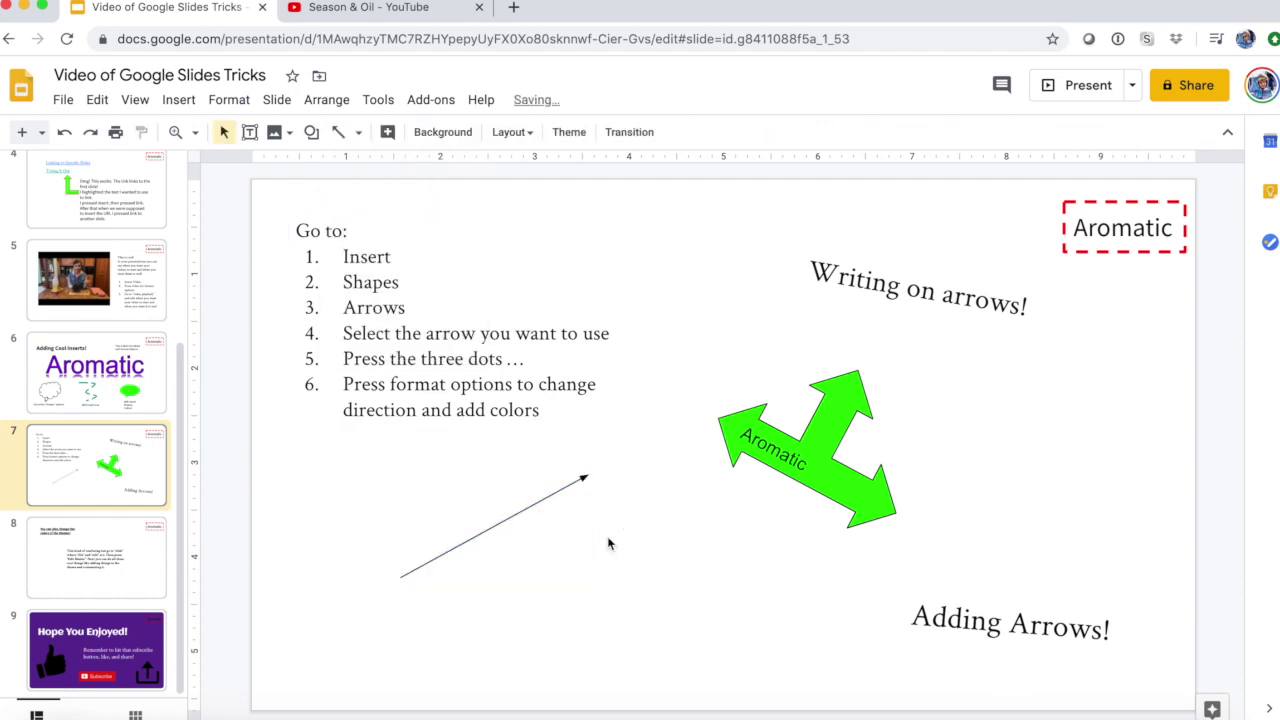
pyautogui.click(514, 516)
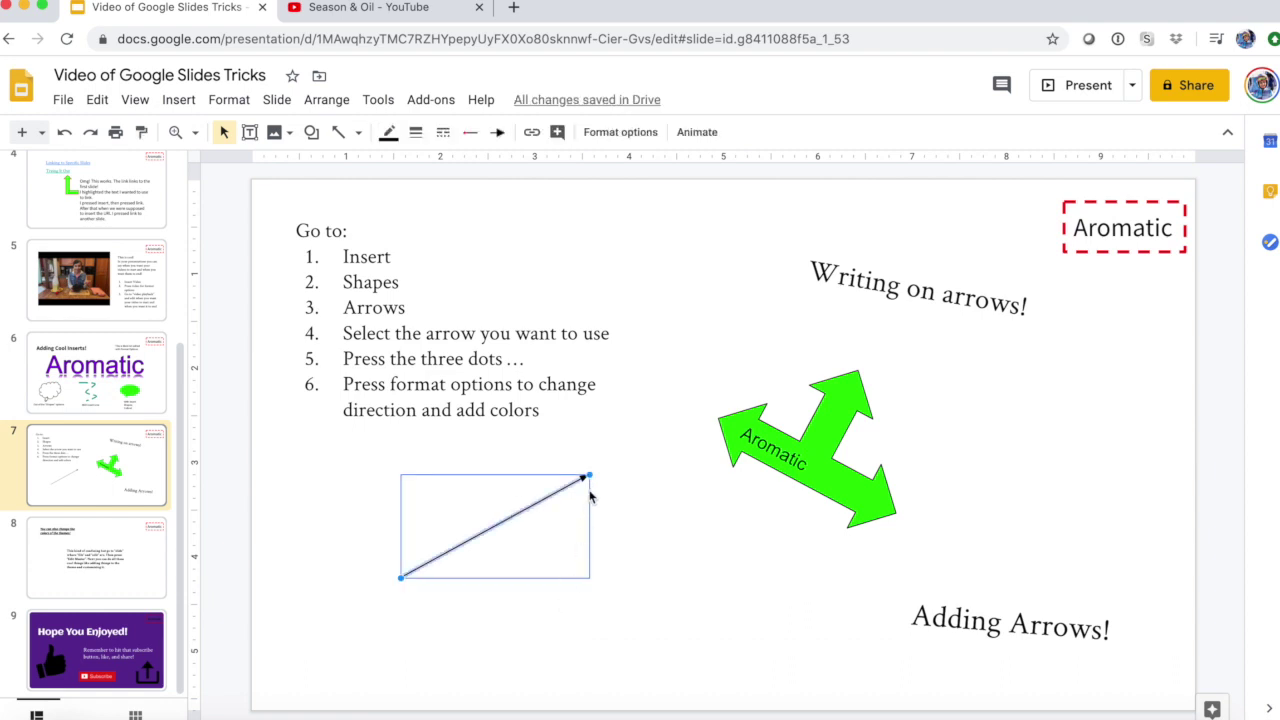
pyautogui.moveTo(588, 474); pyautogui.dragTo(530, 496)
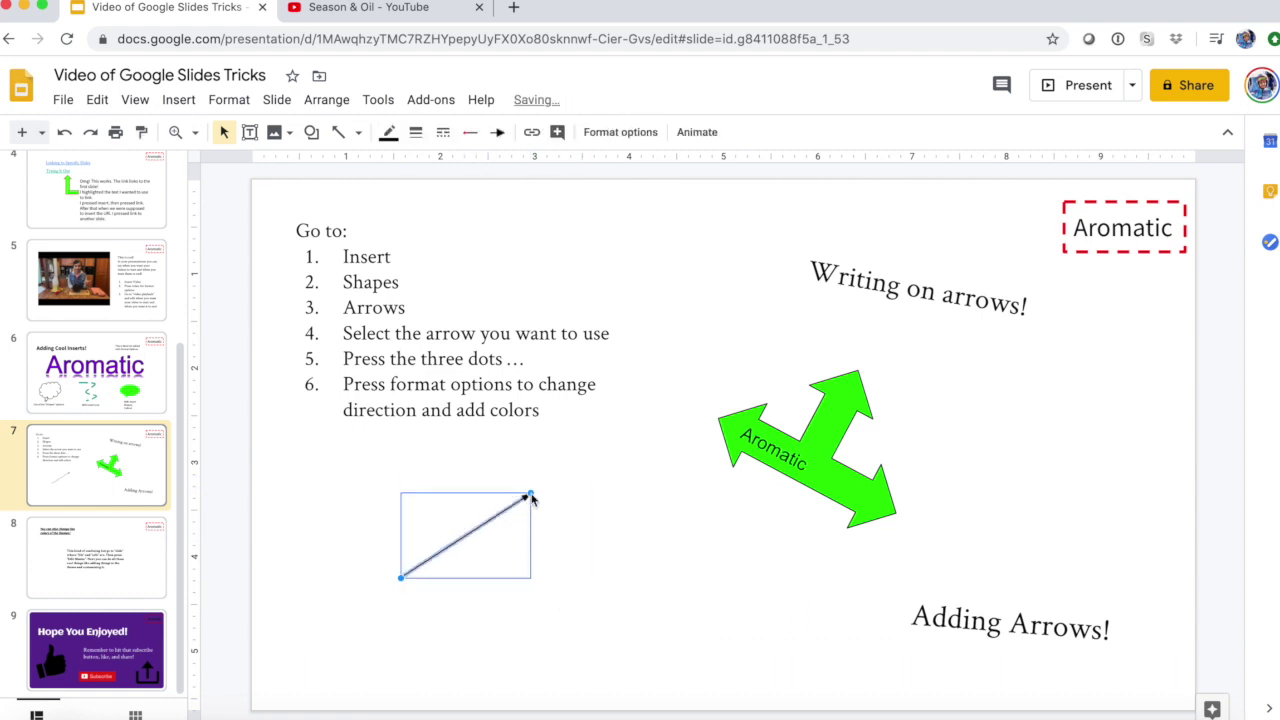
pyautogui.click(572, 537)
# - Change the arrow's line colour to magenta
pyautogui.click(480, 525)
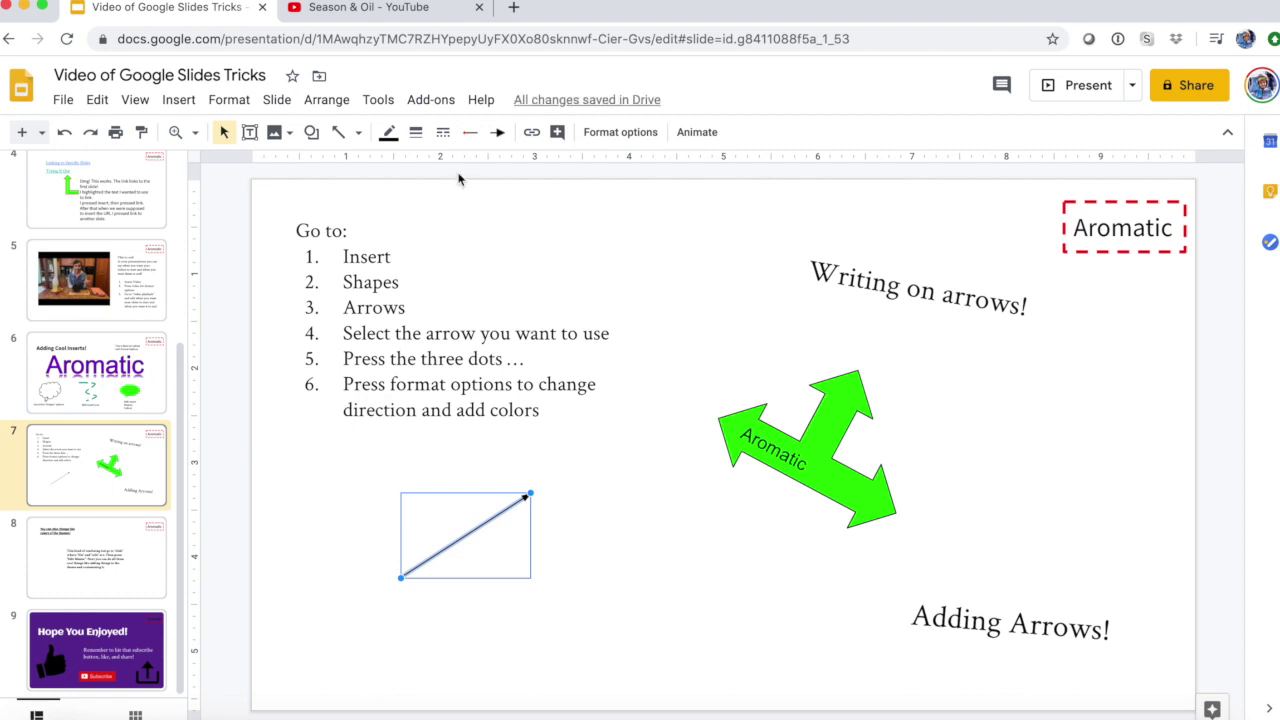
pyautogui.click(388, 139)
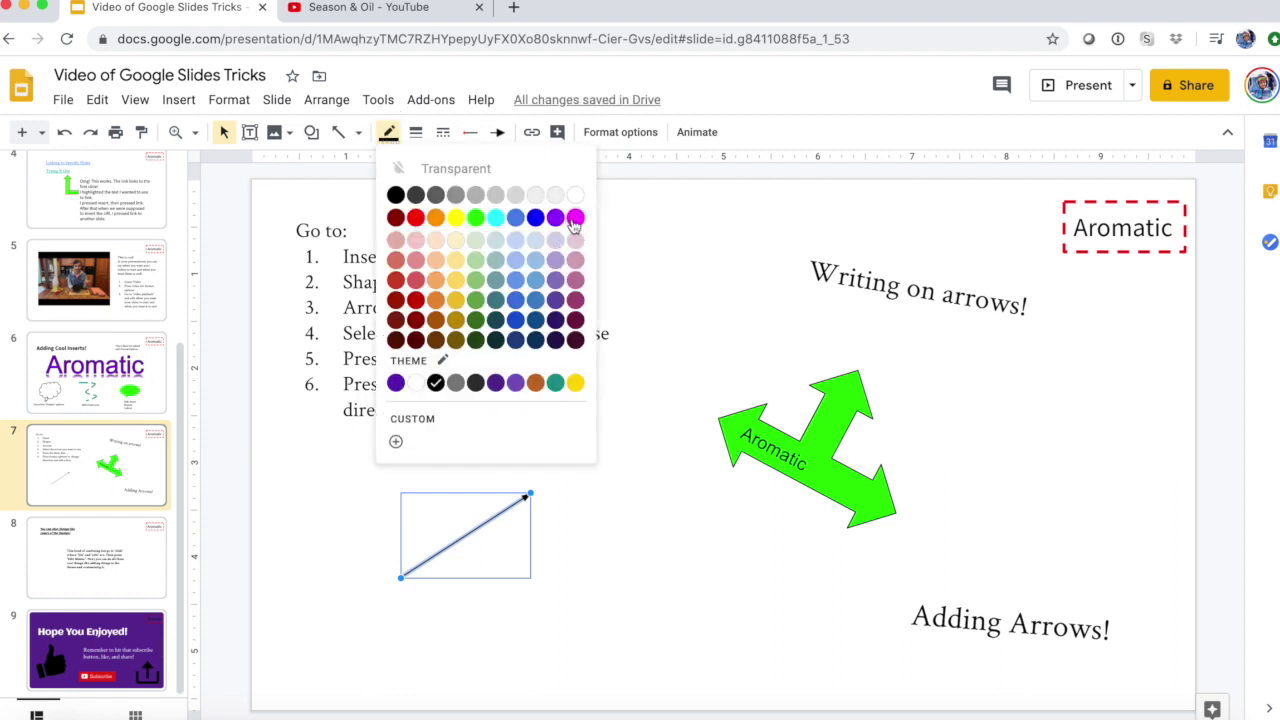
pyautogui.click(572, 217)
pyautogui.click(605, 517)
# - Rotate the pink arrow in steps to 180 degrees using Format options
pyautogui.click(506, 507)
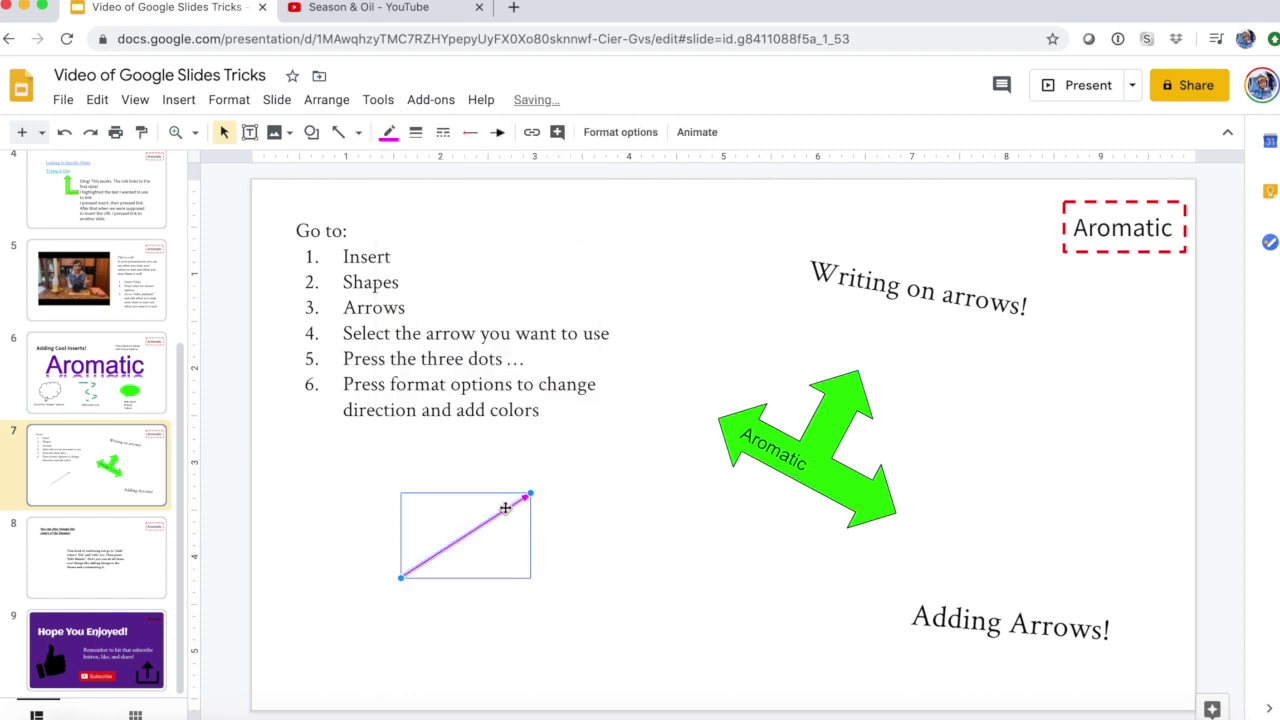
pyautogui.click(620, 132)
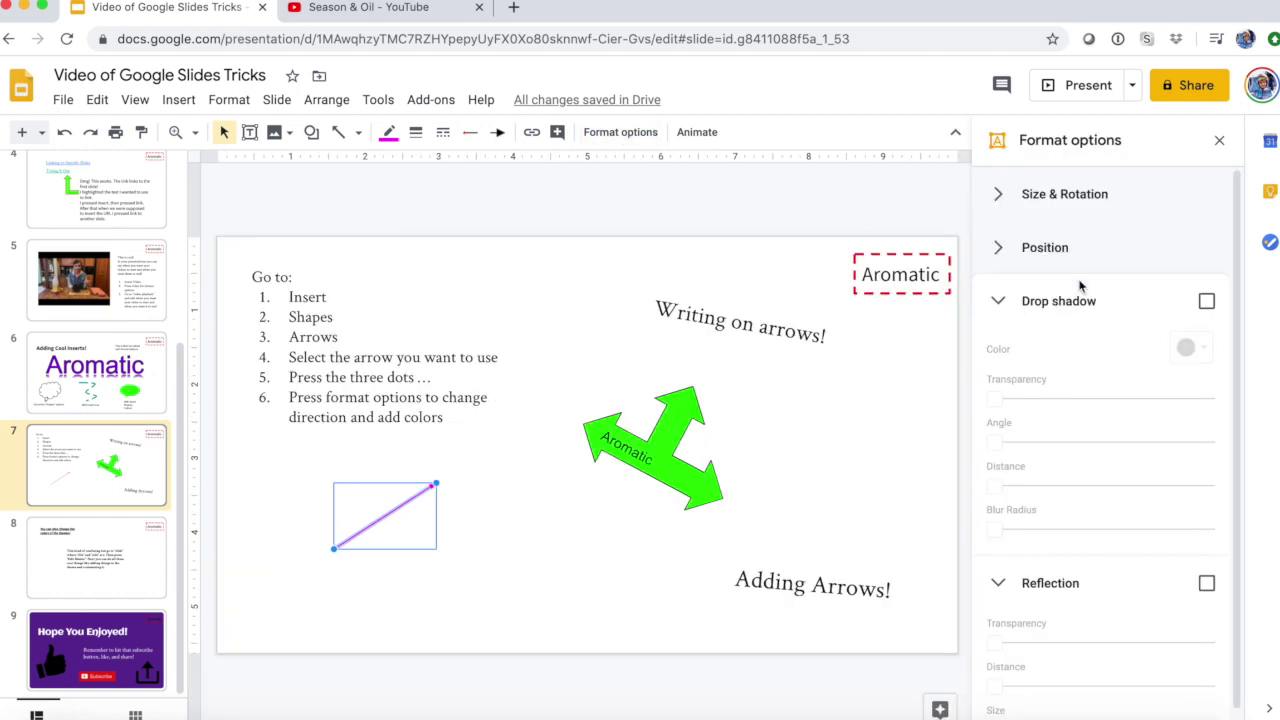
pyautogui.click(1000, 198)
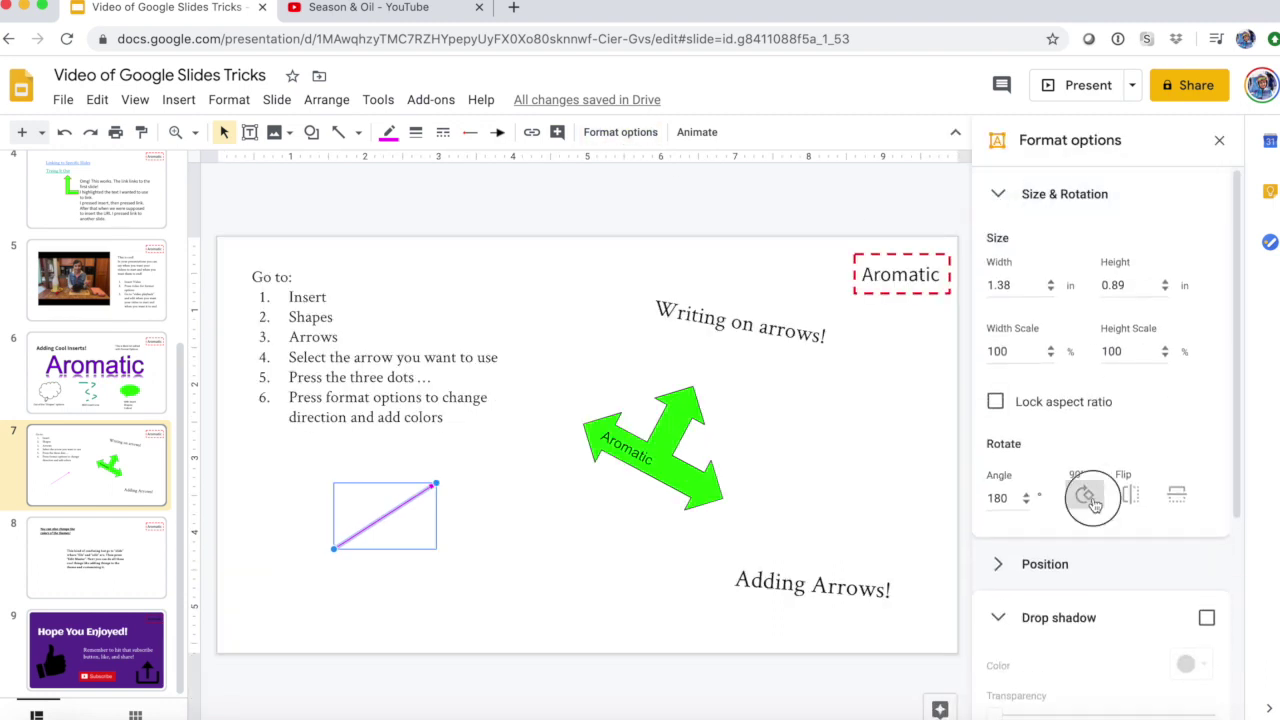
pyautogui.click(1093, 500)
pyautogui.click(1093, 500)
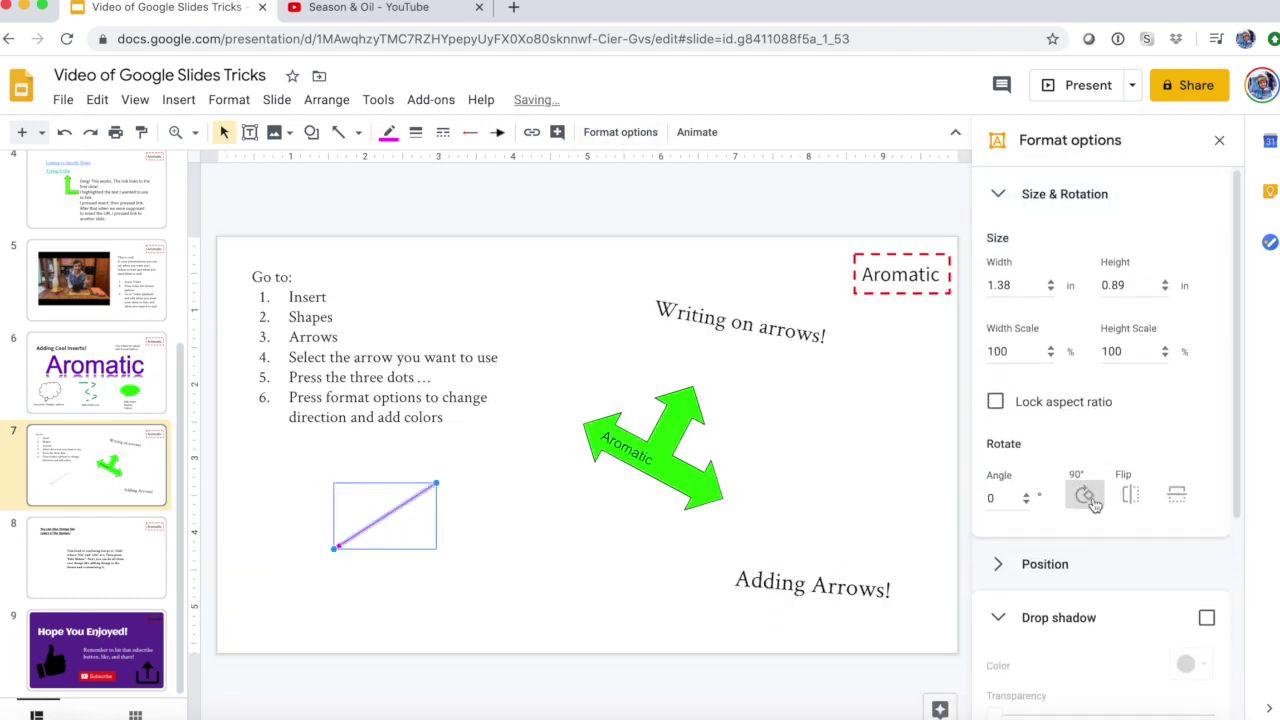
pyautogui.click(1088, 500)
pyautogui.click(1084, 500)
# - Reselect the pink arrow, then move on to slide 8
pyautogui.click(563, 543)
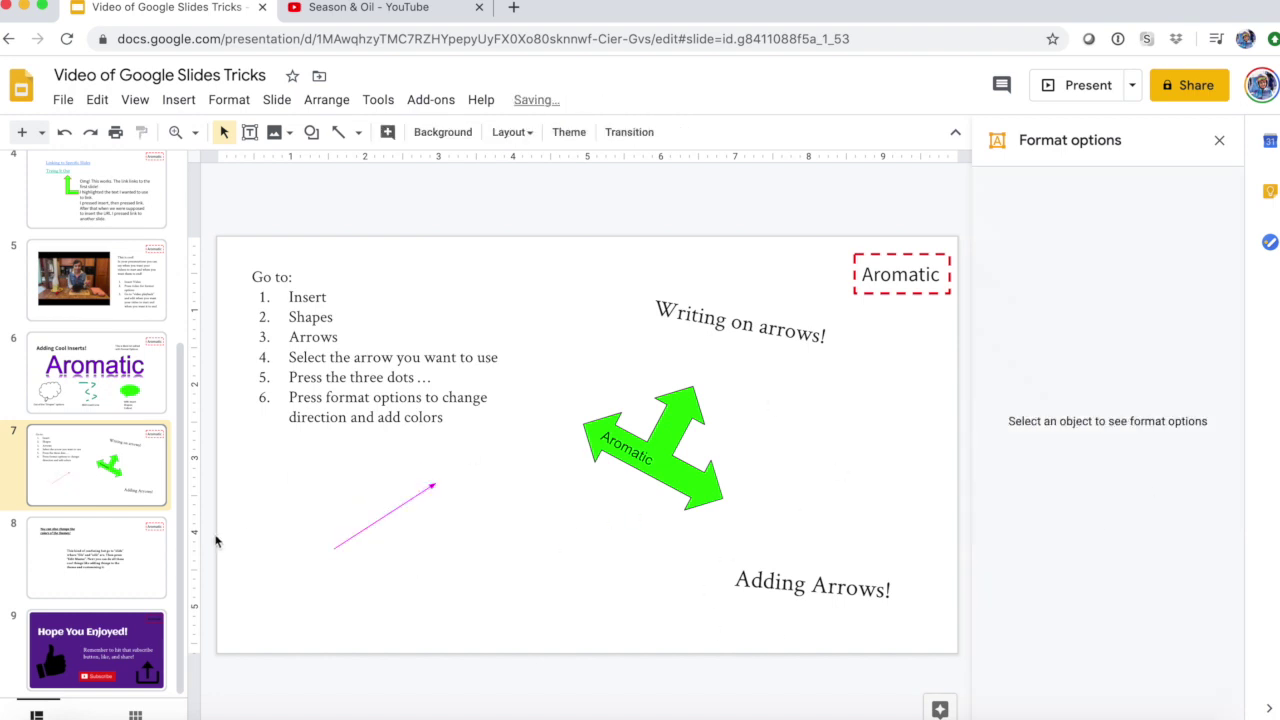
pyautogui.click(386, 517)
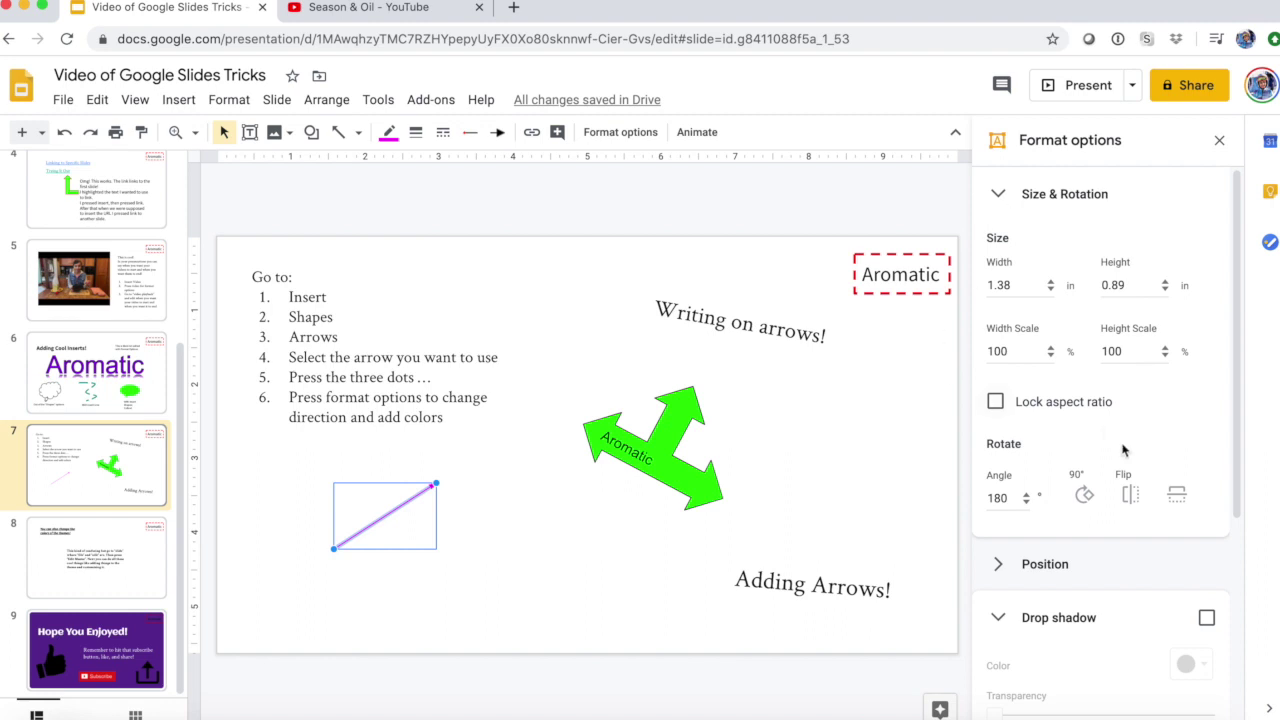
pyautogui.click(110, 573)
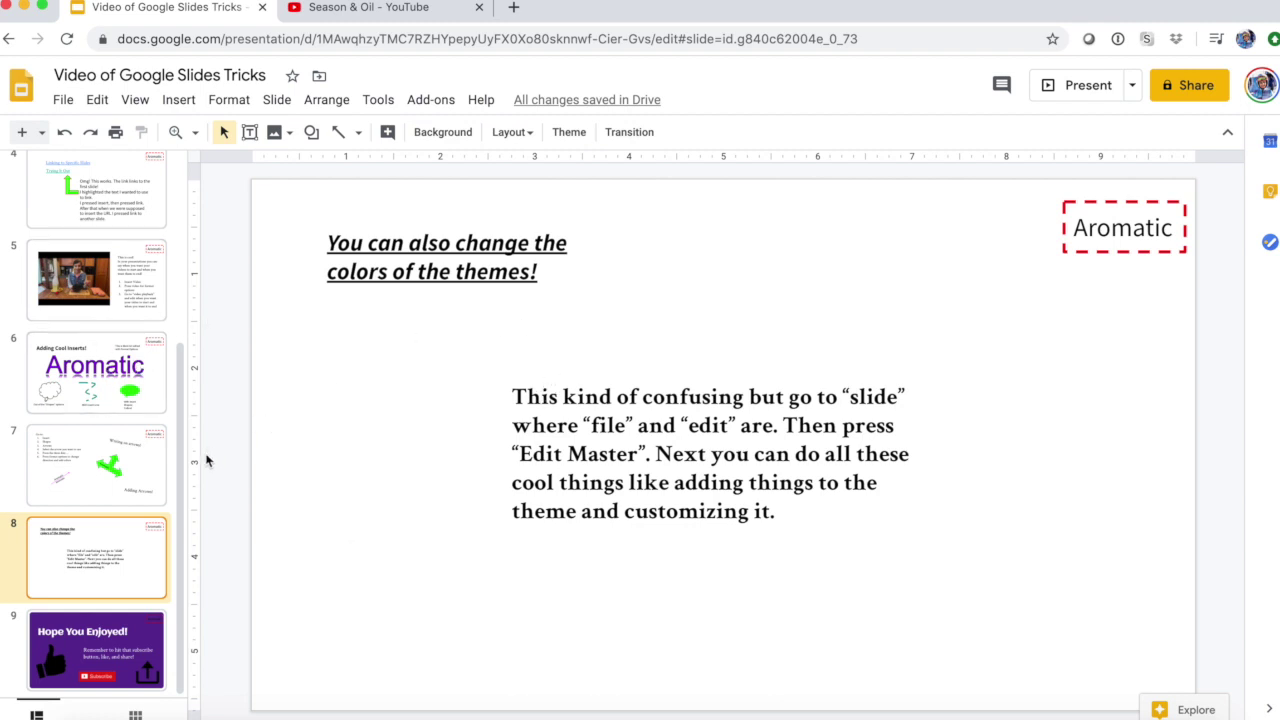
pyautogui.click(569, 131)
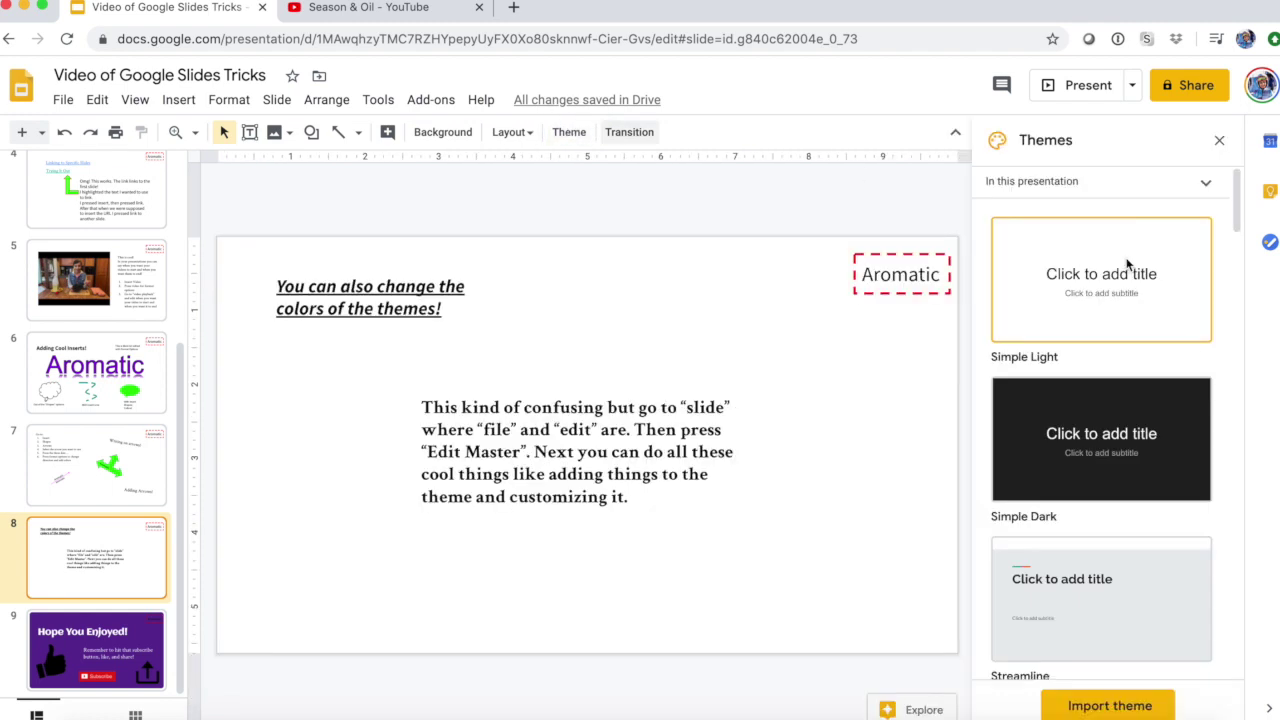
pyautogui.scroll(-12, 1099, 493)
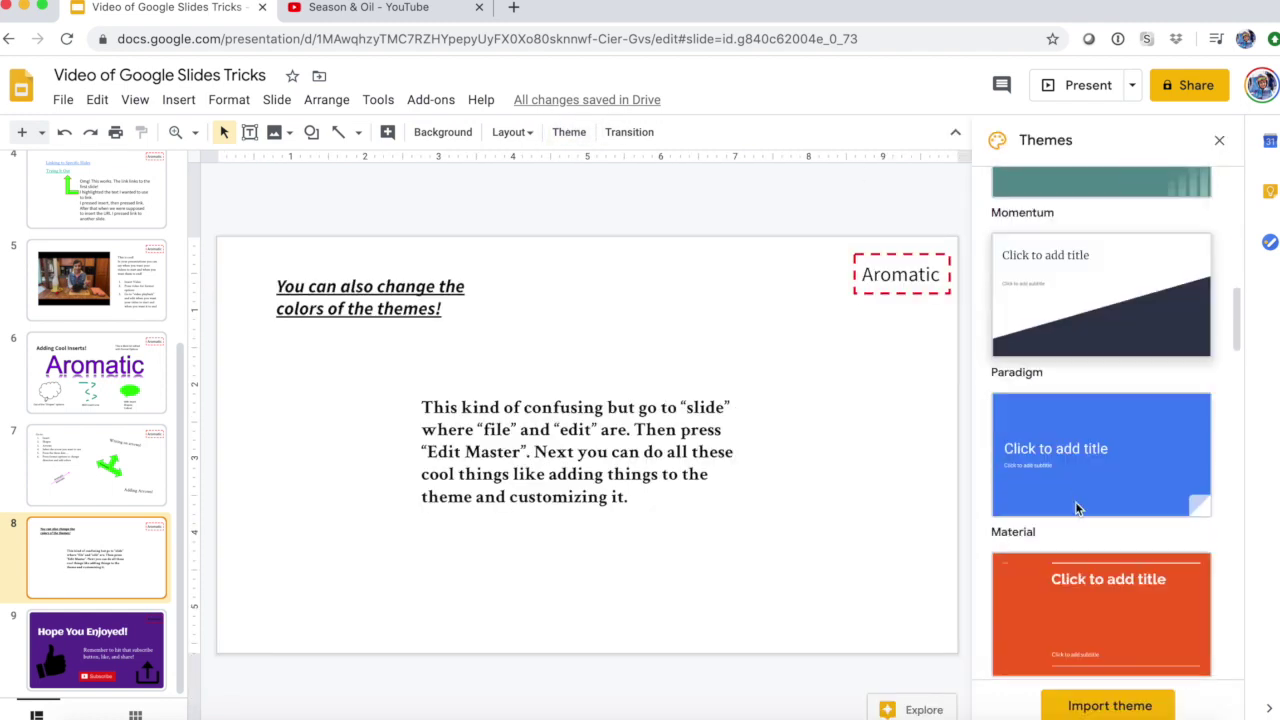
pyautogui.scroll(-2, 1077, 510)
pyautogui.scroll(10, 1075, 508)
pyautogui.scroll(-10, 1075, 500)
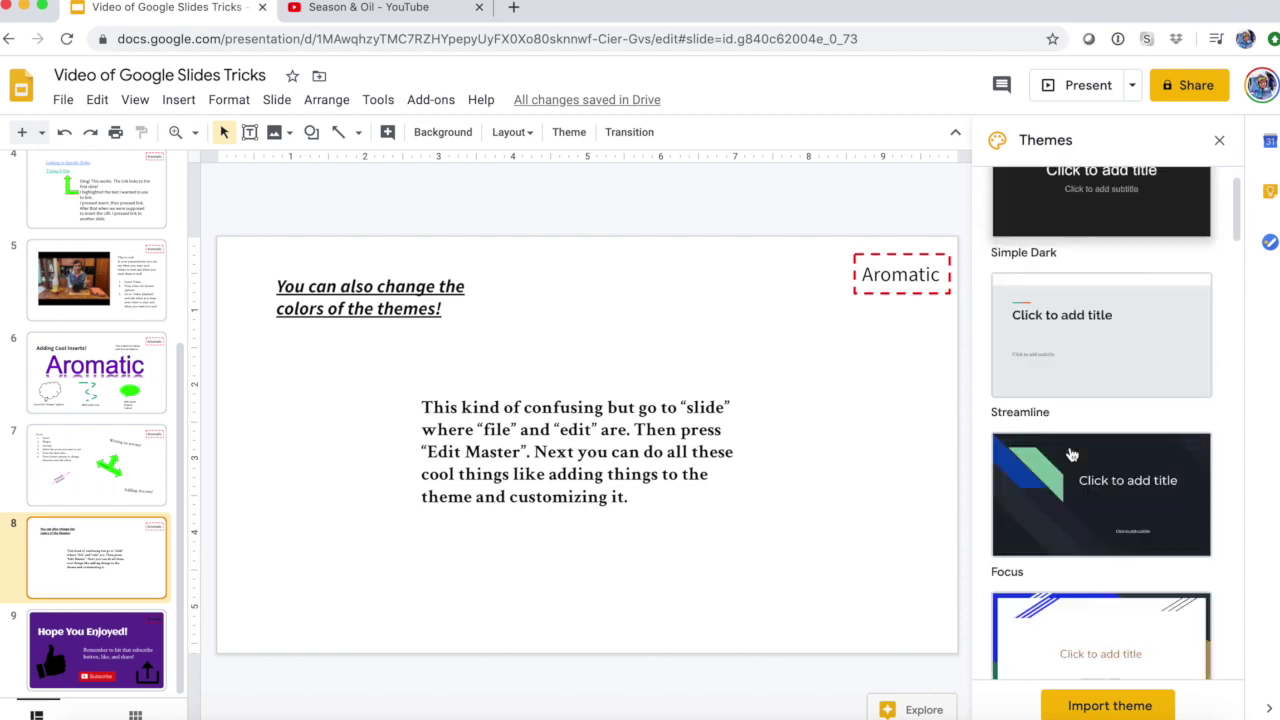
pyautogui.scroll(5, 103, 410)
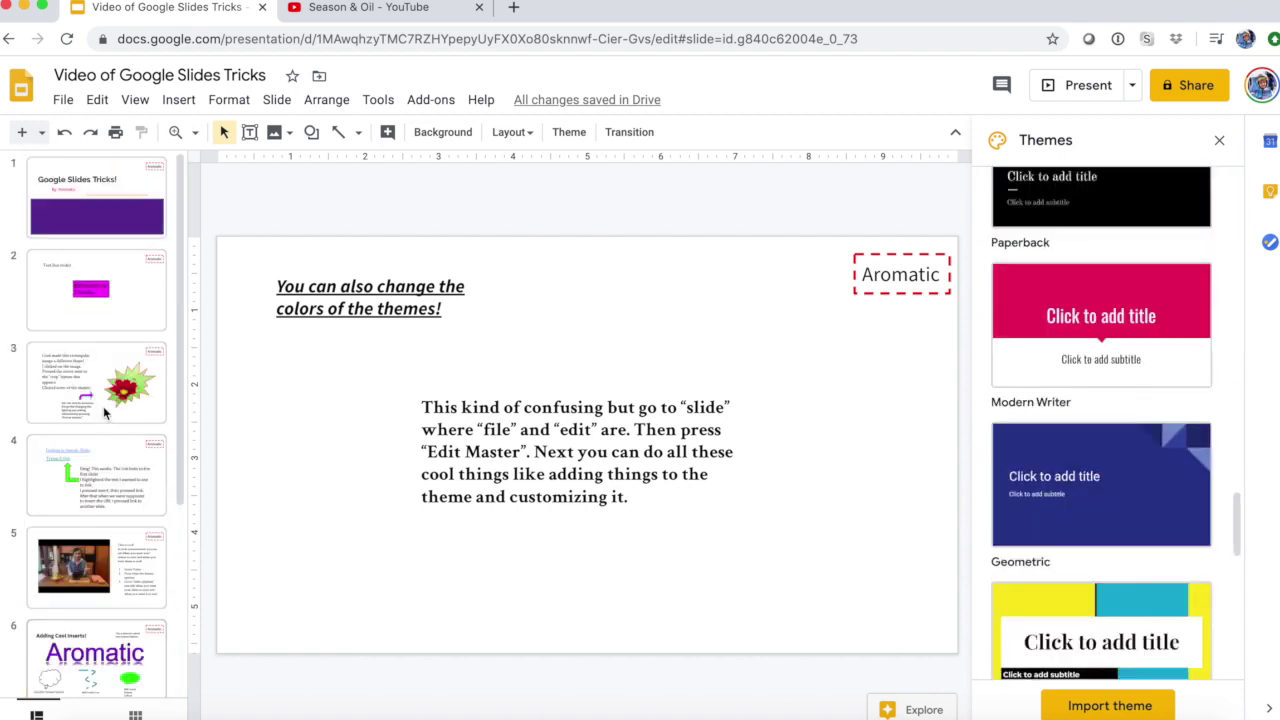
pyautogui.click(90, 207)
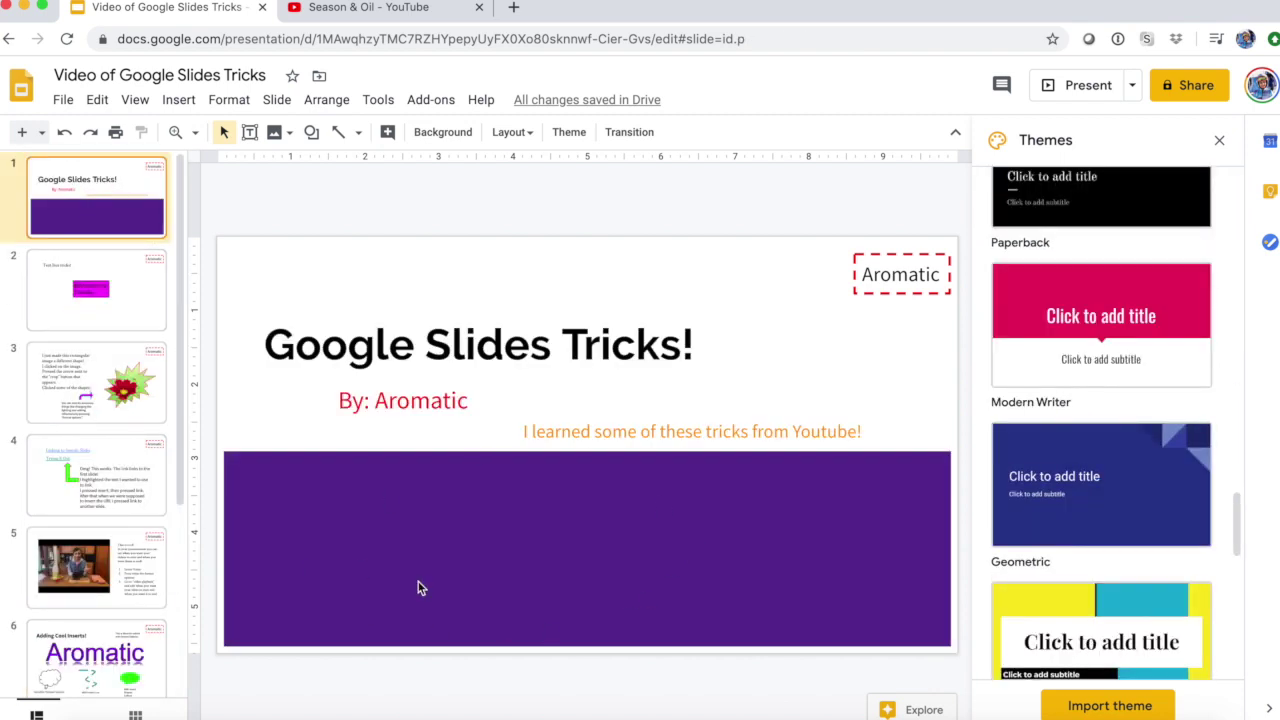
pyautogui.scroll(-8, 1050, 470)
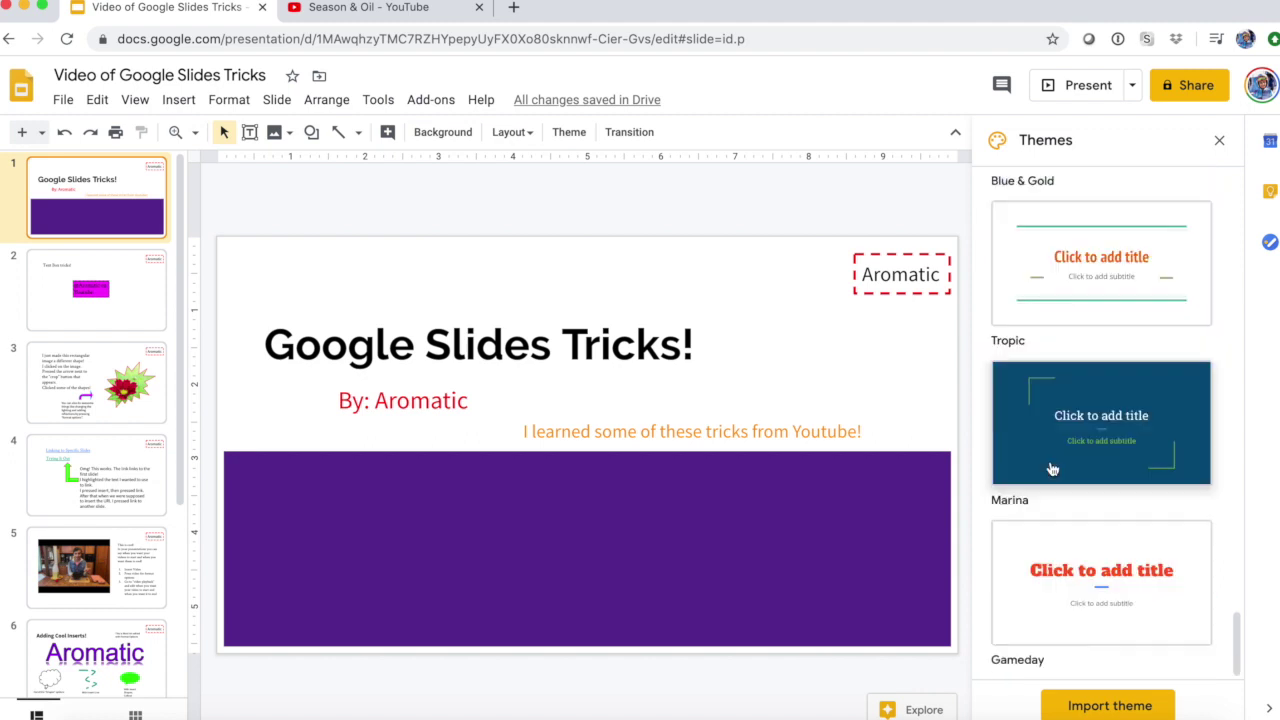
pyautogui.scroll(5, 1052, 469)
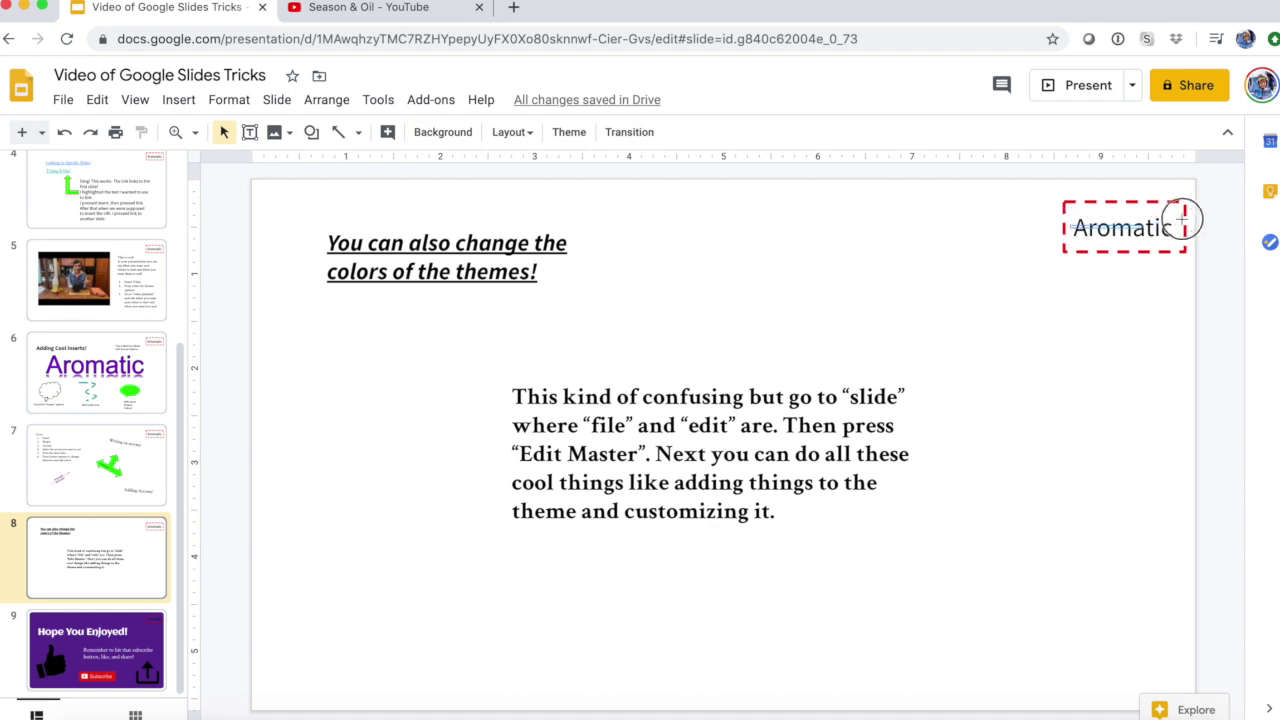
pyautogui.moveTo(1030, 200); pyautogui.dragTo(1184, 263)
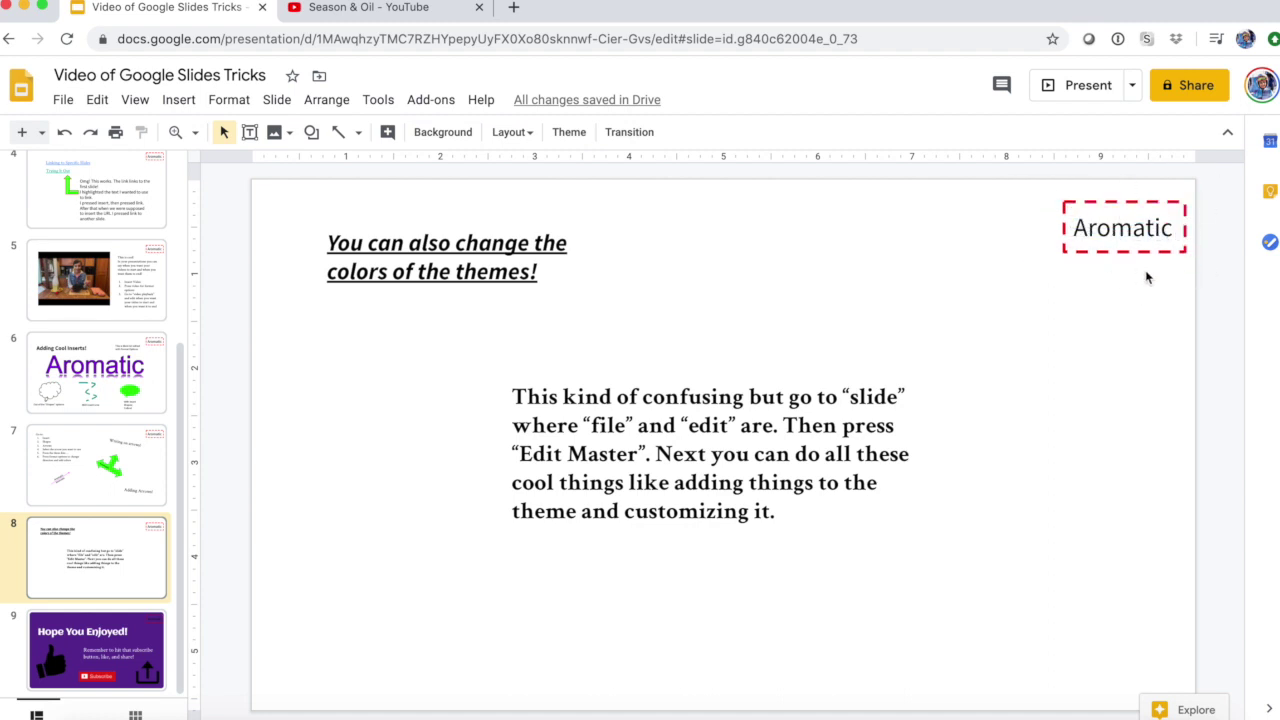
pyautogui.click(1096, 232)
pyautogui.click(280, 104)
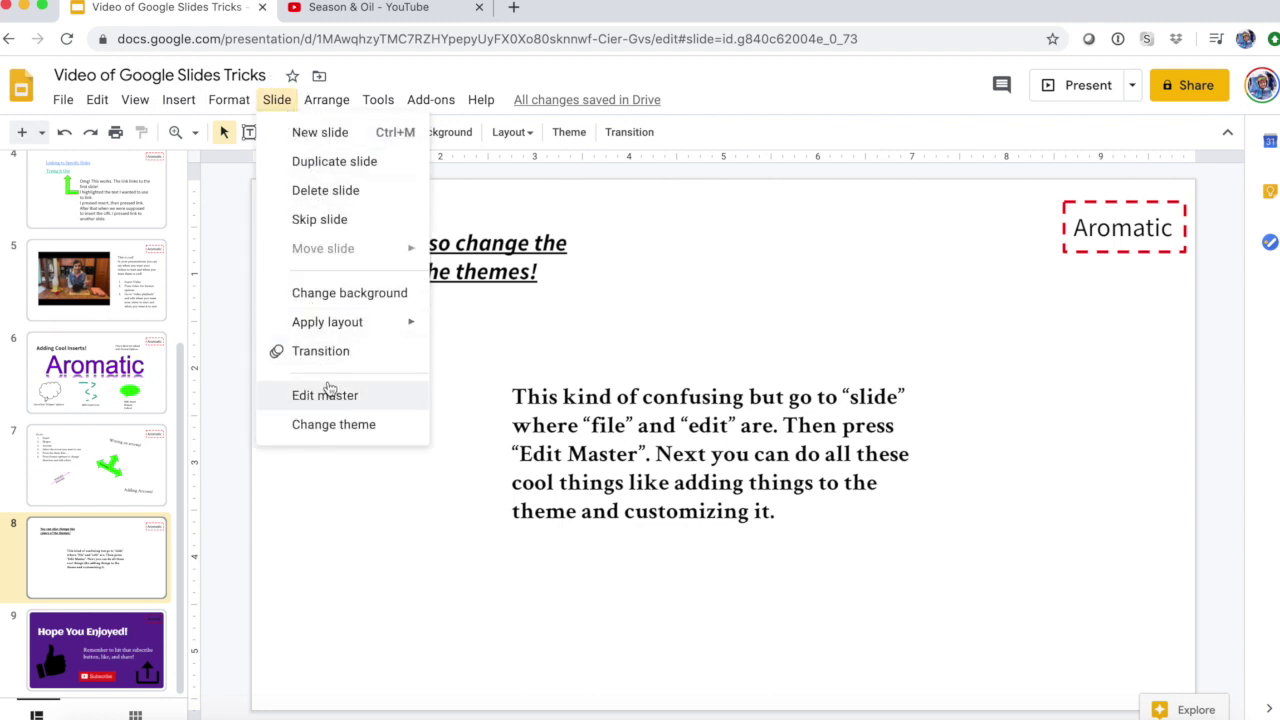
# - Open the theme master and view the Title slide, Section header and Title and body layouts
pyautogui.click(325, 396)
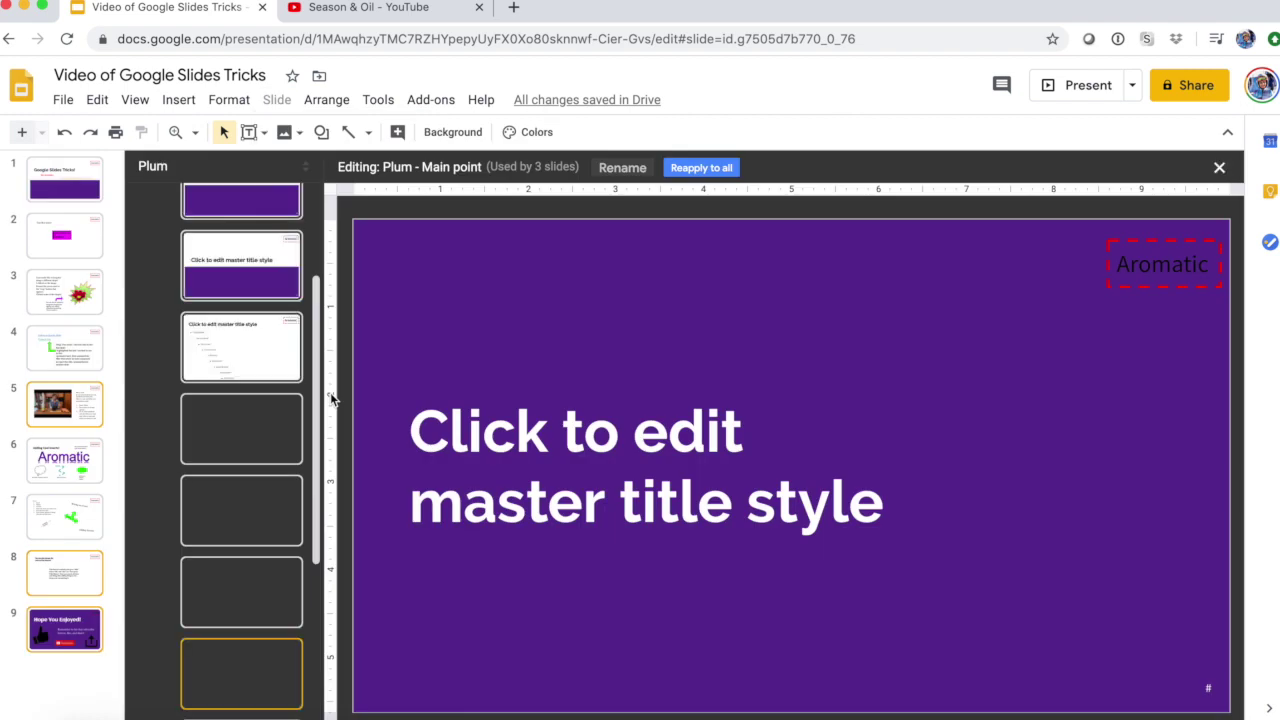
pyautogui.scroll(5, 230, 560)
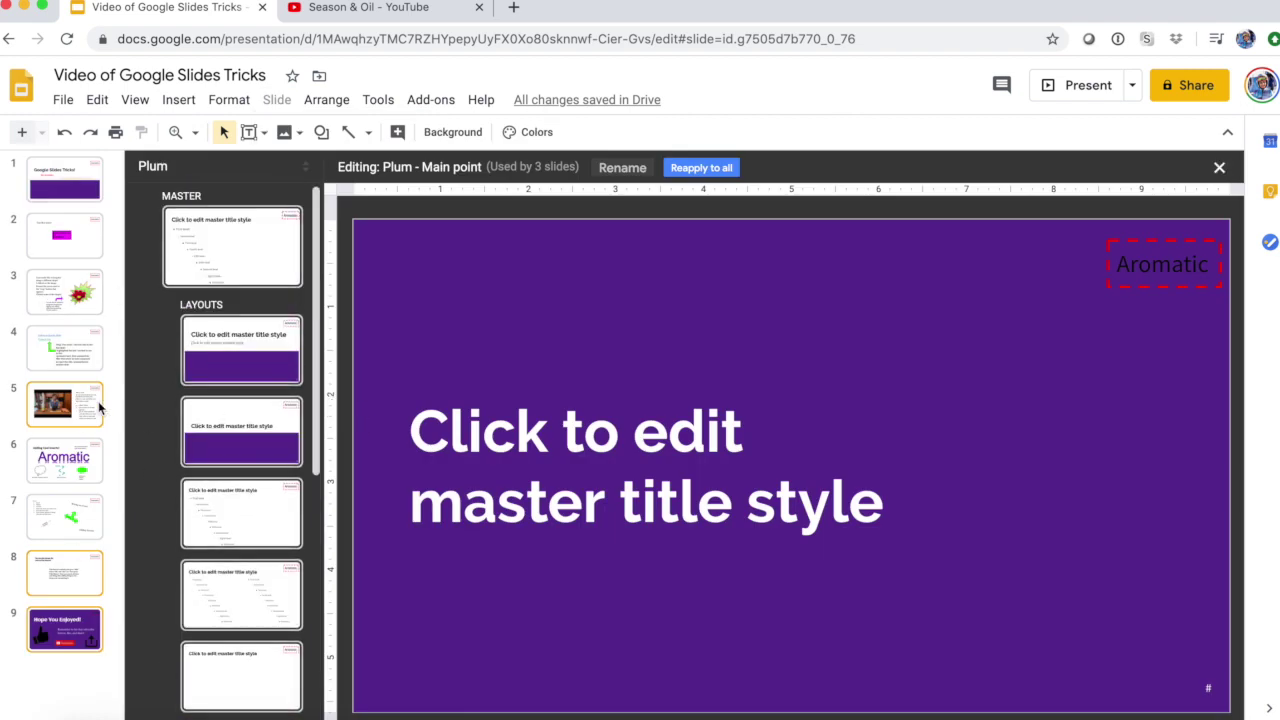
pyautogui.click(267, 228)
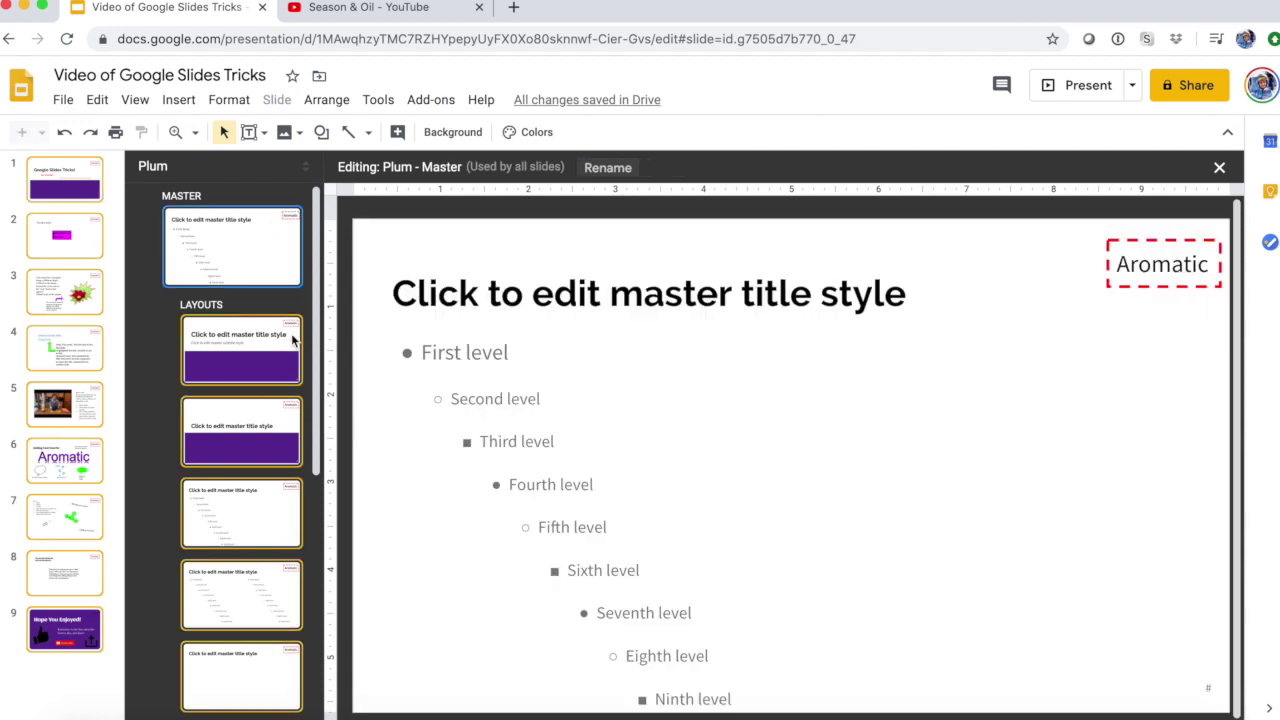
pyautogui.click(257, 383)
pyautogui.click(257, 410)
pyautogui.click(240, 513)
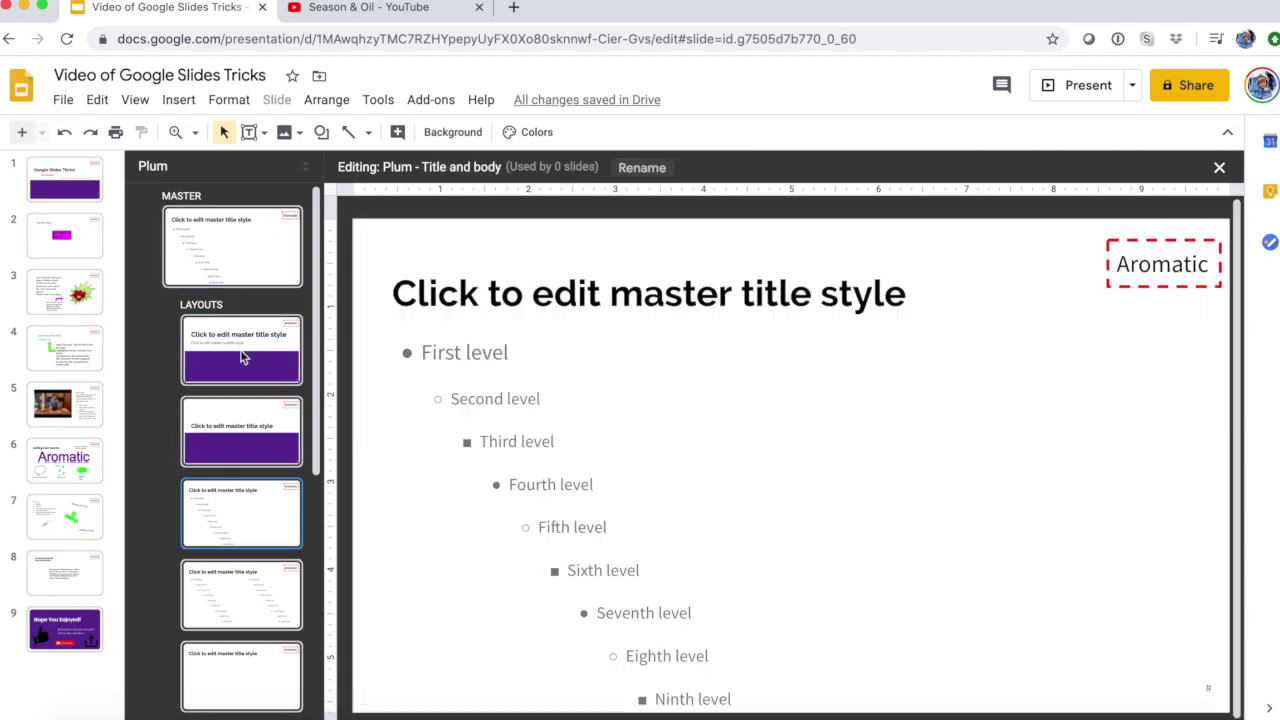
pyautogui.click(228, 242)
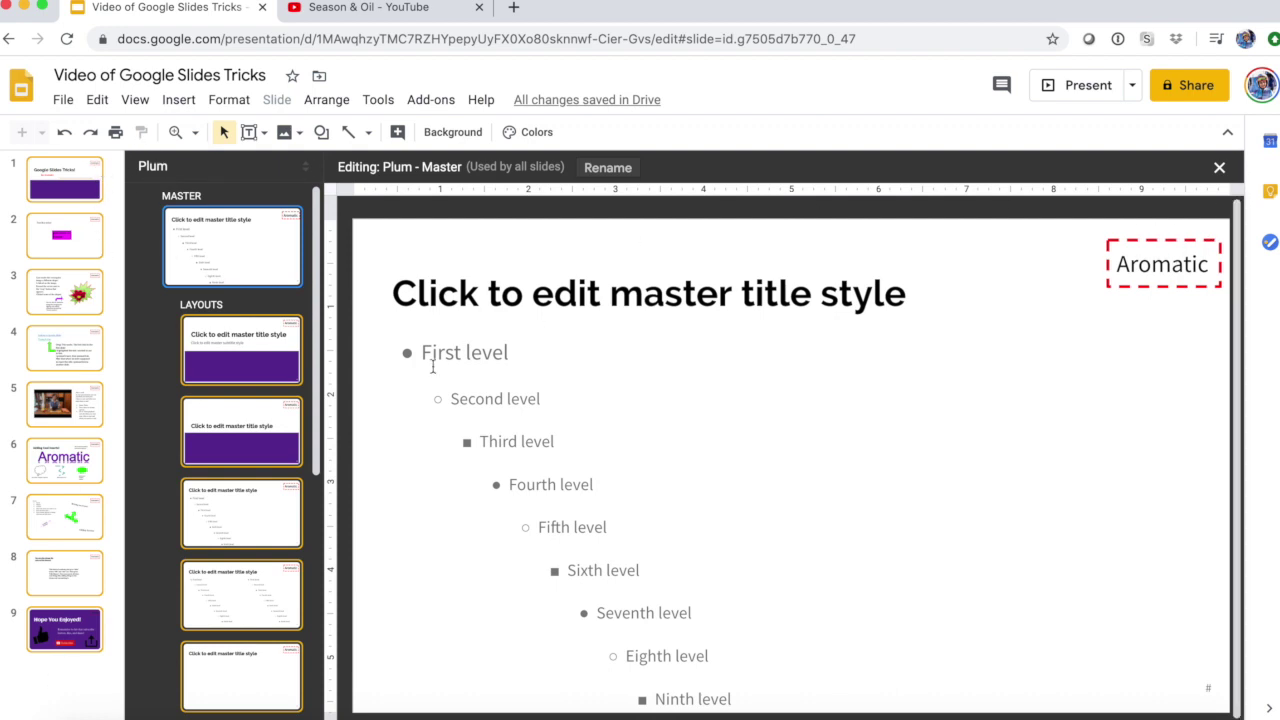
# - Browse the Title slide, Section header, Title and body and Title and two columns layouts again
pyautogui.scroll(-2, 234, 500)
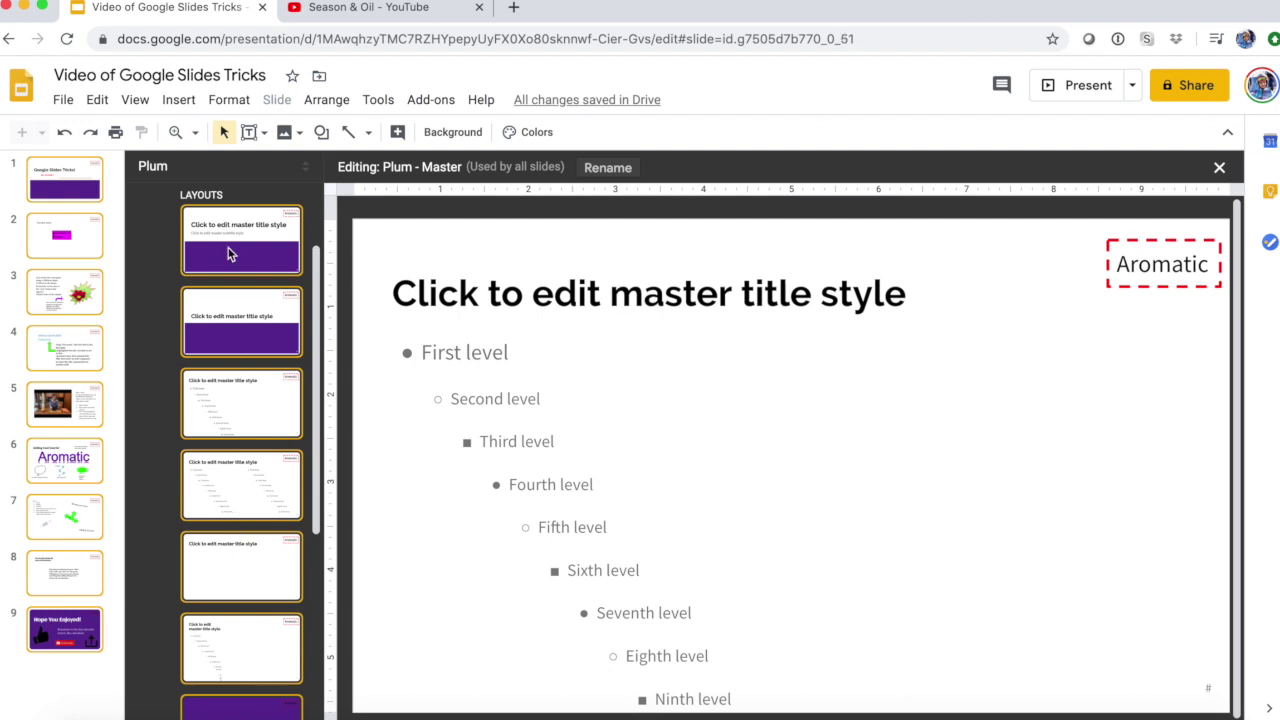
pyautogui.click(228, 250)
pyautogui.click(268, 328)
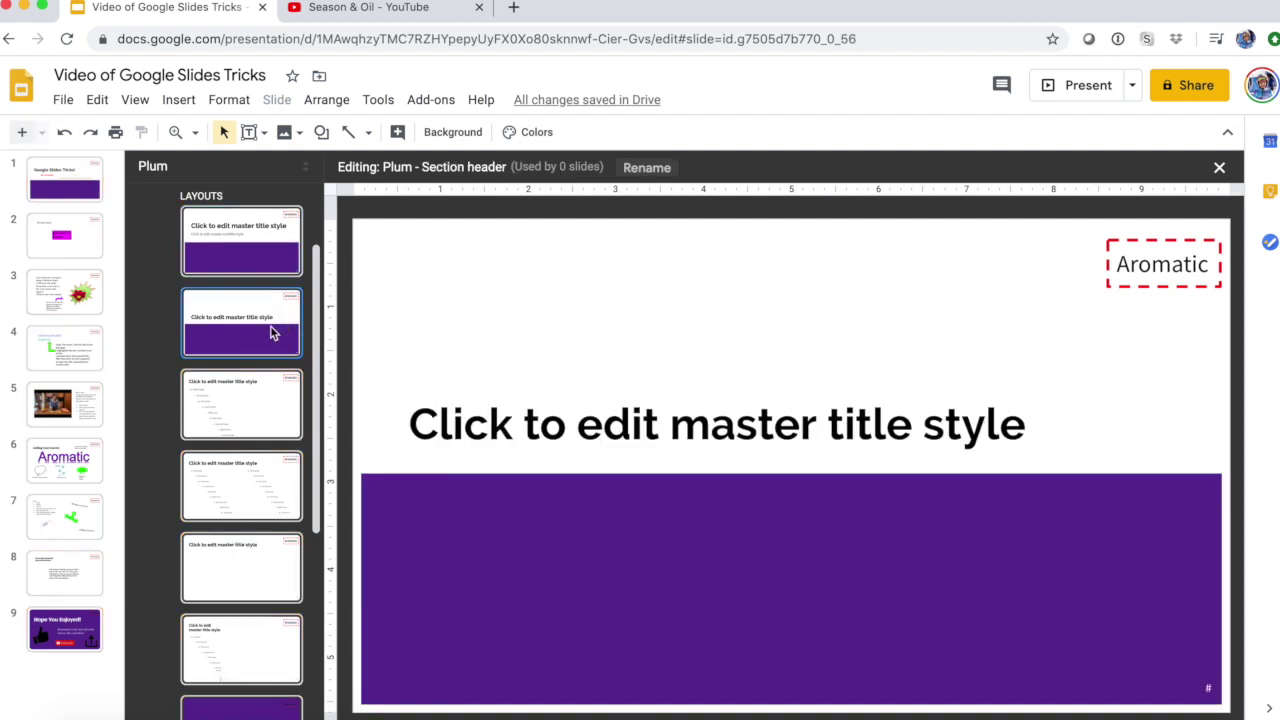
pyautogui.click(277, 251)
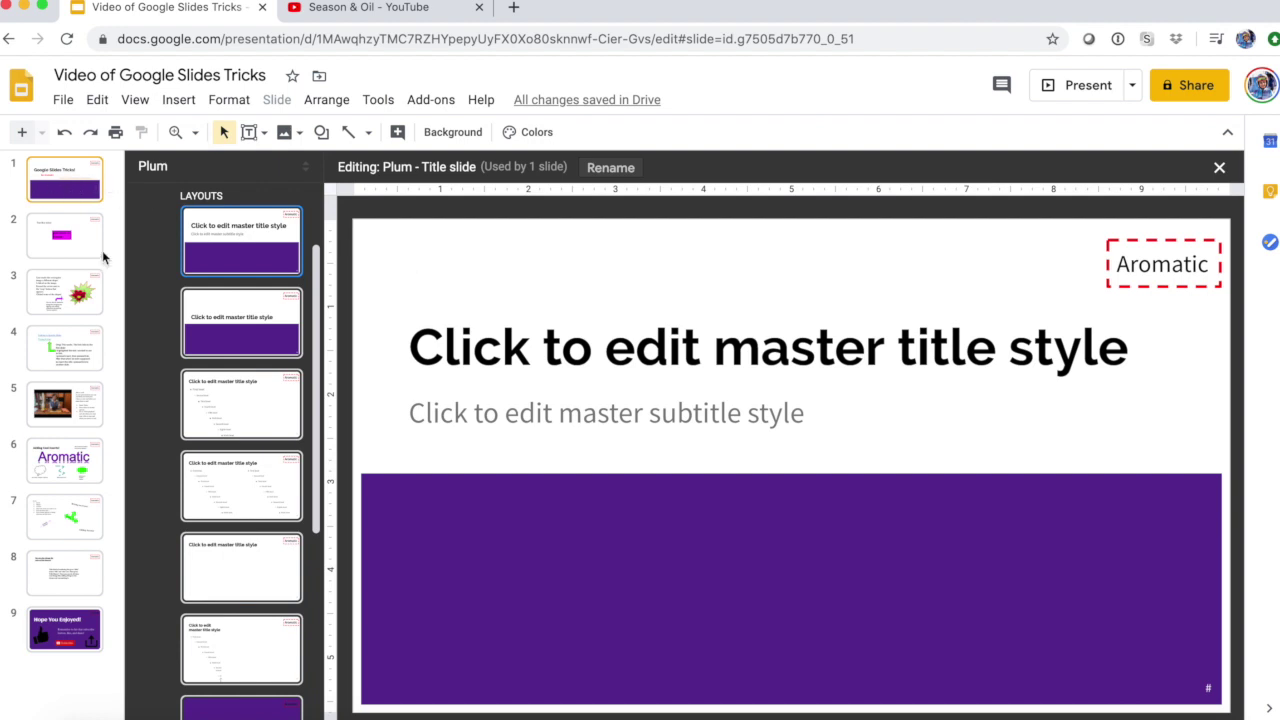
pyautogui.click(243, 437)
pyautogui.click(251, 518)
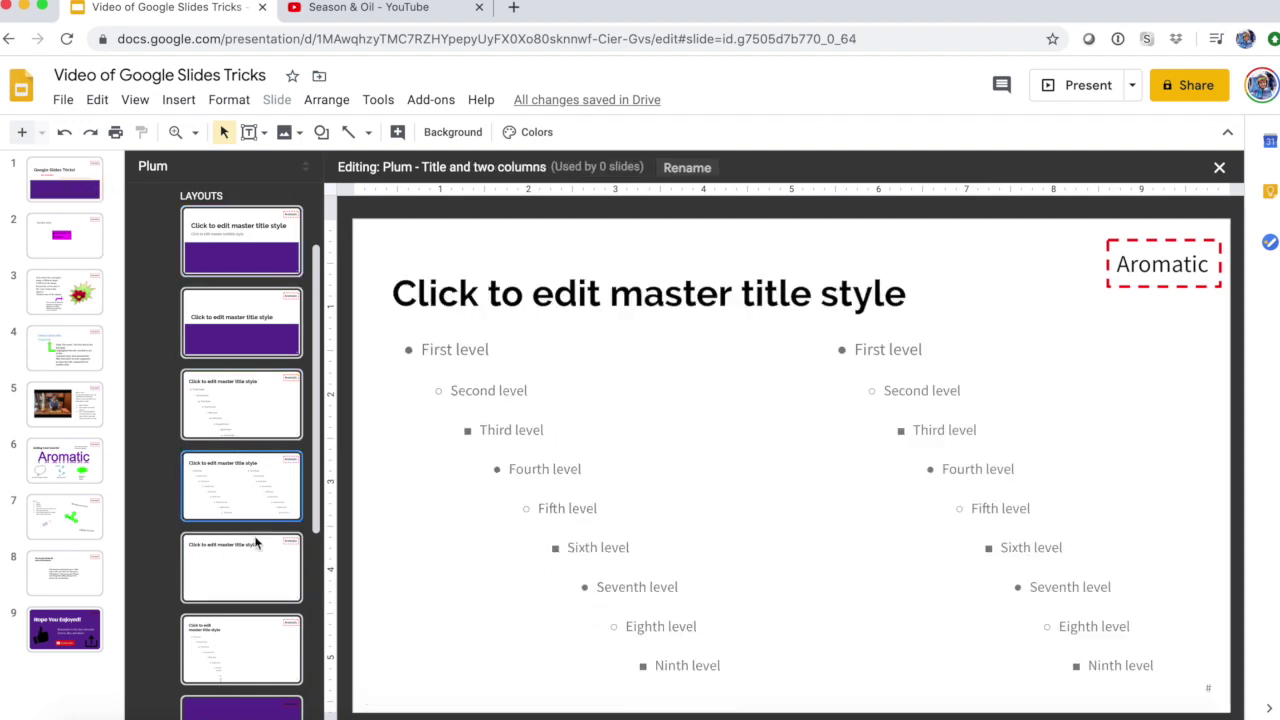
# - Move the Title only layout lower in the list and return to the master slide
pyautogui.moveTo(245, 556); pyautogui.dragTo(243, 615)
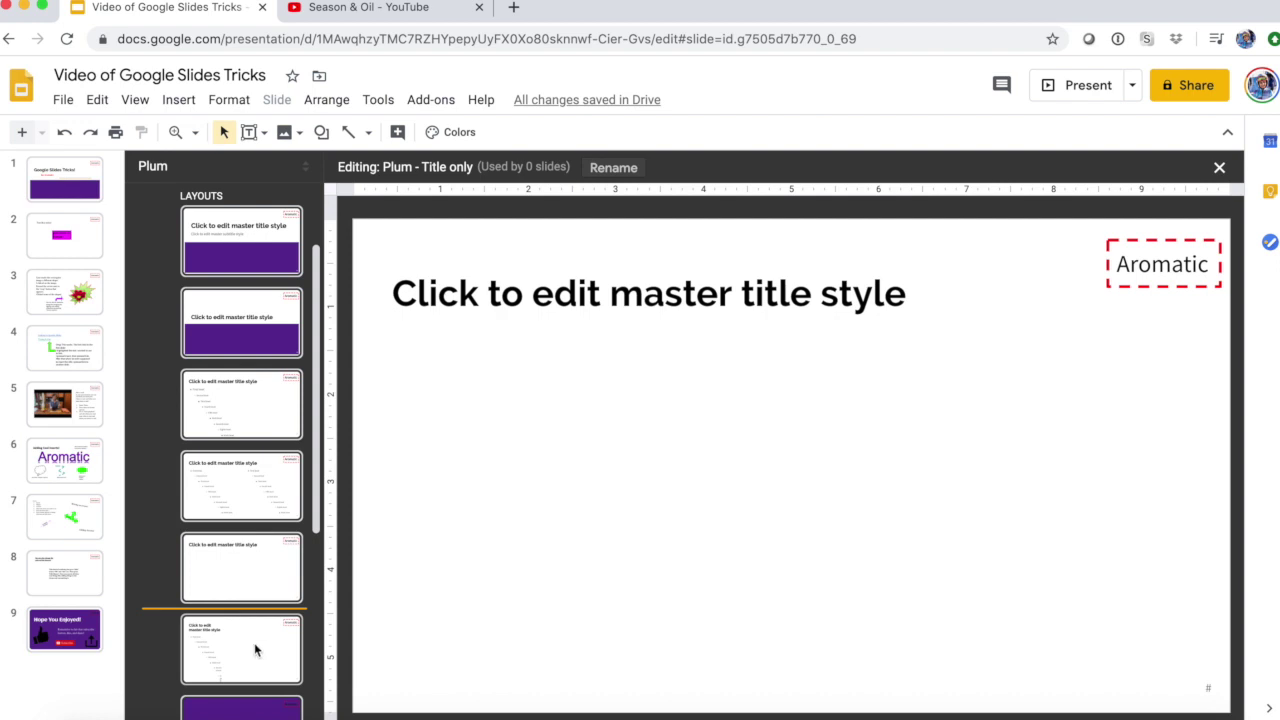
pyautogui.moveTo(260, 665); pyautogui.dragTo(258, 662)
pyautogui.scroll(2, 234, 264)
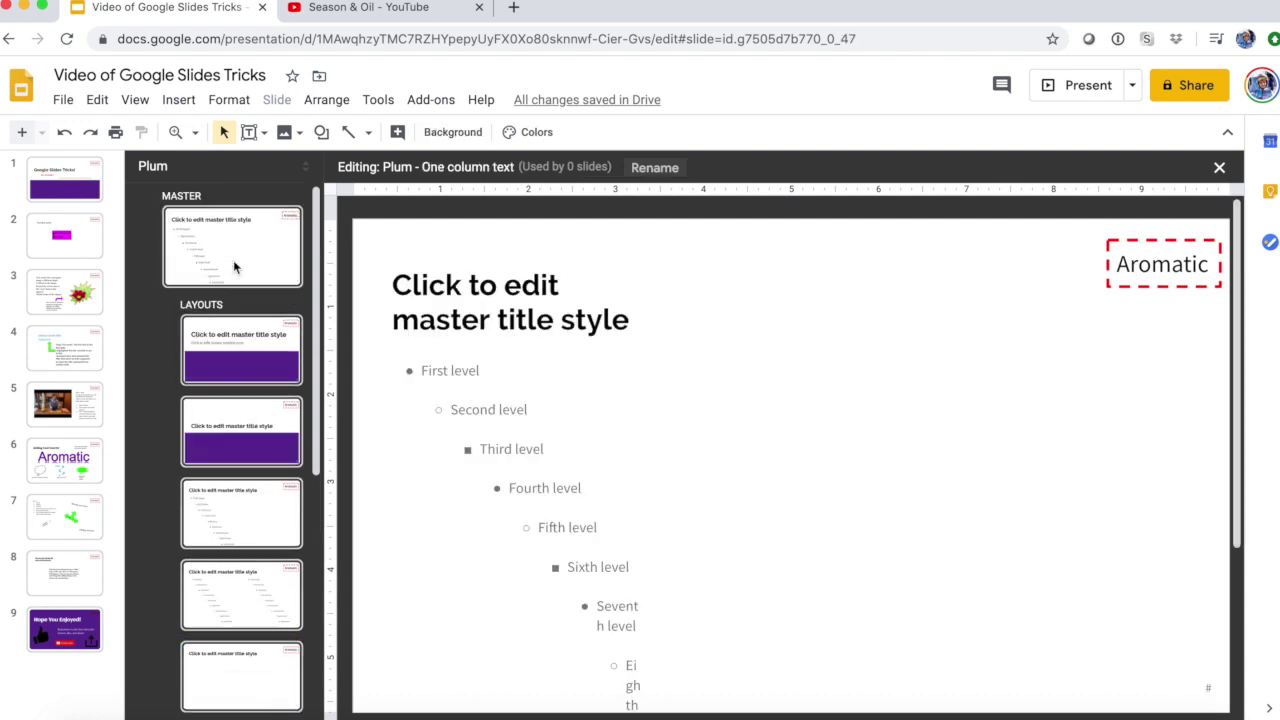
pyautogui.click(233, 260)
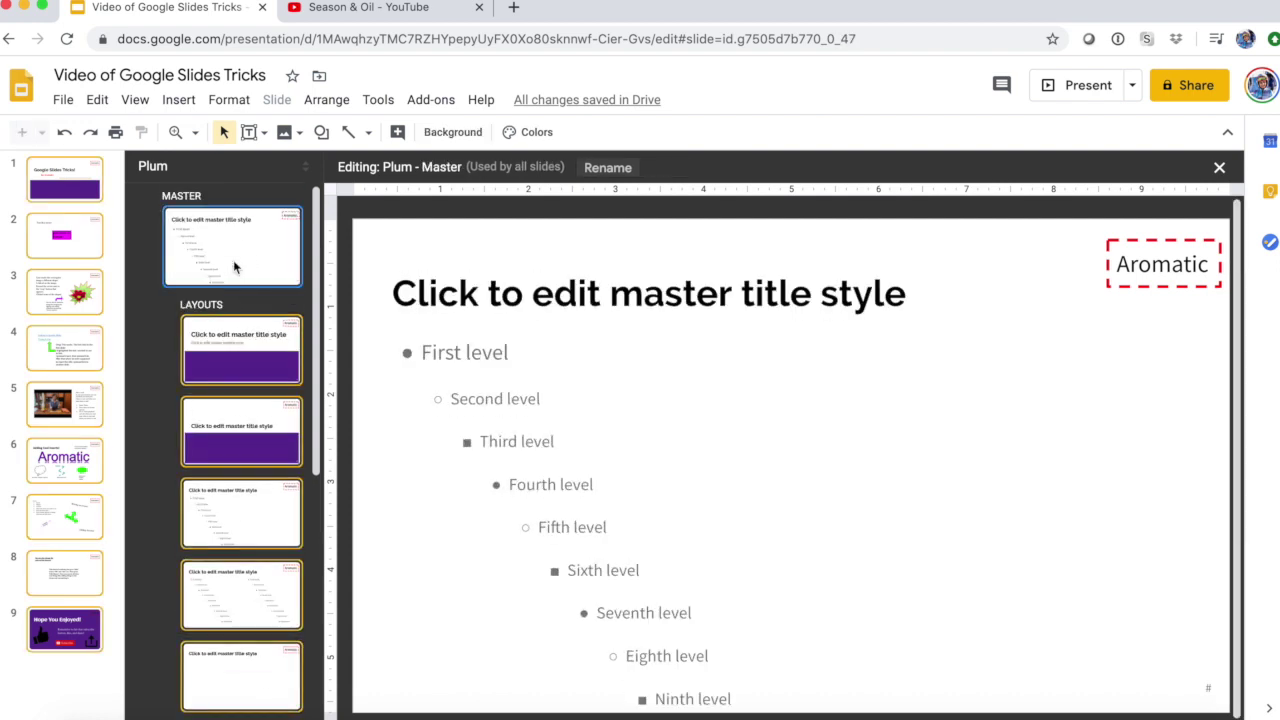
pyautogui.click(178, 100)
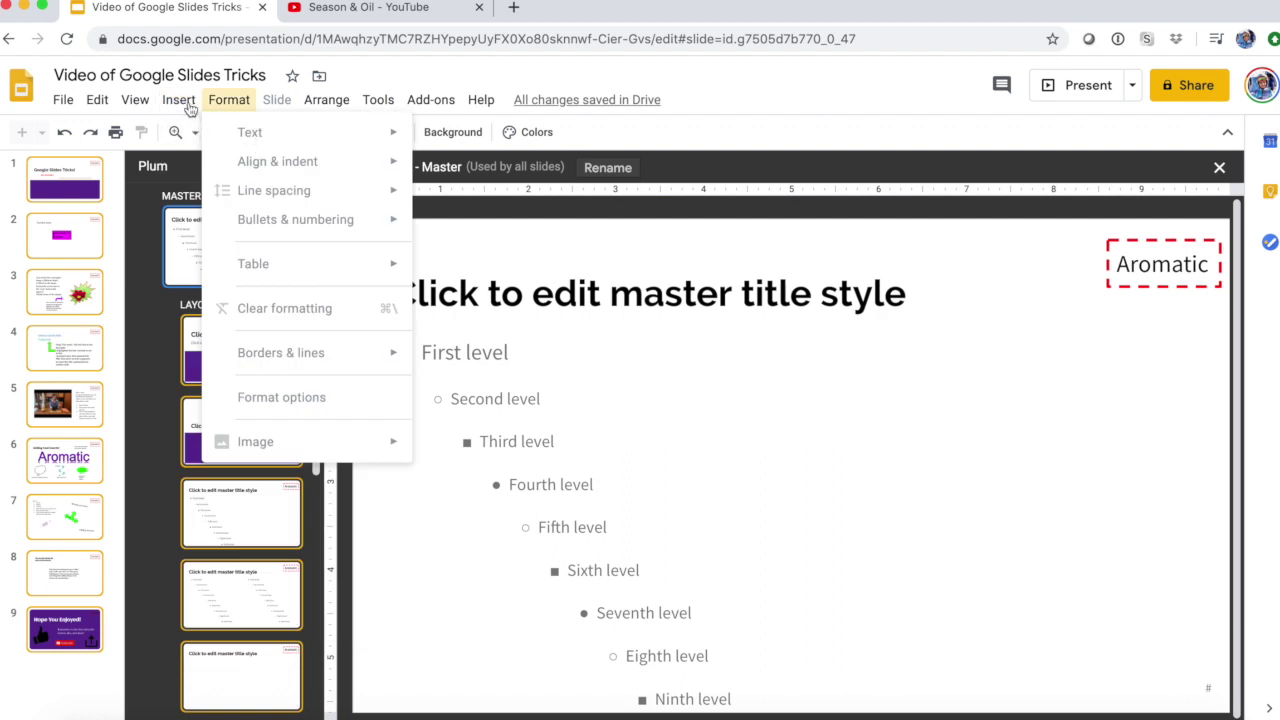
# - Insert a red flower photo from a web image search for 'flowers'
pyautogui.moveTo(354, 132)
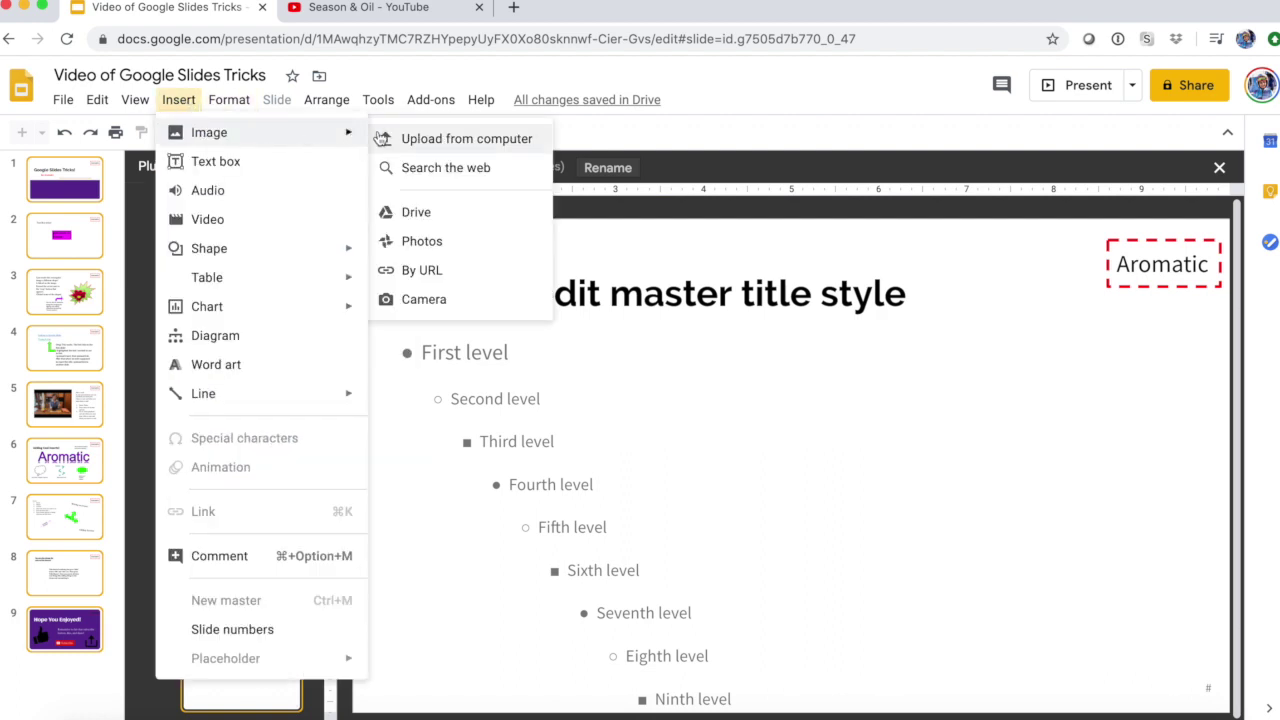
pyautogui.click(394, 167)
pyautogui.write('flowers')
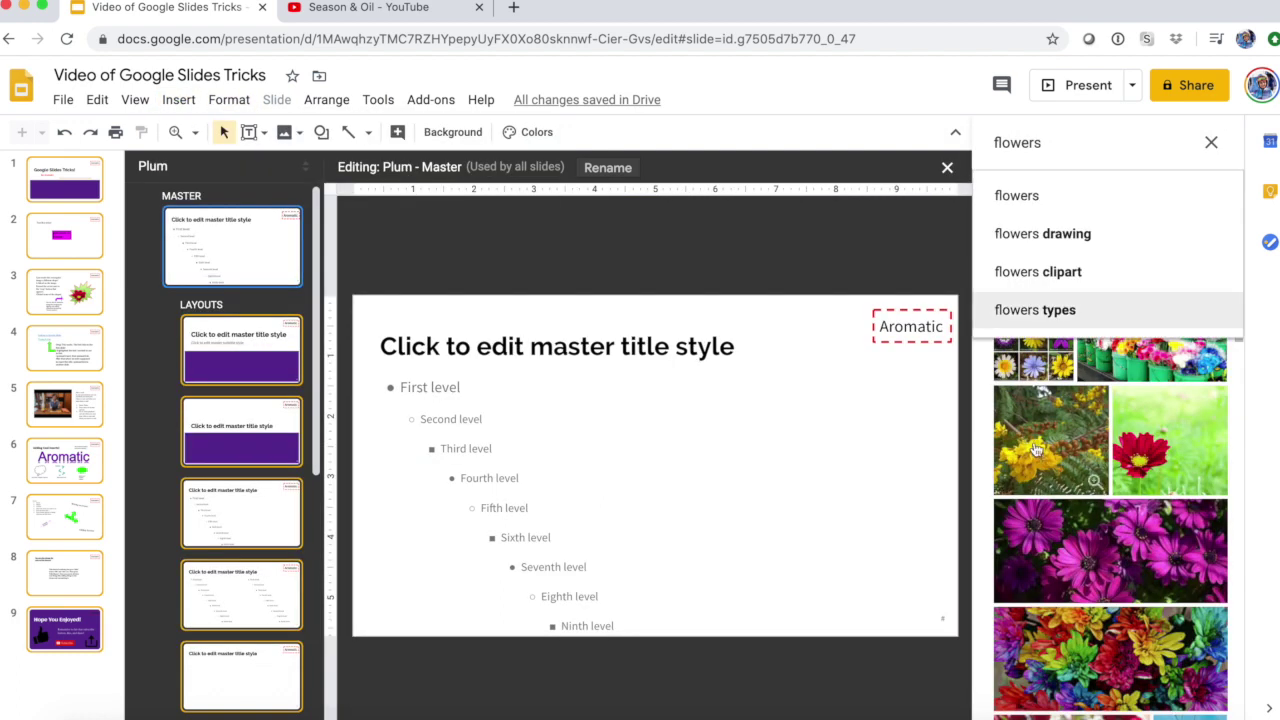
pyautogui.scroll(-3, 1036, 450)
pyautogui.scroll(4, 1100, 500)
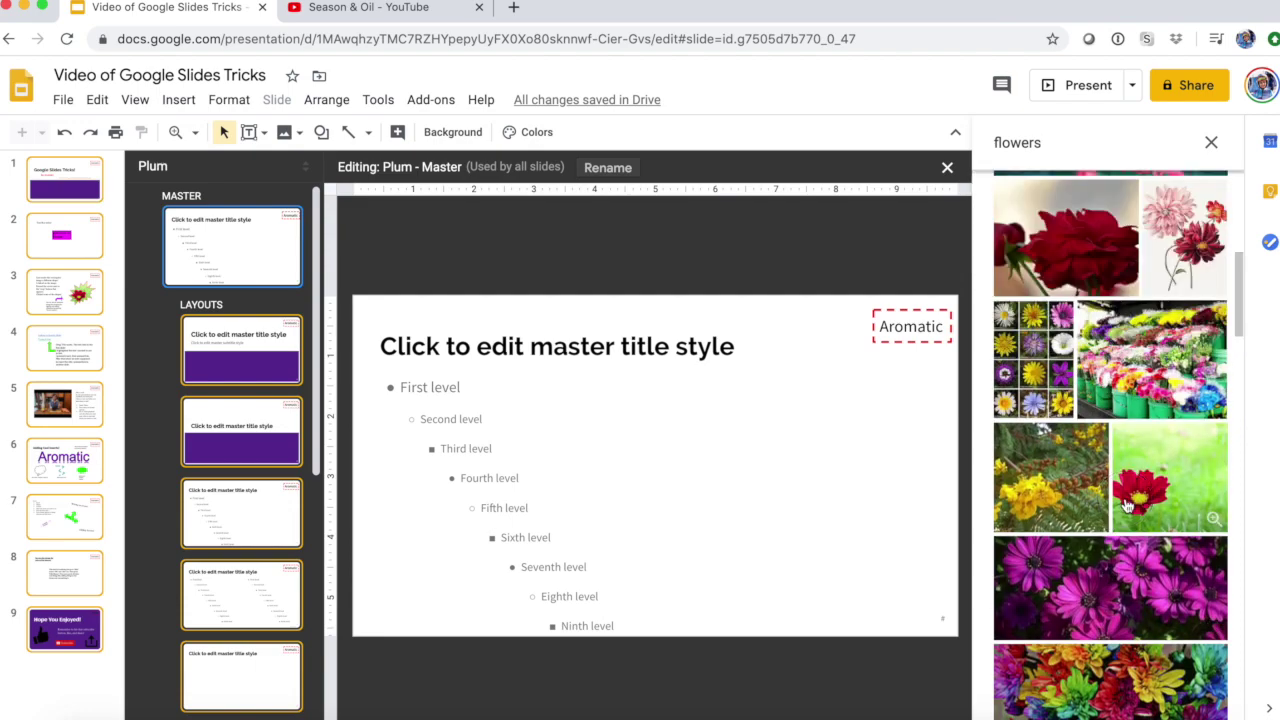
pyautogui.click(1126, 506)
pyautogui.click(1185, 710)
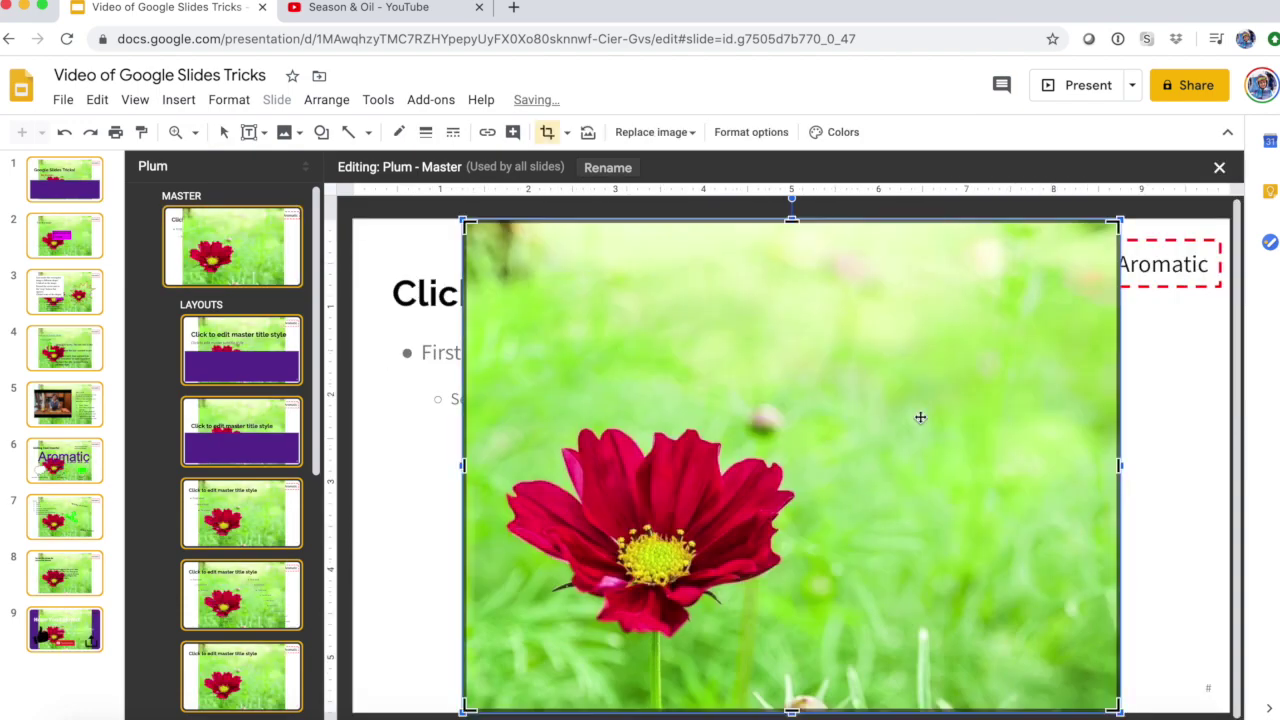
# - Crop the flower photo, shrink it to logo size and place it left of Aromatic
pyautogui.doubleClick(920, 418)
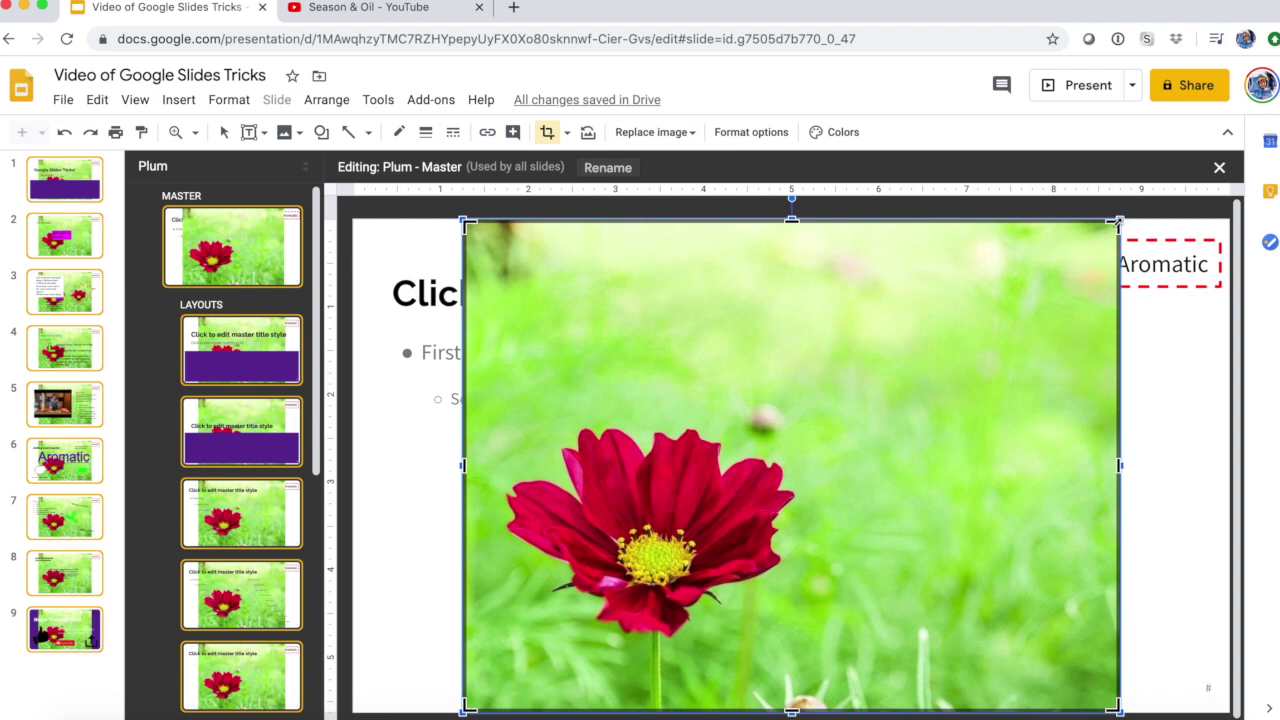
pyautogui.moveTo(839, 371); pyautogui.dragTo(834, 402)
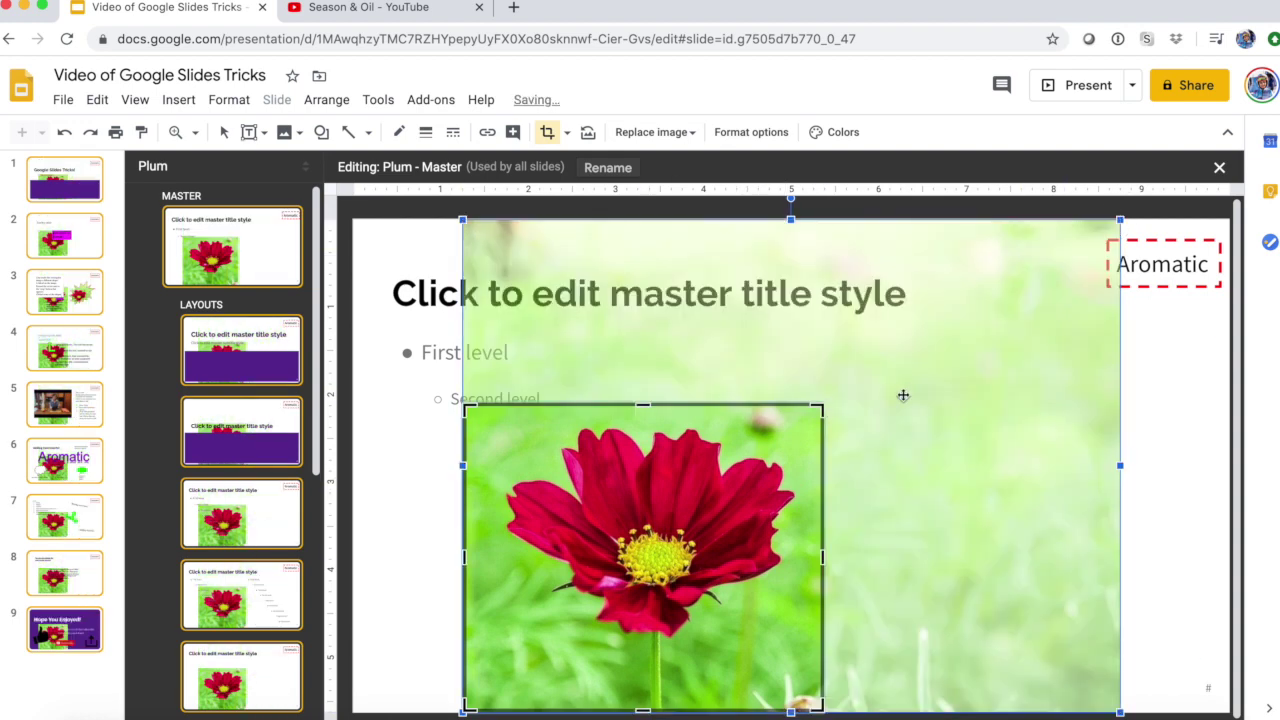
pyautogui.press('Return')
pyautogui.moveTo(823, 402); pyautogui.dragTo(590, 602)
pyautogui.moveTo(525, 660); pyautogui.dragTo(1158, 352)
pyautogui.click(1111, 286)
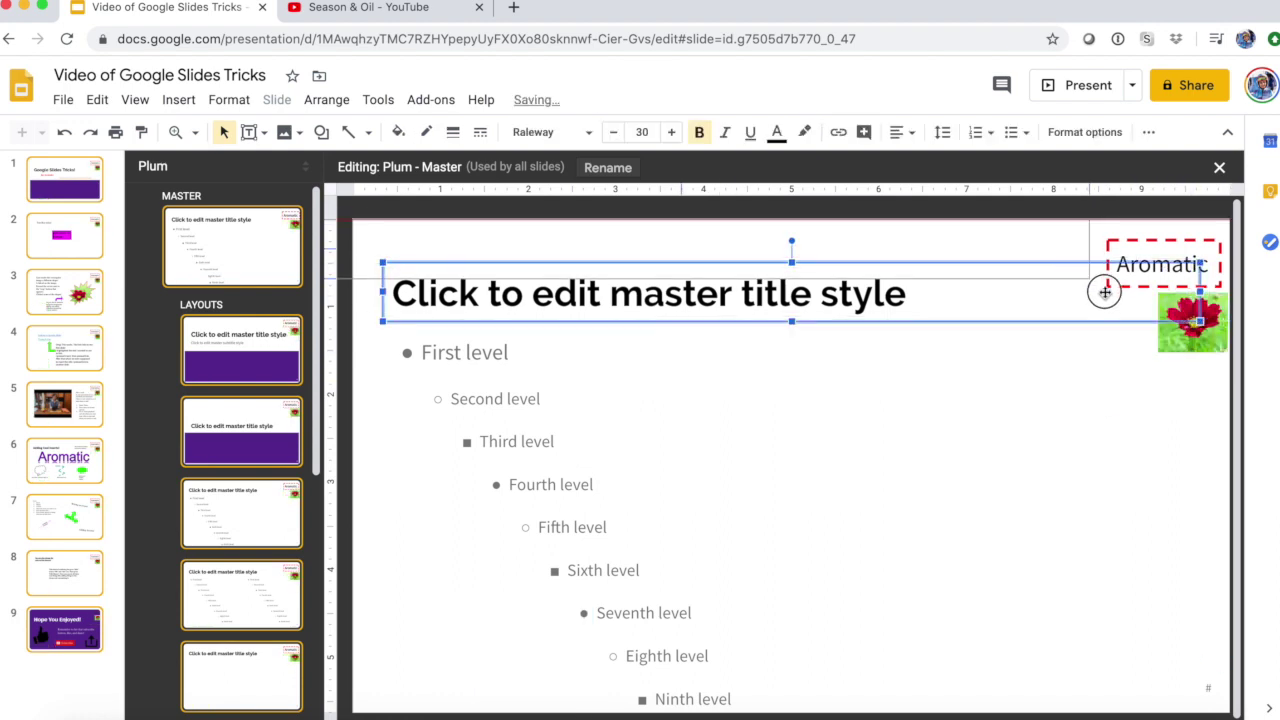
pyautogui.click(1212, 339)
pyautogui.moveTo(1212, 339); pyautogui.dragTo(1057, 248)
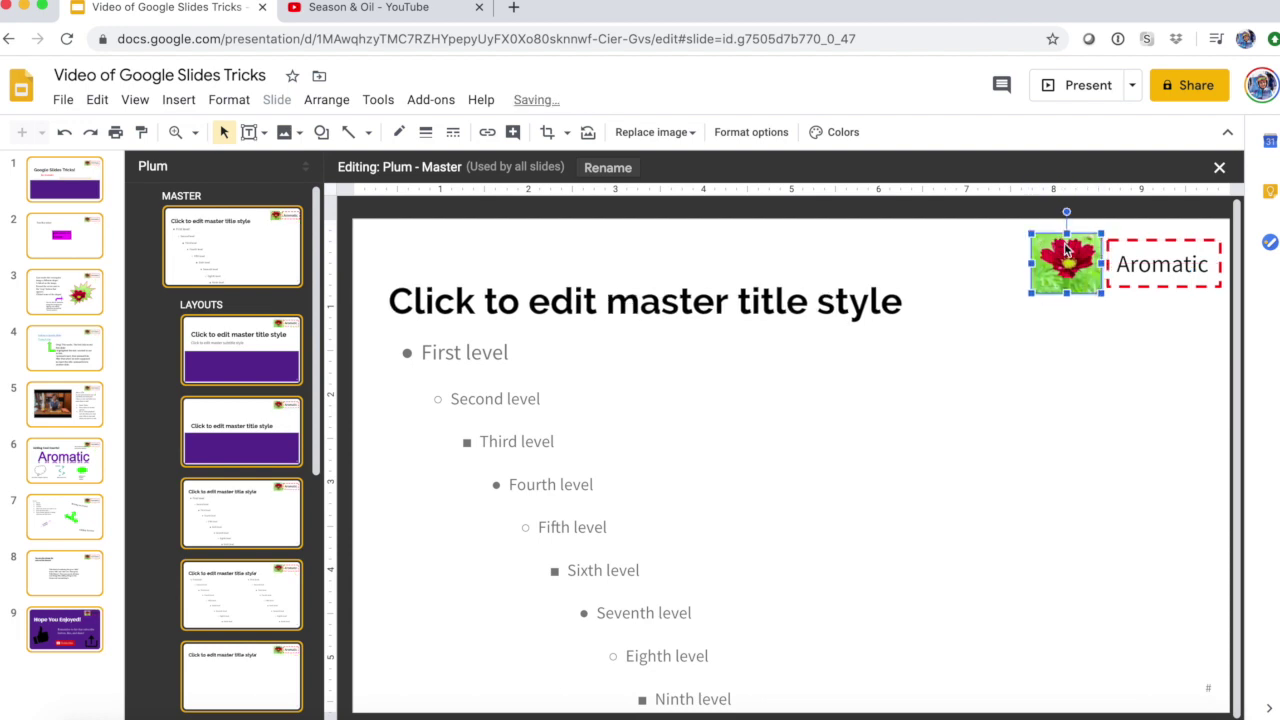
# - Recolour the flower logo with the purple Light 1 swatch in Format options
pyautogui.click(752, 134)
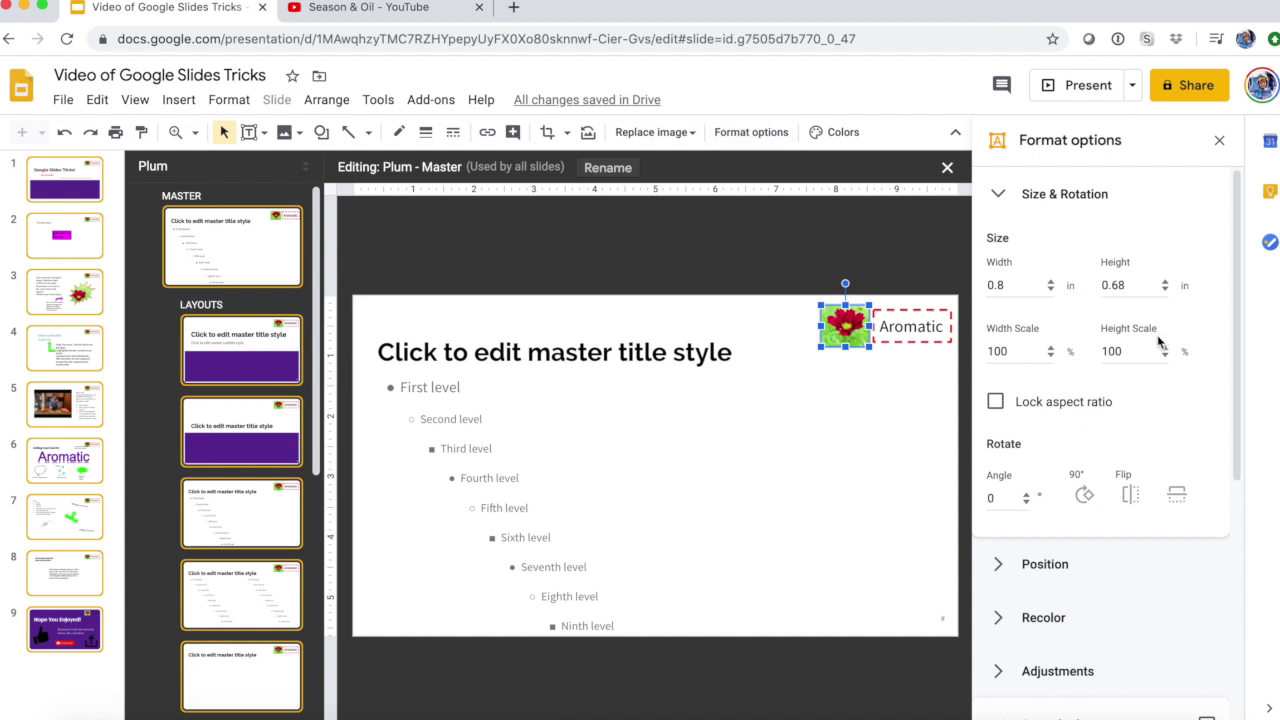
pyautogui.click(1071, 612)
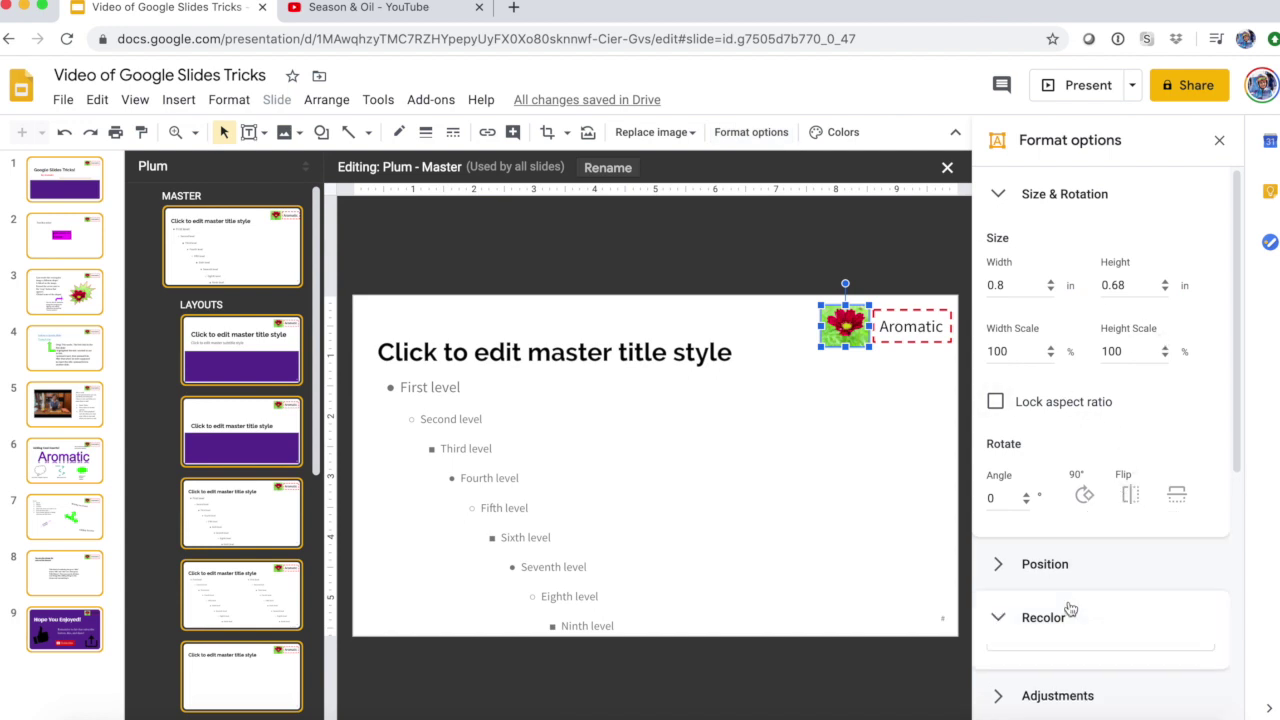
pyautogui.scroll(-2, 1070, 610)
pyautogui.scroll(-1, 1065, 560)
pyautogui.click(1057, 438)
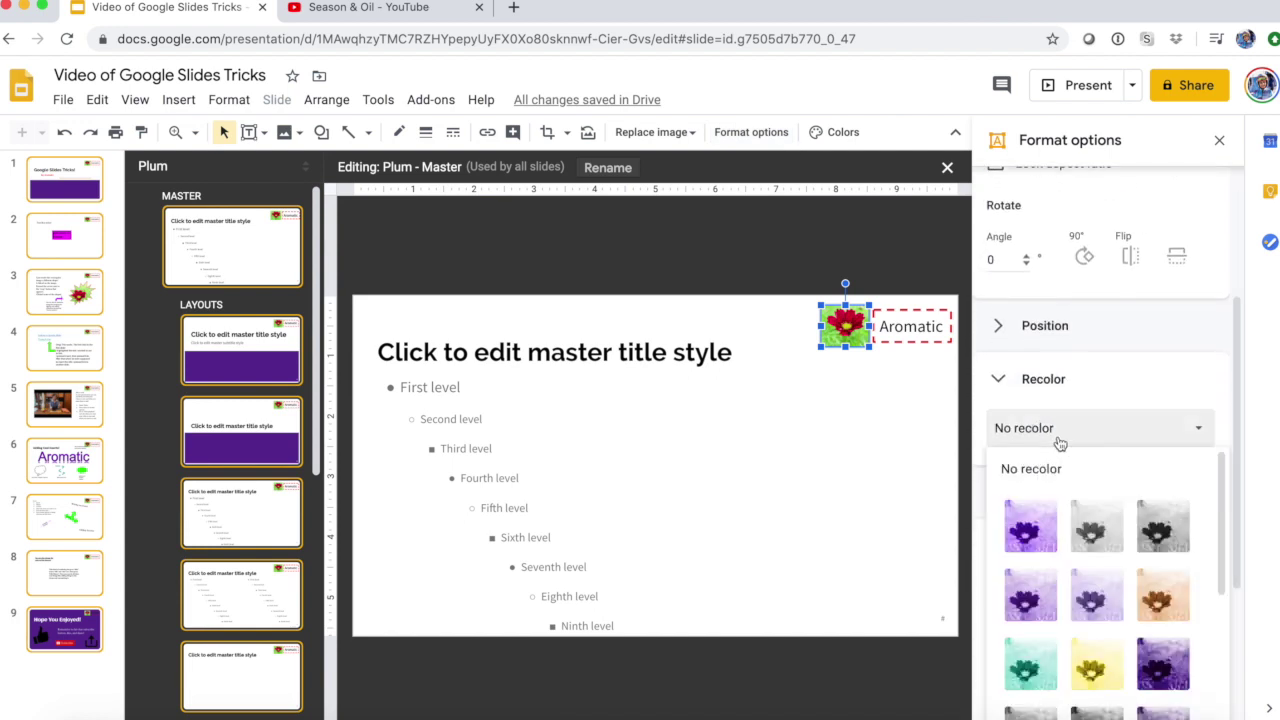
pyautogui.scroll(-1, 1088, 612)
pyautogui.click(1088, 612)
# - Close the formatting panel and the master editor to return to slide 8
pyautogui.rightClick(886, 200)
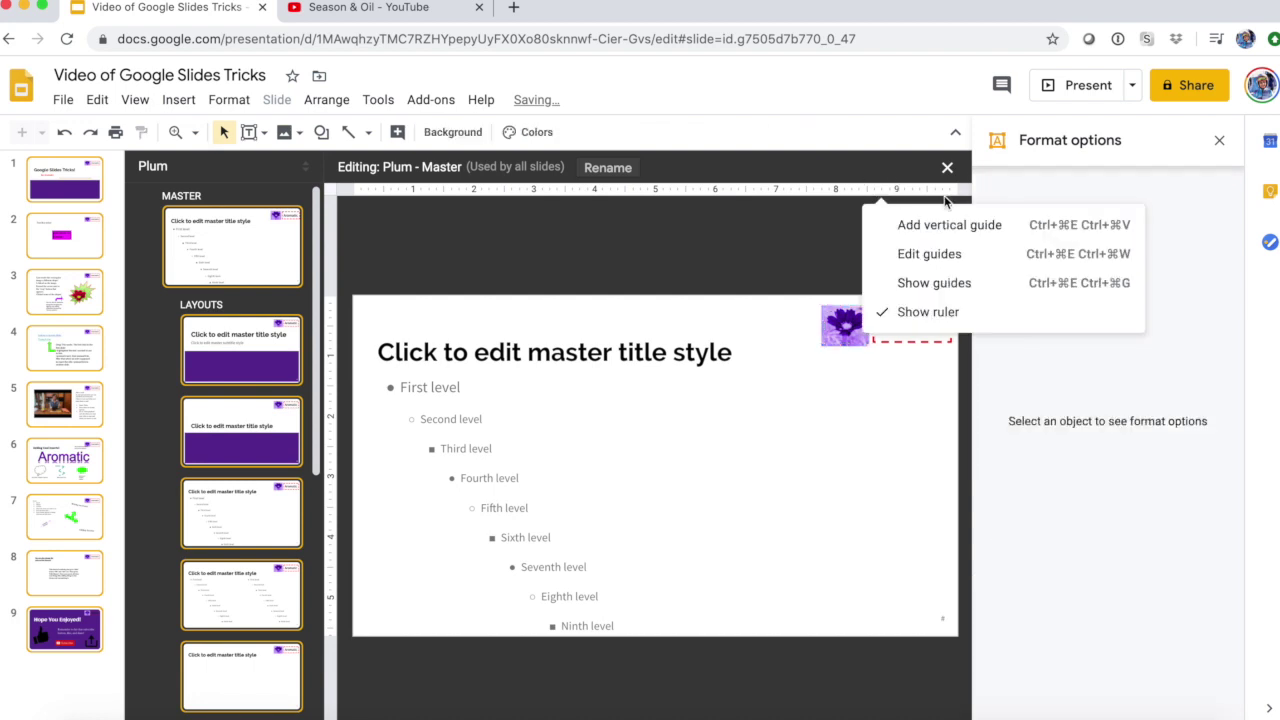
pyautogui.click(1217, 142)
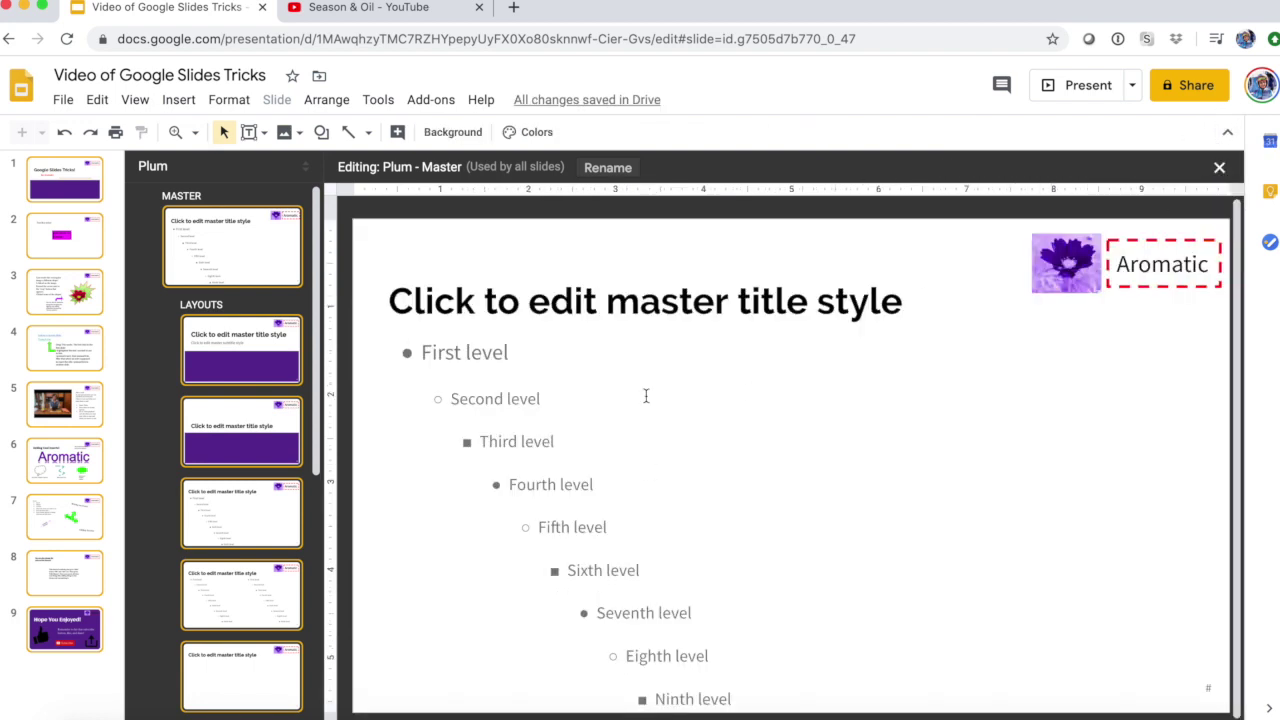
pyautogui.click(1218, 168)
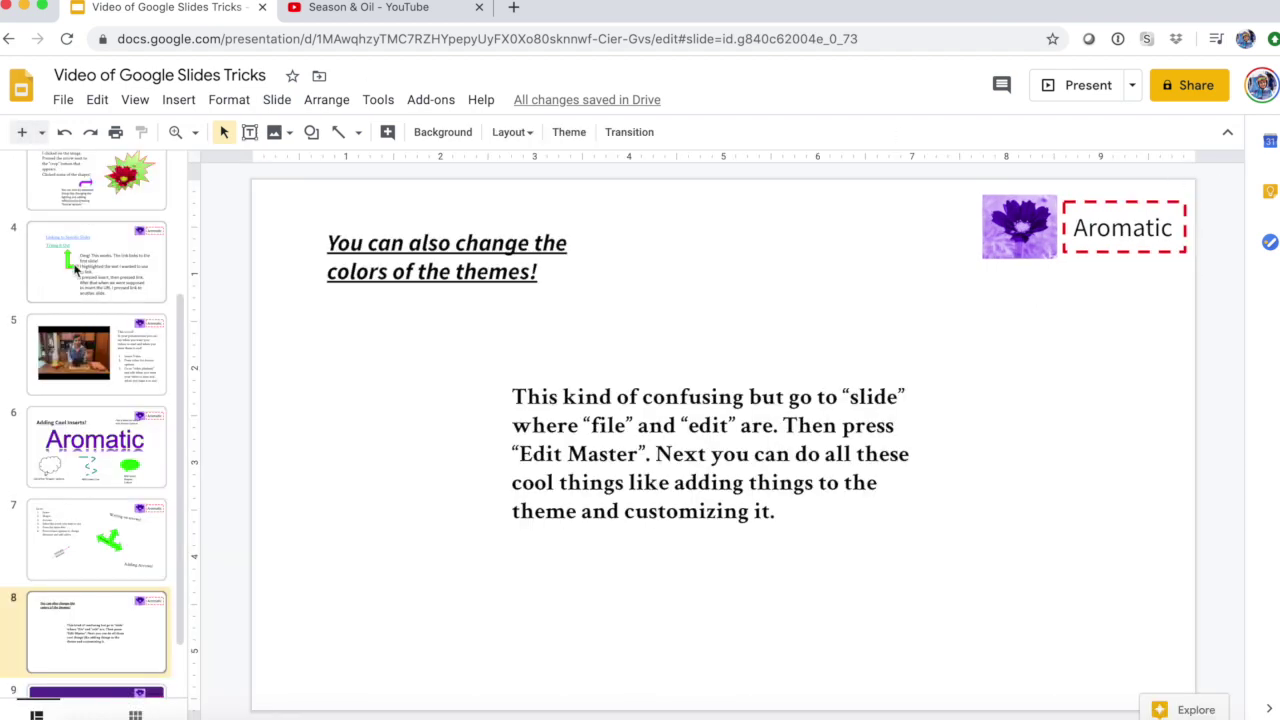